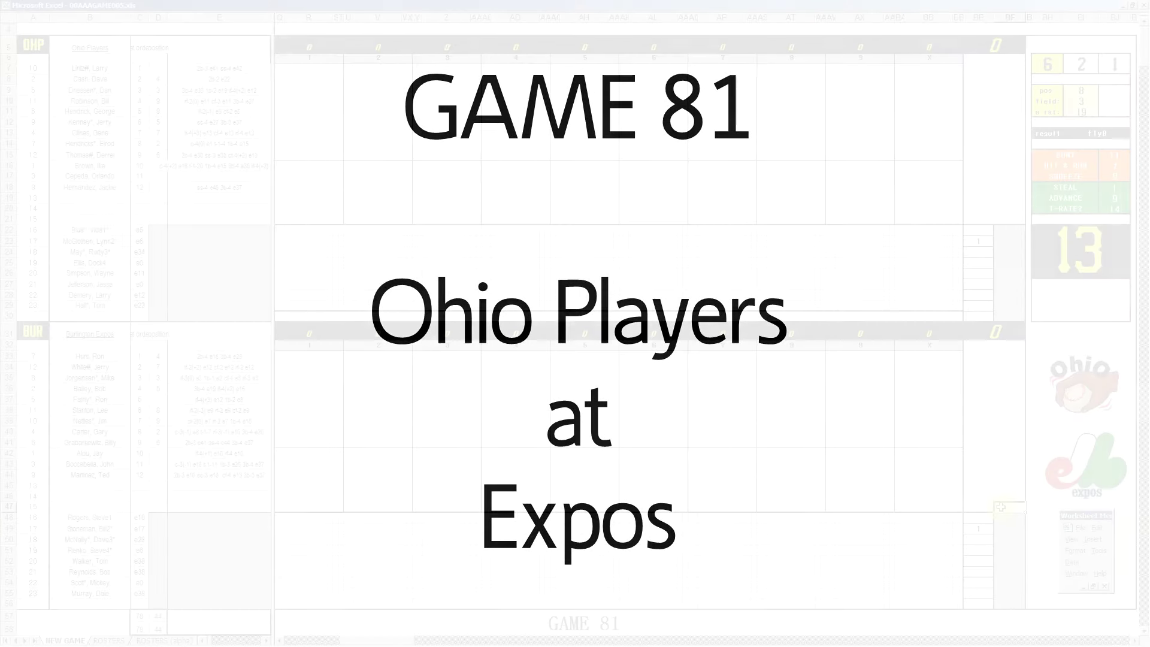
Step: Open the Game 78–80 scoresheets 21burohp.xls, 22burohp.xls and 23burohp.xls together
{"action": "left_click", "coordinate": [1080, 528]}
{"action": "left_click", "coordinate": [1063, 477]}
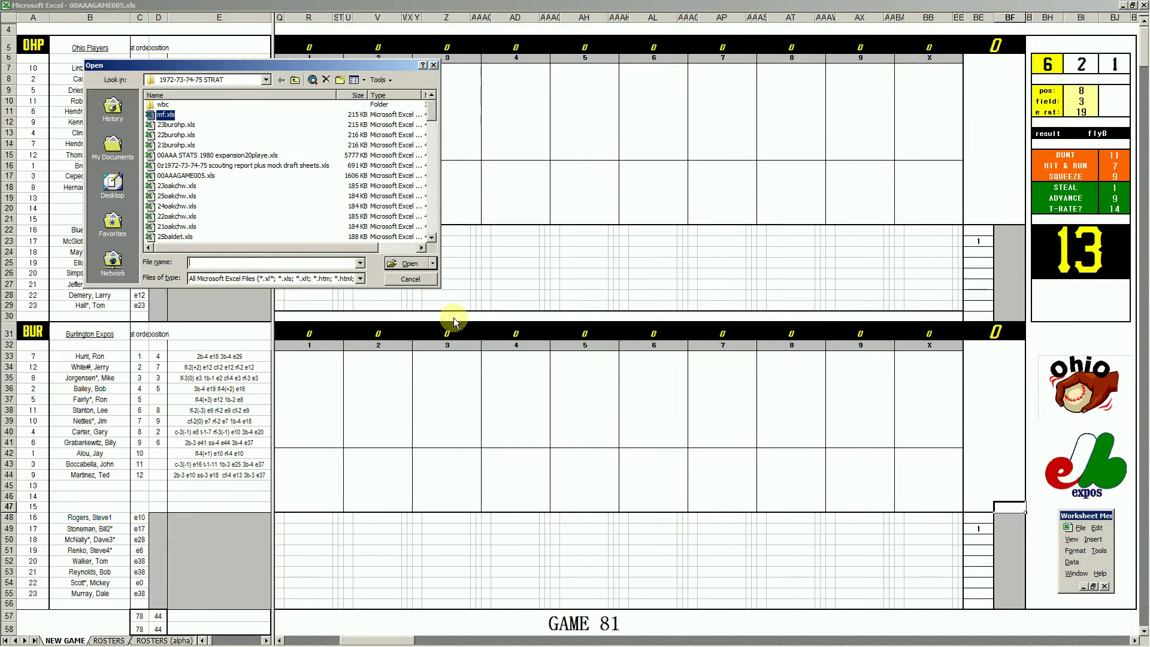
{"action": "left_click", "coordinate": [176, 145]}
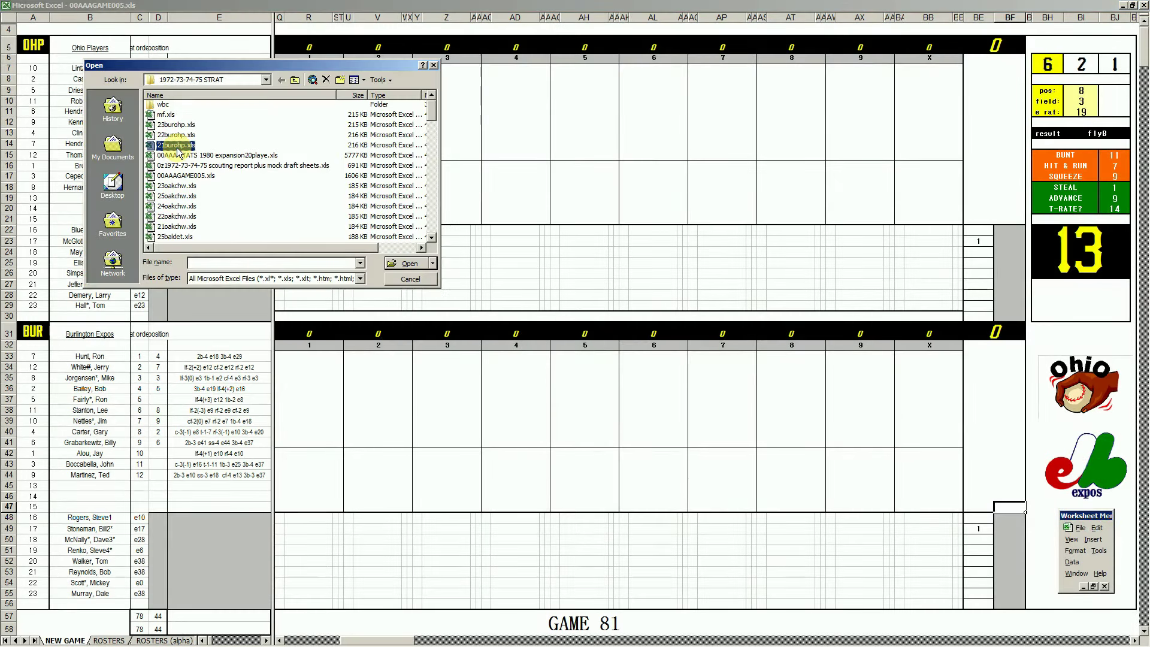
{"action": "left_click", "coordinate": [177, 135], "text": "shift"}
{"action": "left_click", "coordinate": [180, 125], "text": "shift"}
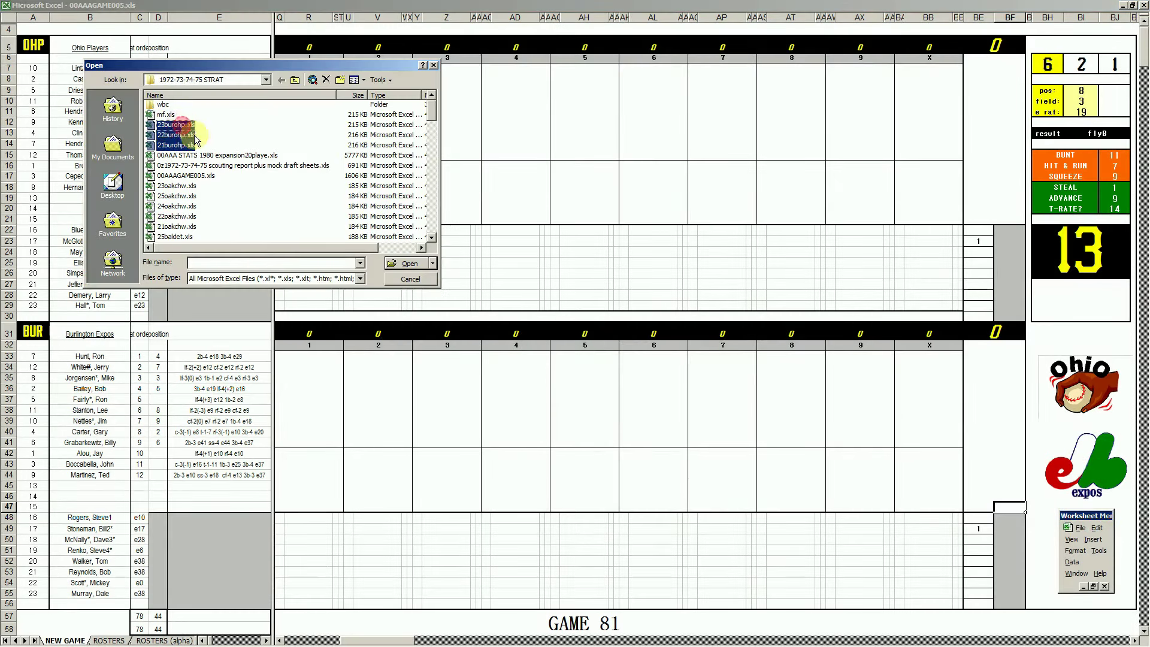
{"action": "left_click", "coordinate": [399, 263]}
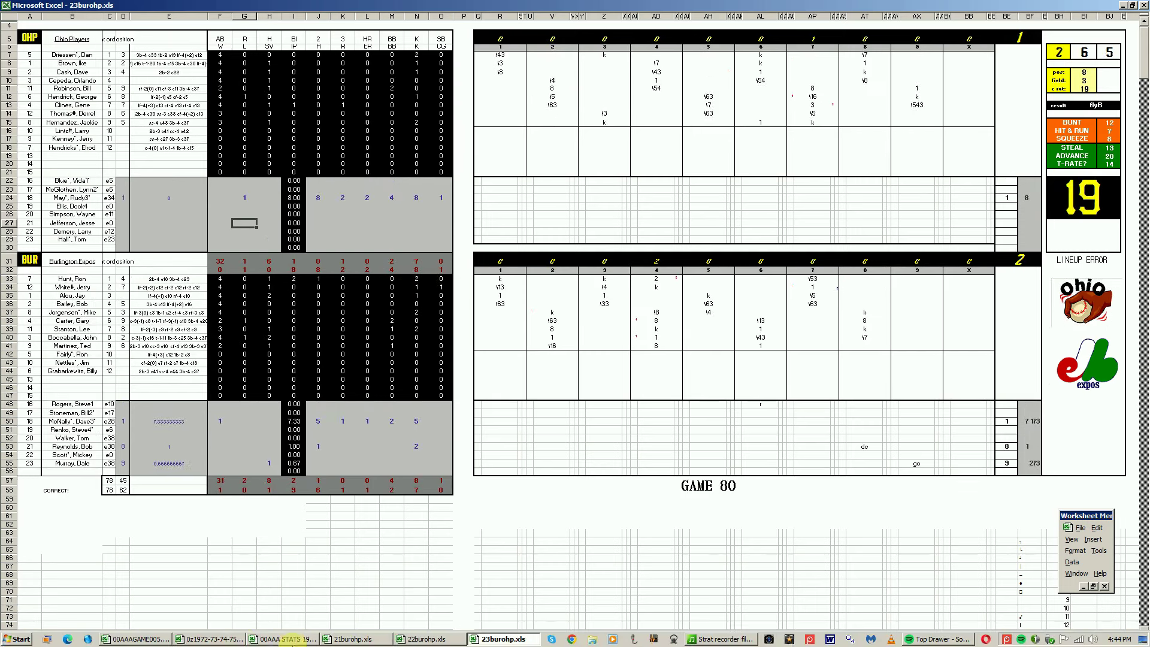
Step: Return to the Game 81 workbook and select cell E43 in the Expos lineup
{"action": "left_click", "coordinate": [147, 639]}
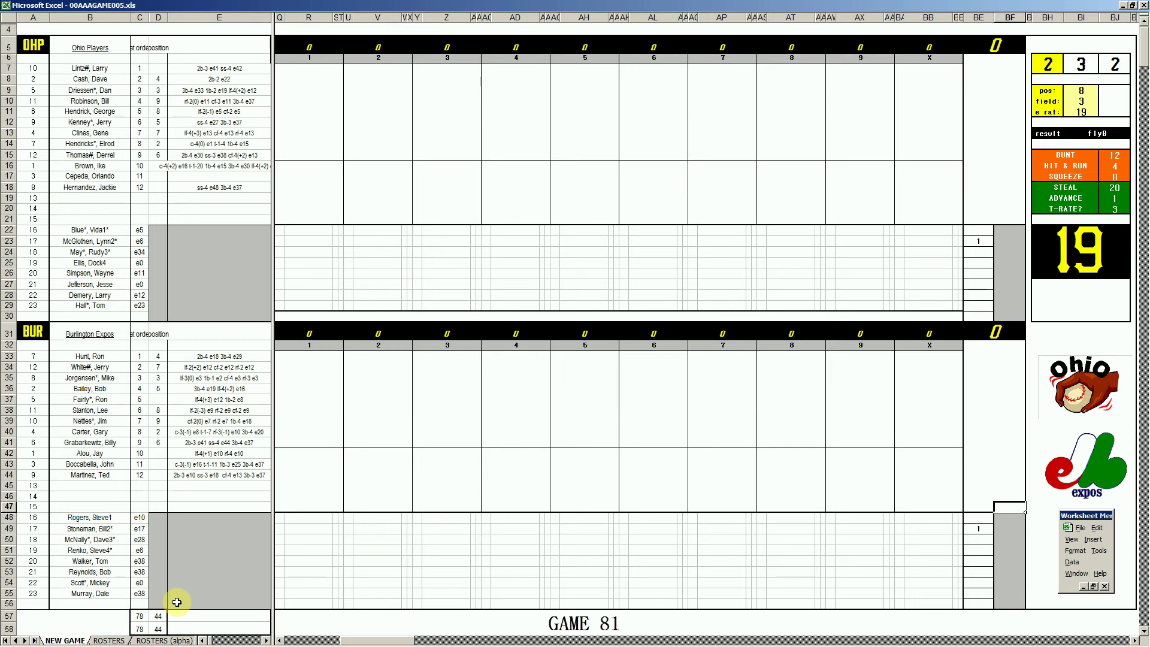
{"action": "left_click", "coordinate": [182, 464]}
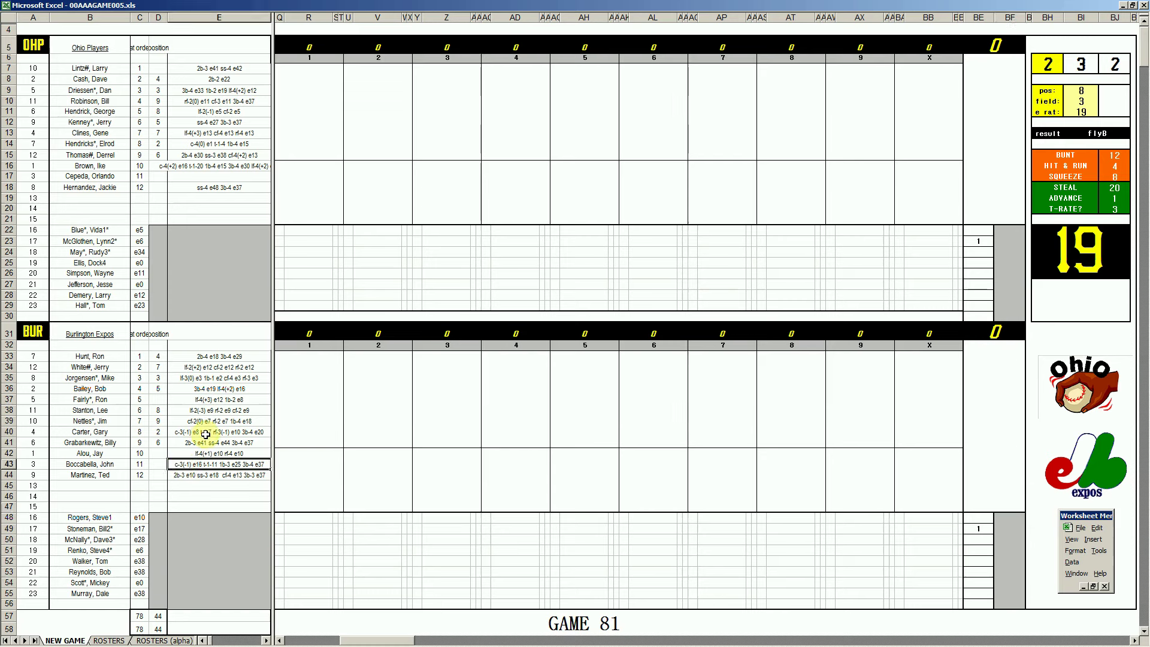
{"action": "mouse_move", "coordinate": [223, 640]}
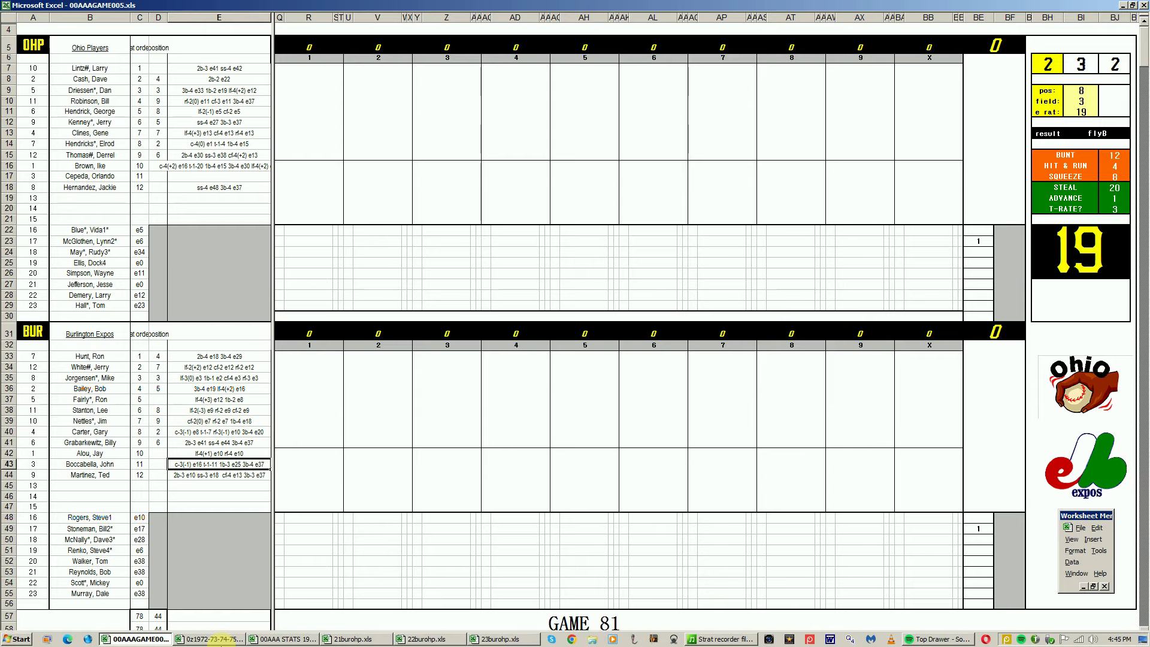
Step: Check the STATS sheet's season TOTAL columns around HB149, then bring up 21burohp.xls
{"action": "left_click", "coordinate": [281, 639]}
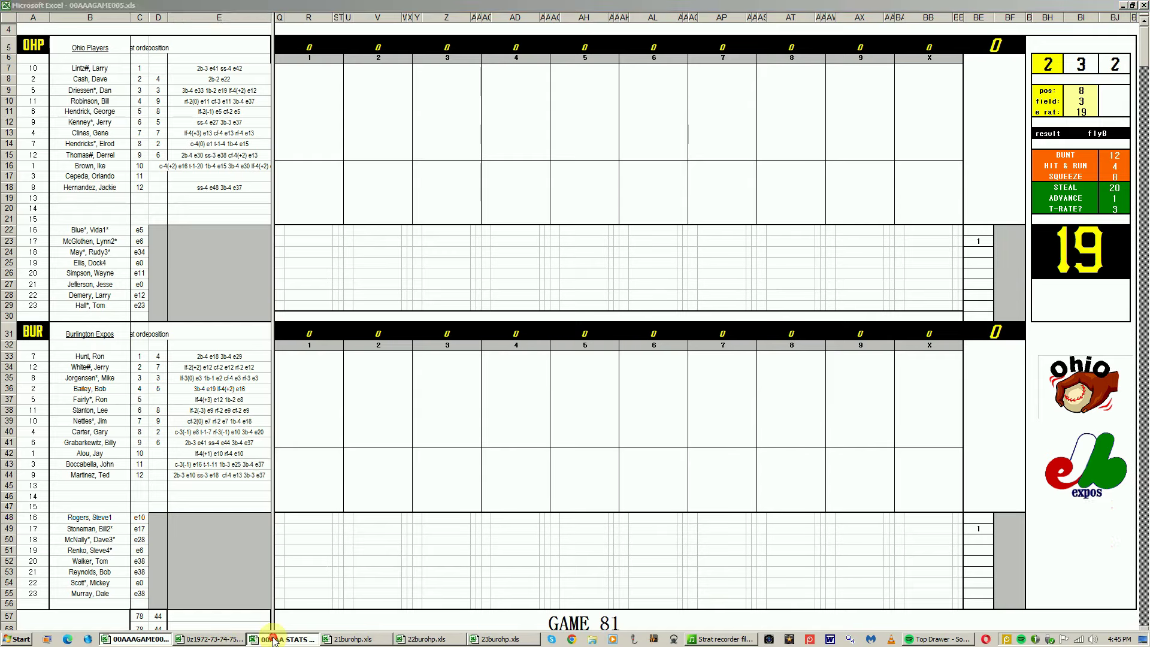
{"action": "left_click", "coordinate": [564, 447]}
{"action": "key", "text": "Right"}
{"action": "key", "text": "Right"}
{"action": "key", "text": "Right"}
{"action": "key", "text": "Right"}
{"action": "key", "text": "Right"}
{"action": "key", "text": "Right"}
{"action": "key", "text": "Right"}
{"action": "key", "text": "Right"}
{"action": "key", "text": "Right"}
{"action": "key", "text": "Right"}
{"action": "key", "text": "Right"}
{"action": "key", "text": "Right"}
{"action": "key", "text": "Right"}
{"action": "key", "text": "Right"}
{"action": "key", "text": "Right"}
{"action": "key", "text": "Right"}
{"action": "key", "text": "Right"}
{"action": "key", "text": "Right"}
{"action": "key", "text": "Right"}
{"action": "key", "text": "Right"}
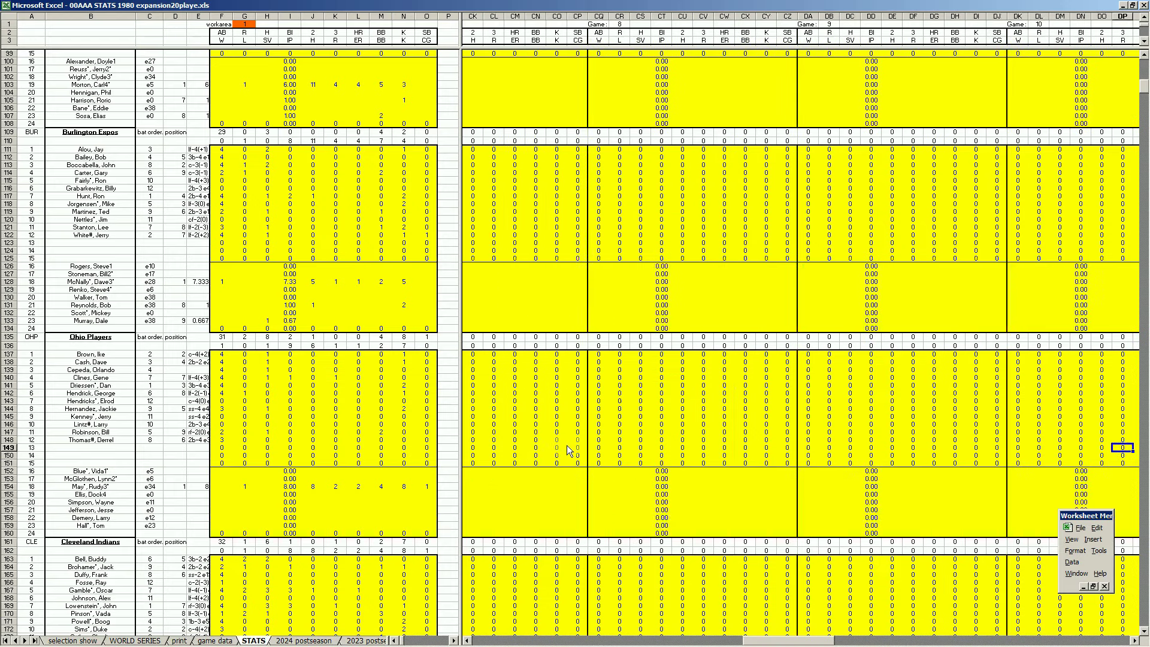
{"action": "key", "text": "Right"}
{"action": "key", "text": "Right"}
{"action": "key", "text": "Right"}
{"action": "key", "text": "Right"}
{"action": "key", "text": "Right"}
{"action": "key", "text": "Right"}
{"action": "key", "text": "Right"}
{"action": "key", "text": "Right"}
{"action": "key", "text": "Right"}
{"action": "key", "text": "Right"}
{"action": "key", "text": "Right"}
{"action": "key", "text": "Right"}
{"action": "key", "text": "Right"}
{"action": "key", "text": "Right"}
{"action": "key", "text": "Right"}
{"action": "key", "text": "Right"}
{"action": "key", "text": "Right"}
{"action": "key", "text": "Right"}
{"action": "key", "text": "Right"}
{"action": "key", "text": "Right"}
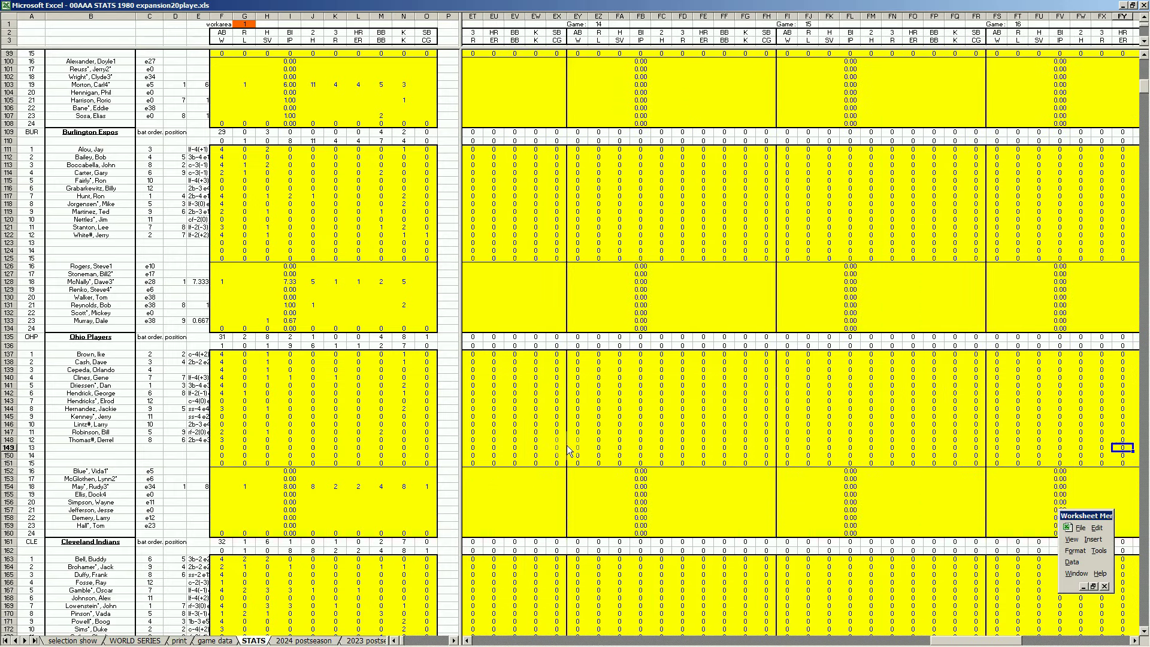
{"action": "key", "text": "Right"}
{"action": "key", "text": "Right"}
{"action": "key", "text": "Right"}
{"action": "key", "text": "Right"}
{"action": "key", "text": "Right"}
{"action": "key", "text": "Right"}
{"action": "key", "text": "Right"}
{"action": "key", "text": "Right"}
{"action": "key", "text": "Right"}
{"action": "key", "text": "Right"}
{"action": "key", "text": "Right"}
{"action": "key", "text": "Right"}
{"action": "key", "text": "Right"}
{"action": "key", "text": "Right"}
{"action": "key", "text": "Right"}
{"action": "key", "text": "Right"}
{"action": "key", "text": "Right"}
{"action": "key", "text": "Right"}
{"action": "key", "text": "Right"}
{"action": "key", "text": "Right"}
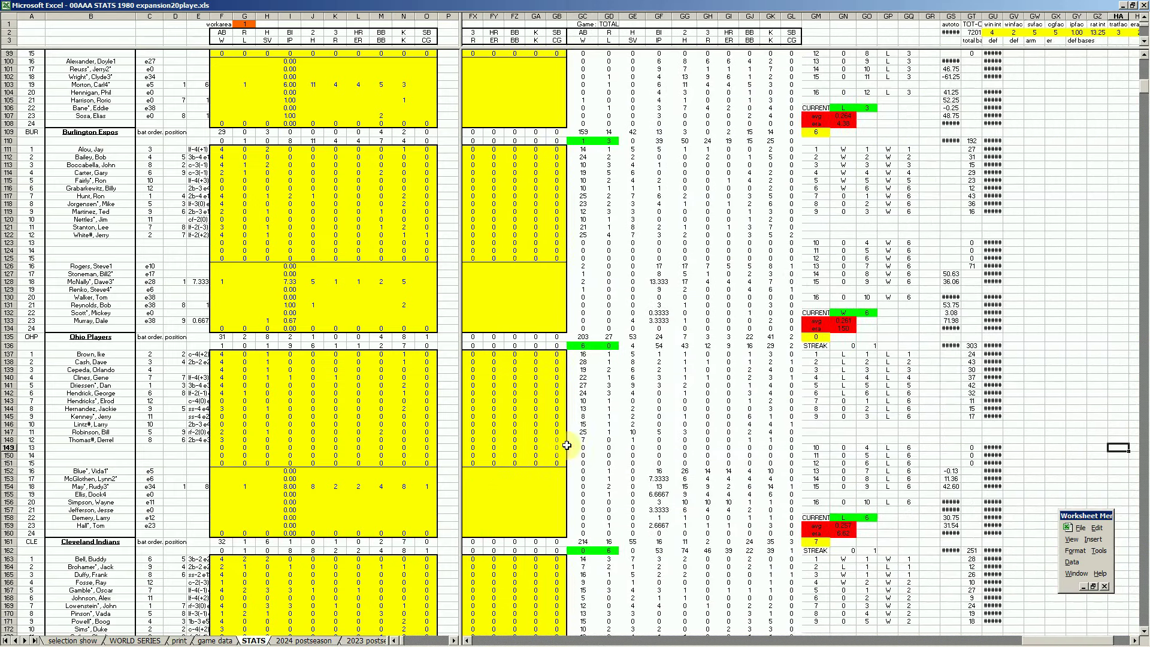
{"action": "key", "text": "Right"}
{"action": "key", "text": "Right"}
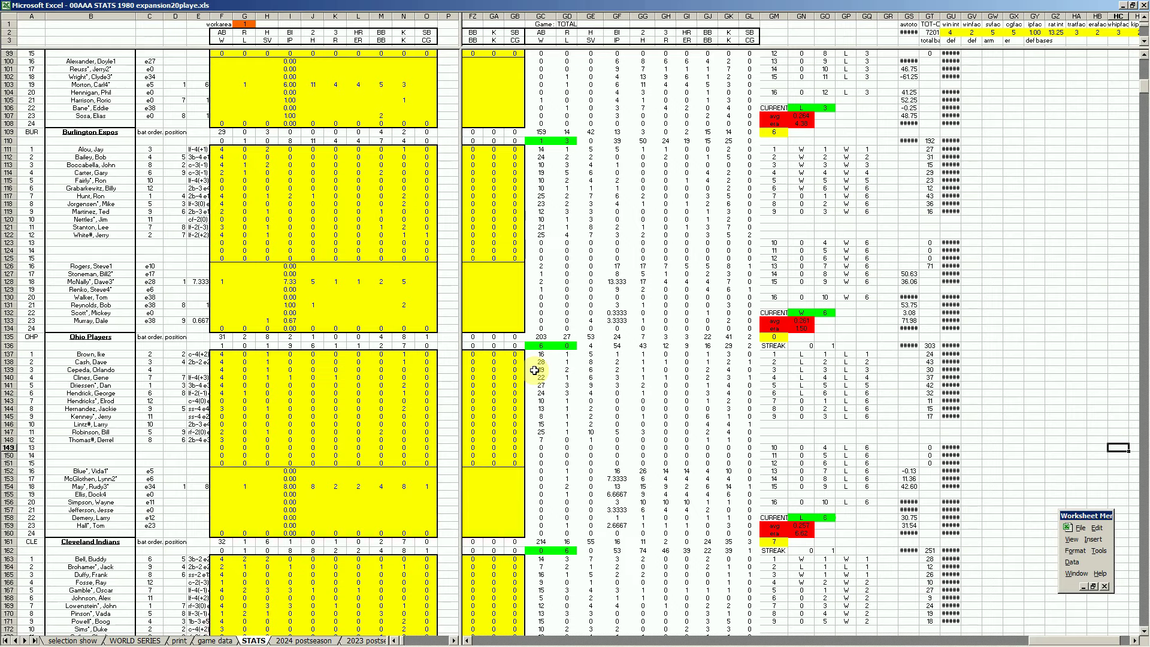
{"action": "mouse_move", "coordinate": [252, 640]}
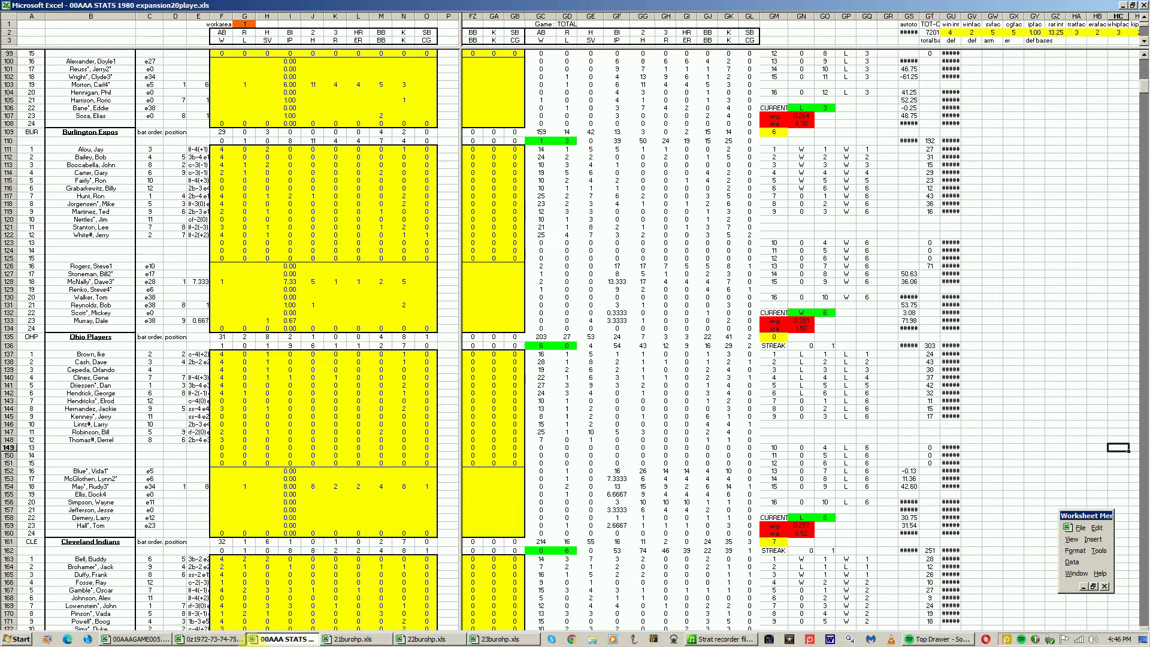
{"action": "left_click", "coordinate": [349, 640]}
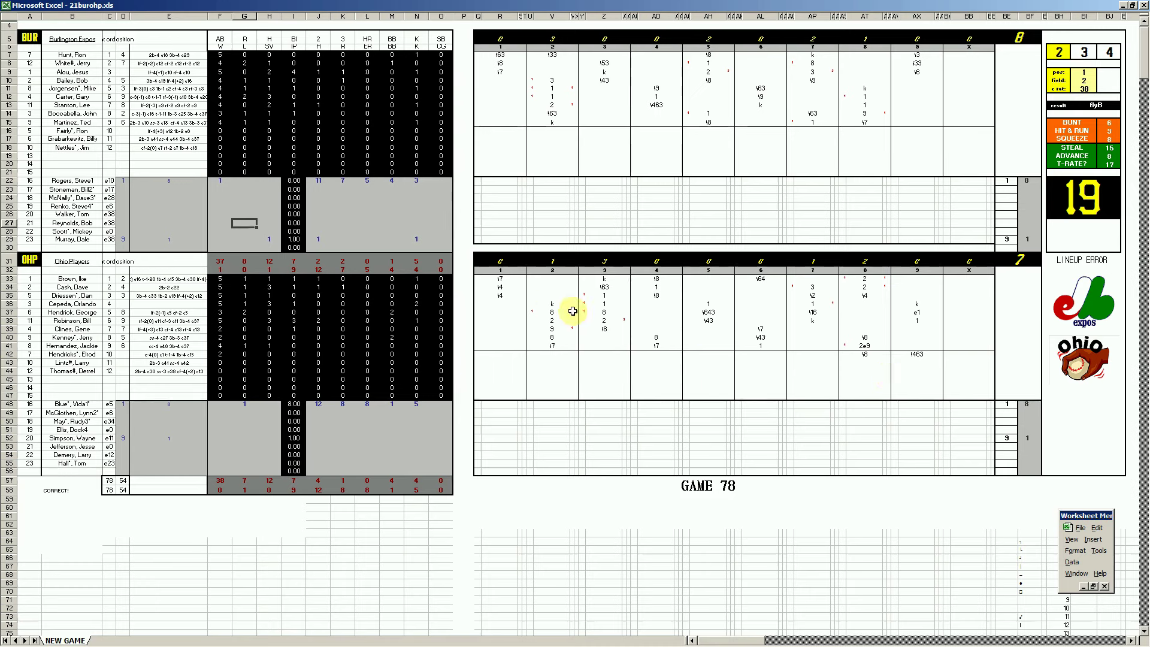
Step: Close the Game 78 scoresheet 21burohp.xls without saving
{"action": "mouse_move", "coordinate": [227, 642]}
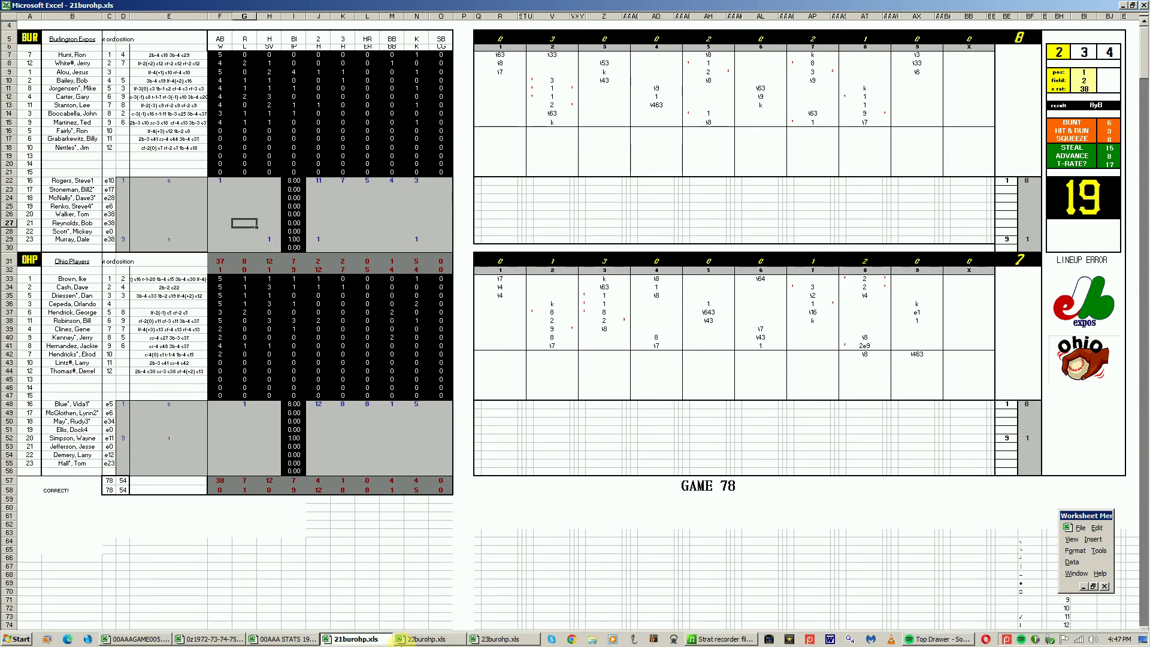
{"action": "right_click", "coordinate": [383, 639]}
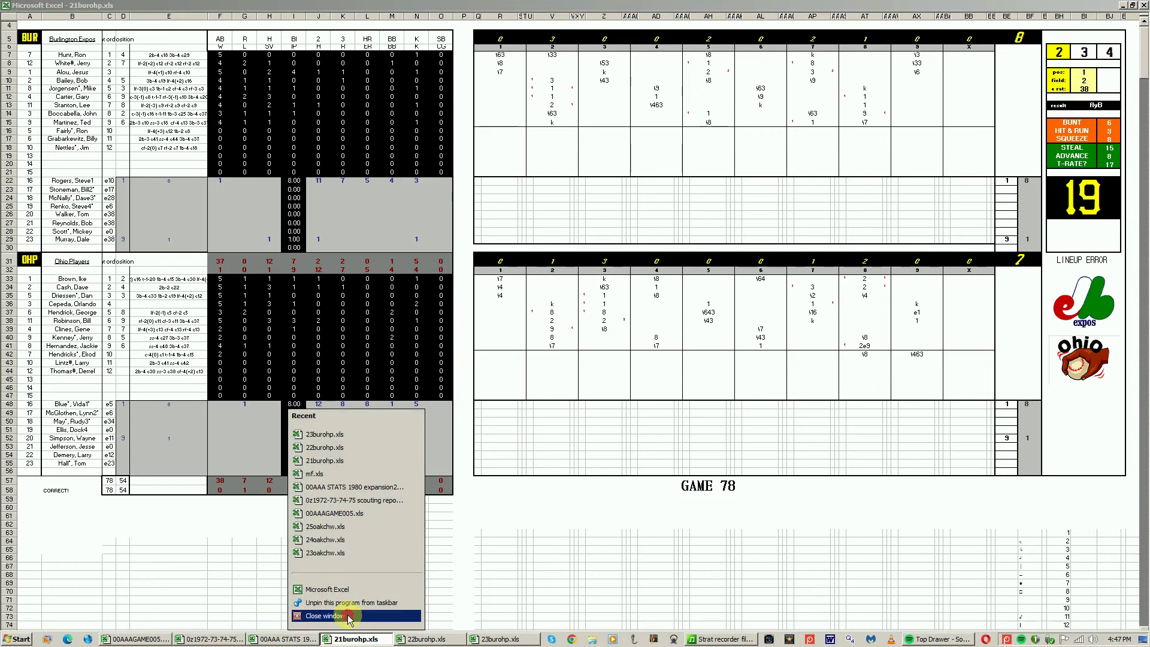
{"action": "left_click", "coordinate": [344, 619]}
{"action": "left_click", "coordinate": [576, 356]}
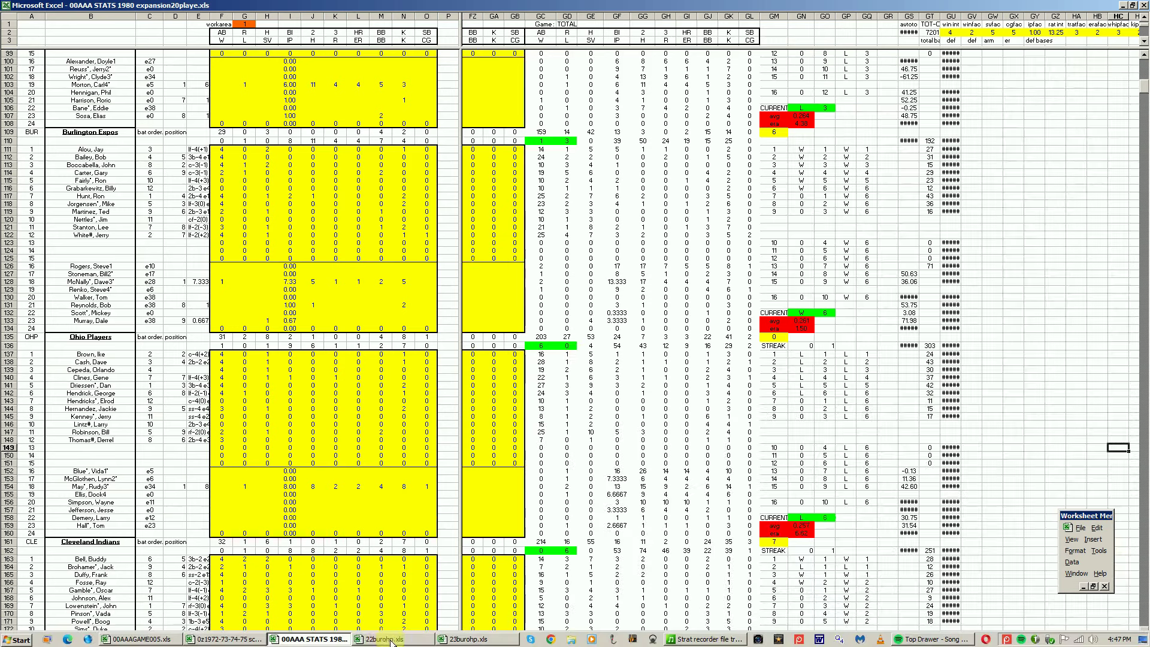
Step: Review cells Z9 and AP10 on 22burohp.xls, then close it without saving
{"action": "left_click", "coordinate": [371, 639]}
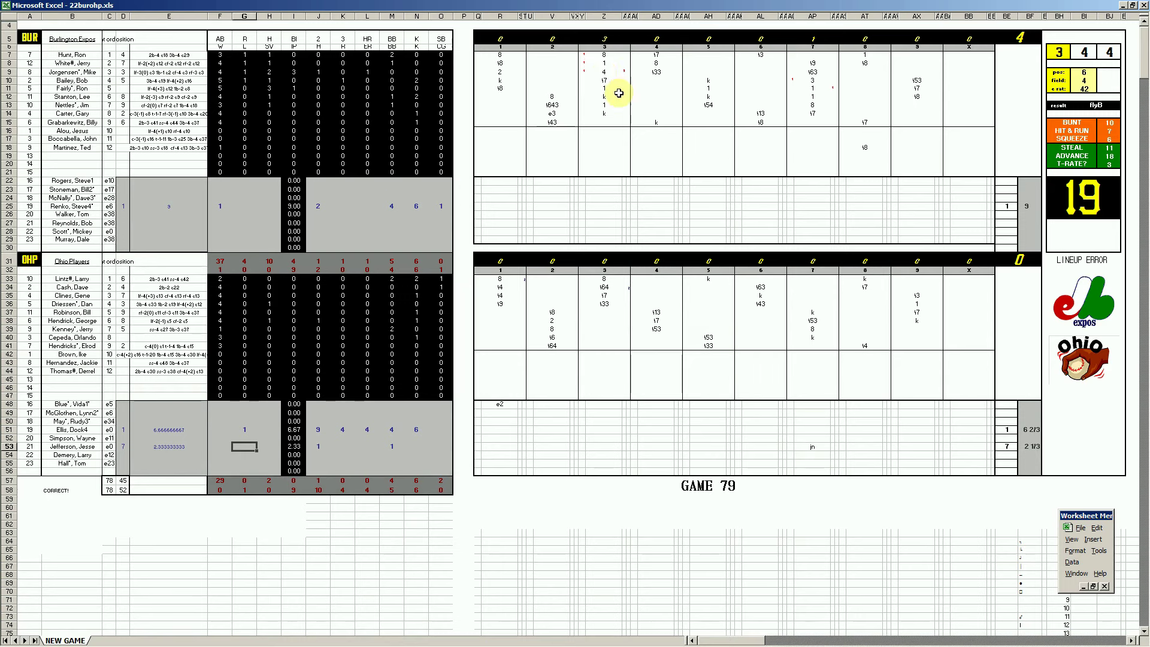
{"action": "left_click", "coordinate": [606, 71]}
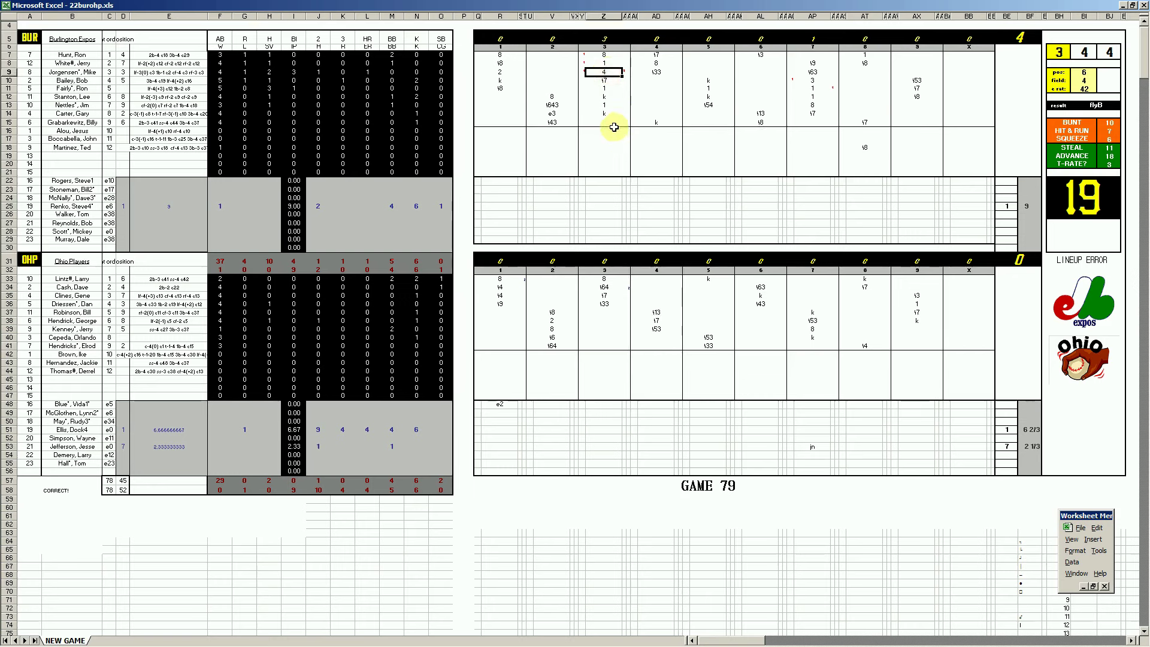
{"action": "left_click", "coordinate": [817, 78]}
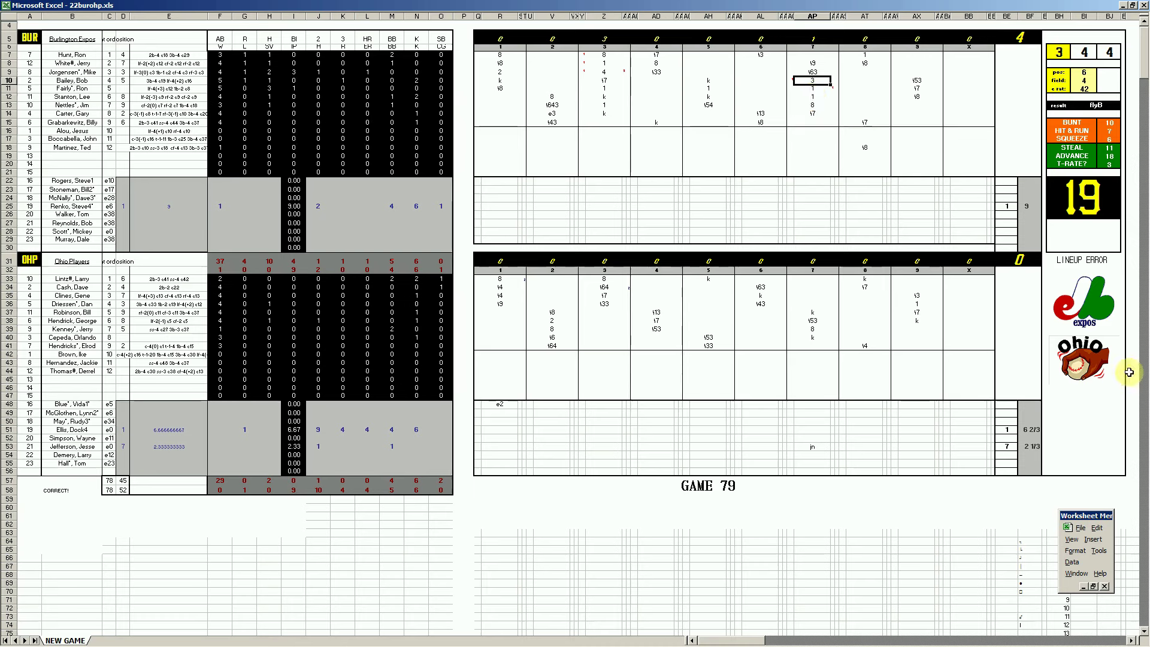
{"action": "mouse_move", "coordinate": [270, 642]}
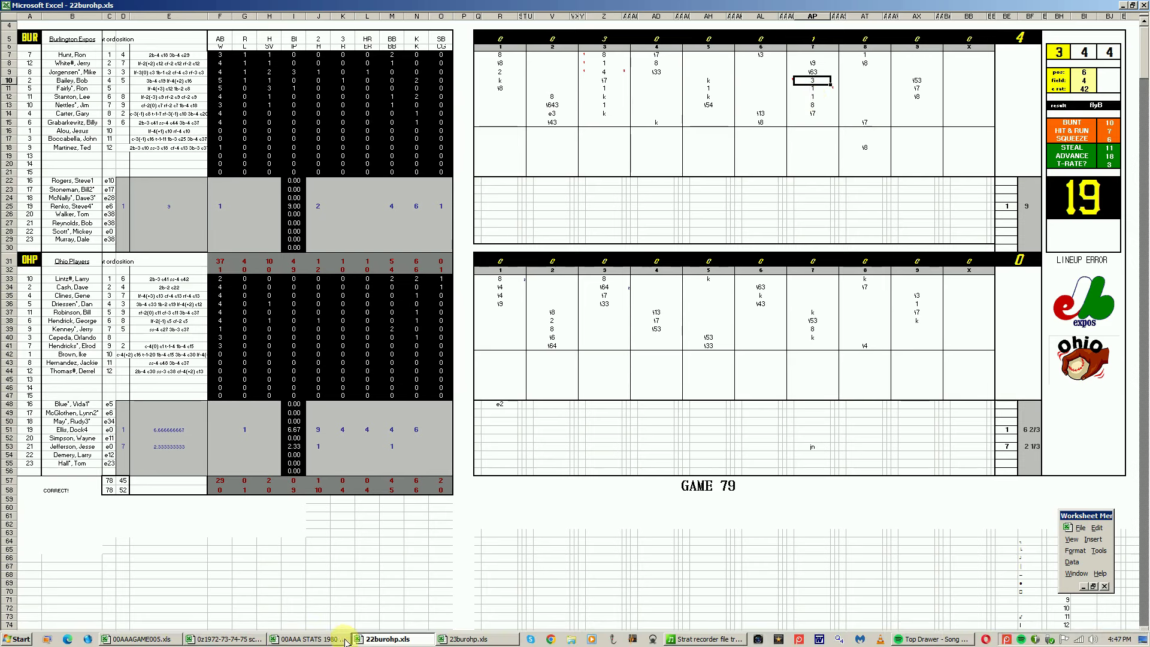
{"action": "right_click", "coordinate": [386, 639]}
{"action": "left_click", "coordinate": [391, 617]}
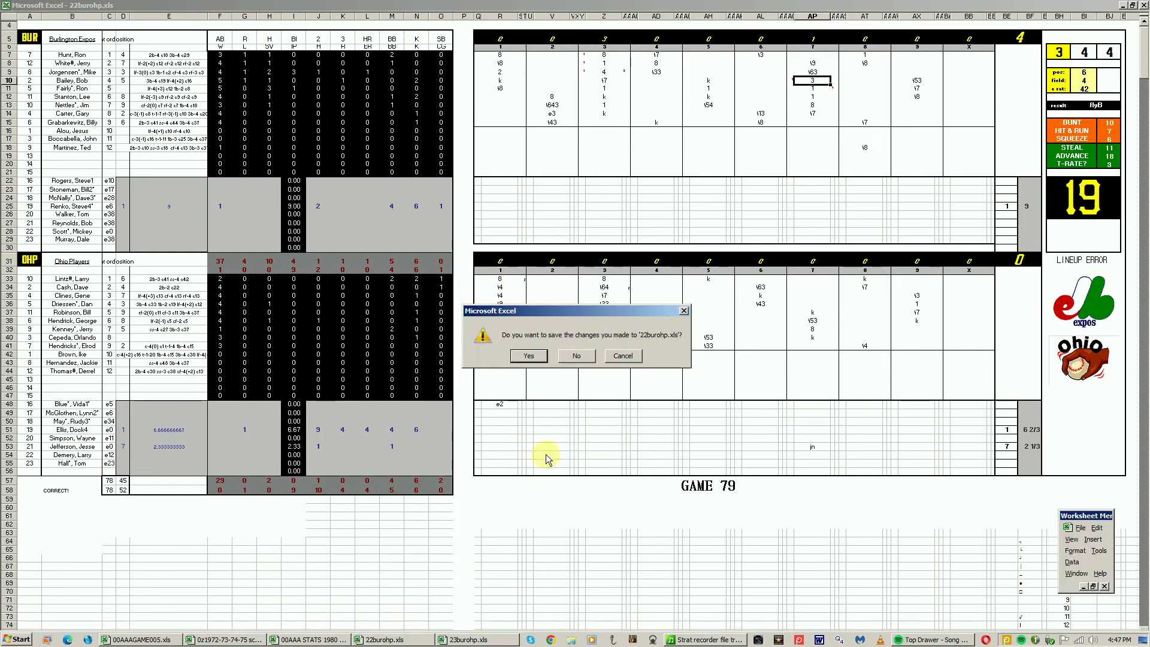
{"action": "left_click", "coordinate": [572, 359]}
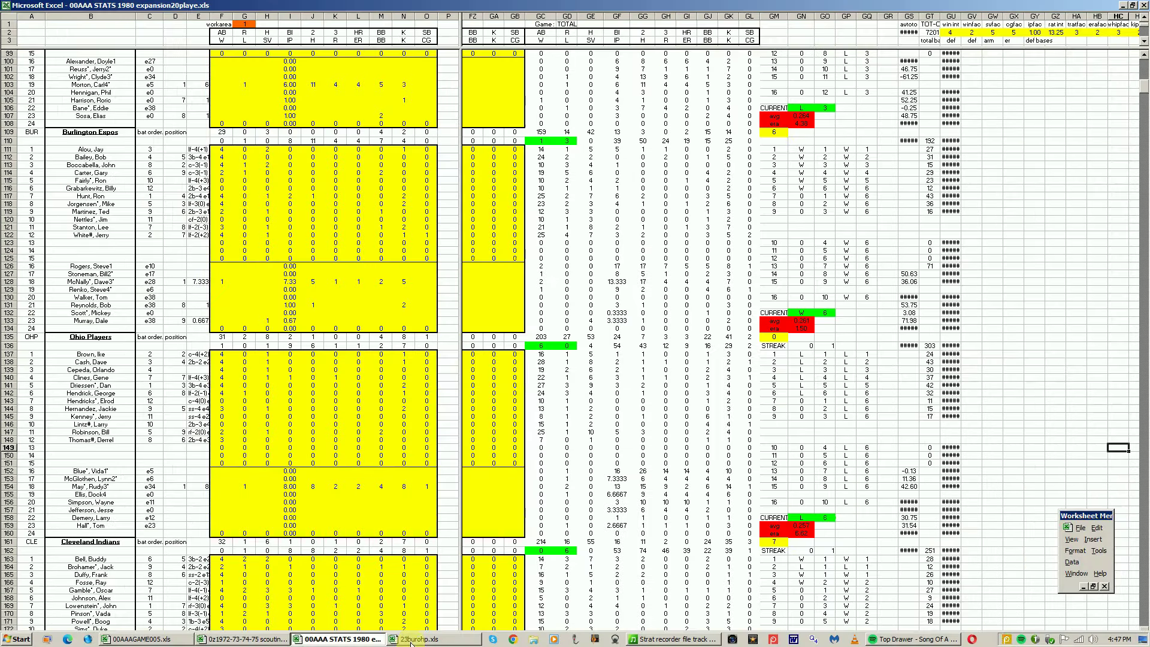
Step: Review cells AD33 and AP13 on 23burohp.xls, then close it without saving
{"action": "left_click", "coordinate": [360, 639]}
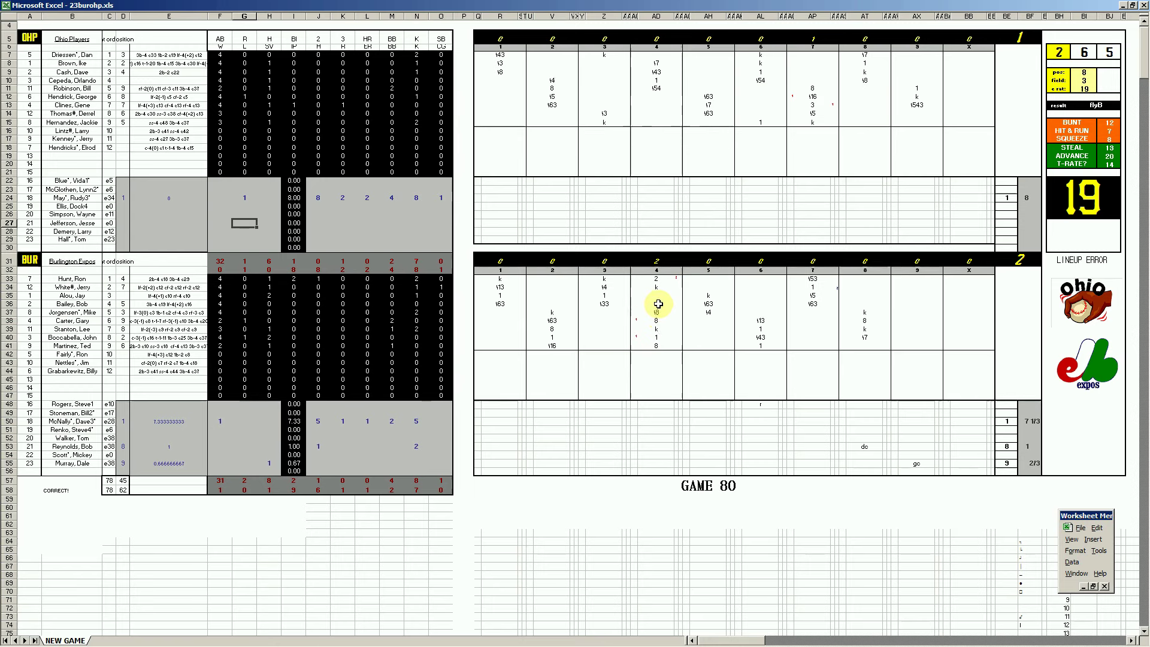
{"action": "left_click", "coordinate": [661, 279]}
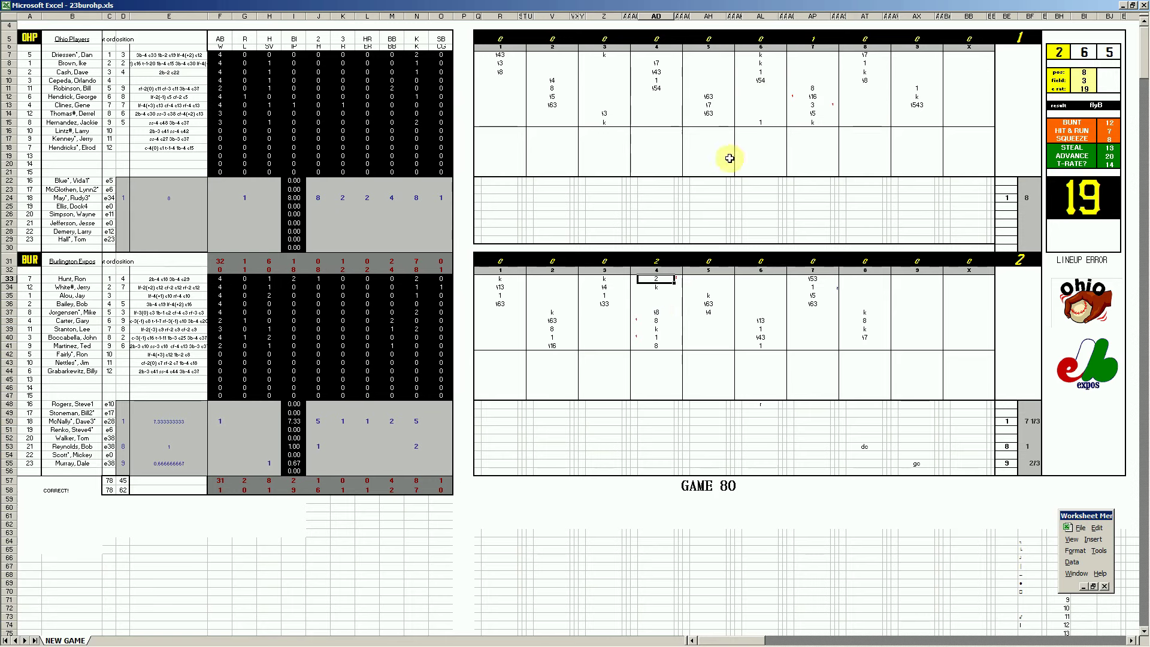
{"action": "left_click", "coordinate": [818, 108]}
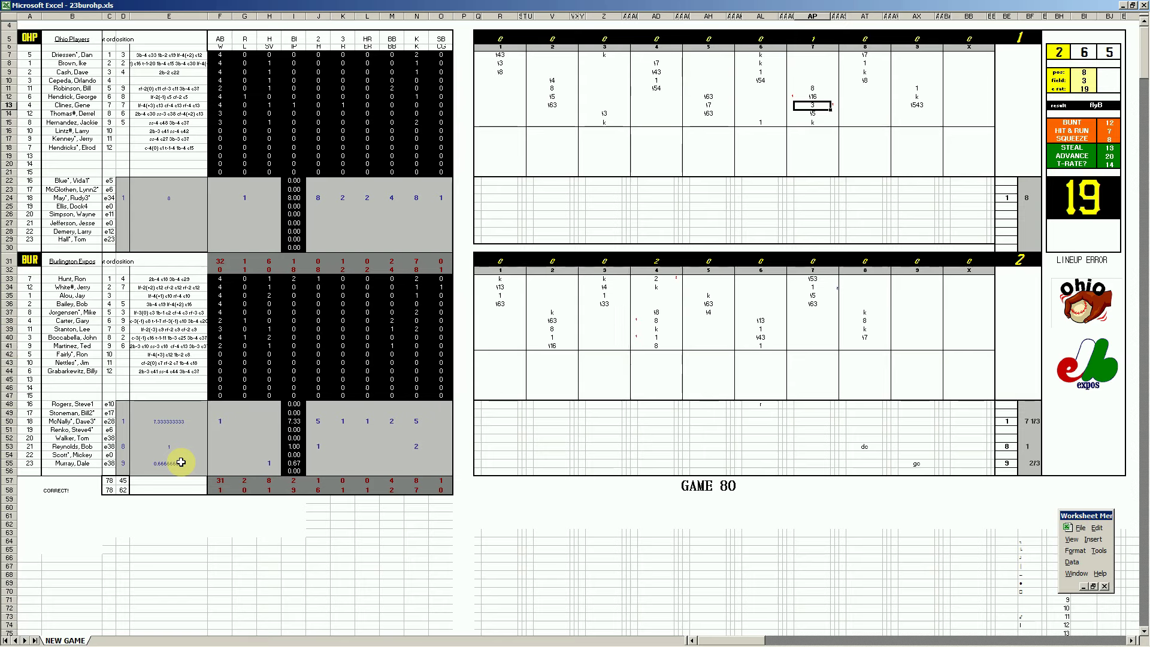
{"action": "mouse_move", "coordinate": [37, 642]}
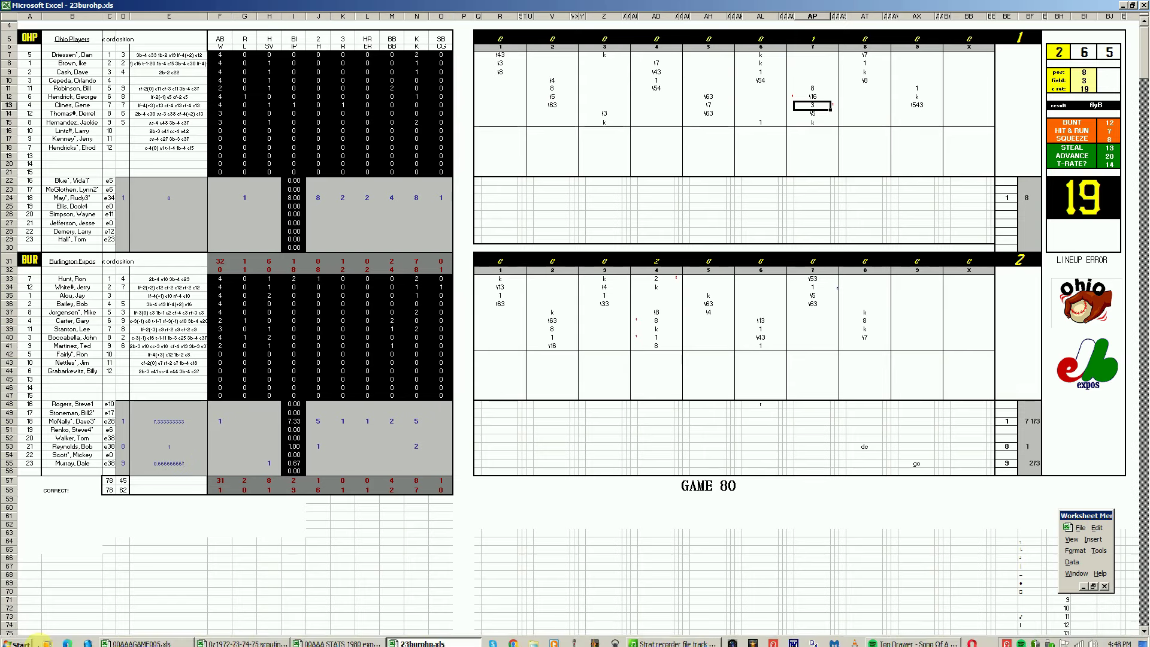
{"action": "right_click", "coordinate": [422, 638]}
{"action": "left_click", "coordinate": [416, 617]}
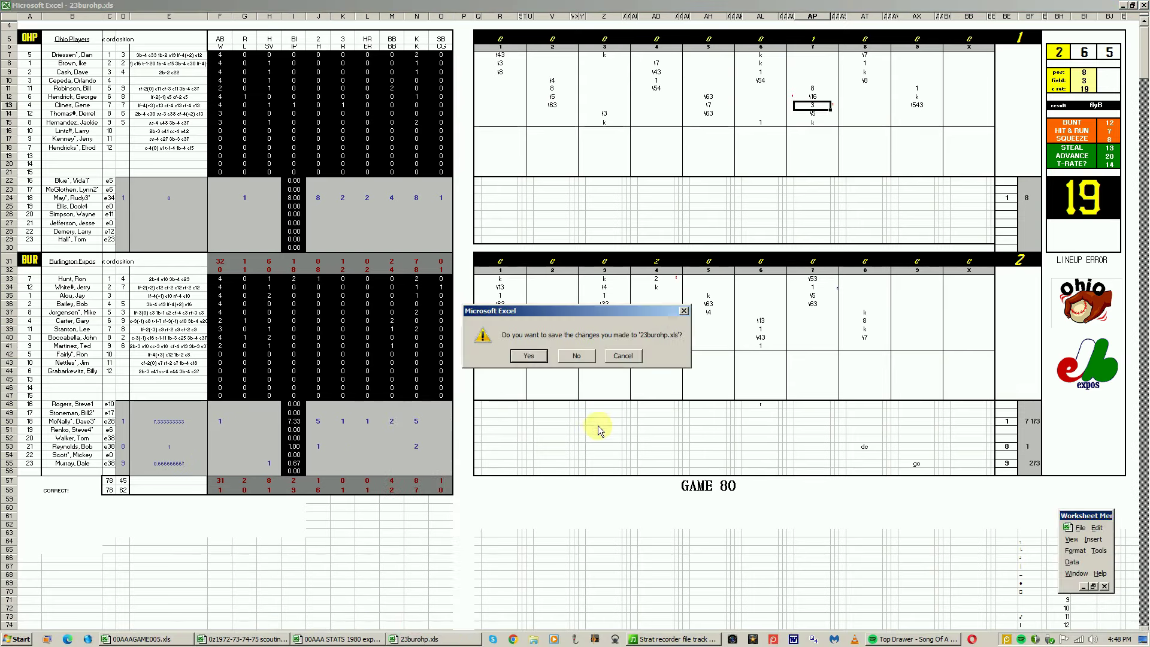
{"action": "left_click", "coordinate": [576, 355]}
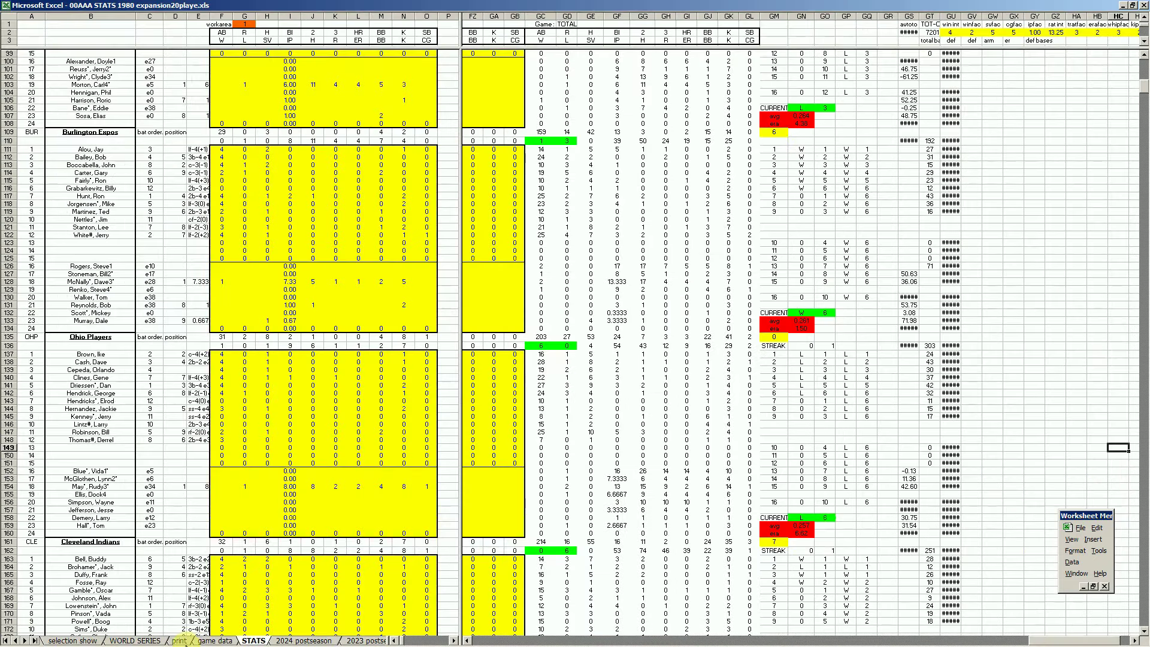
Step: Return to the Game 81 workbook 00AAAGAME005.xls and select cell B24 on the Ohio bench
{"action": "left_click", "coordinate": [143, 644]}
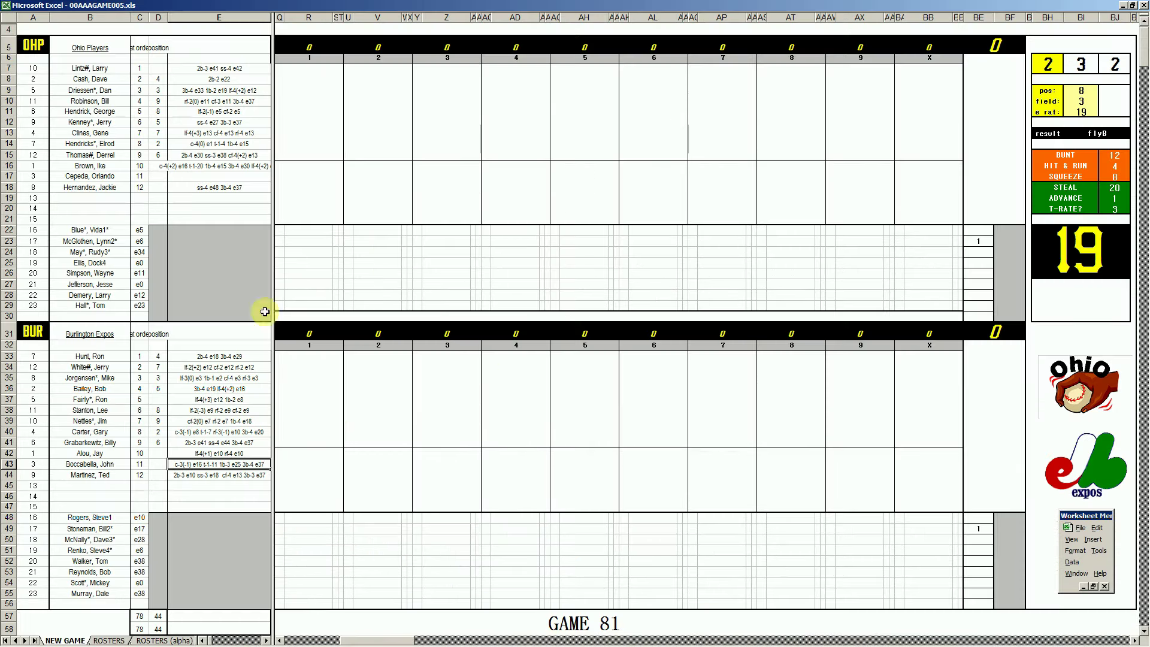
{"action": "left_click", "coordinate": [111, 248]}
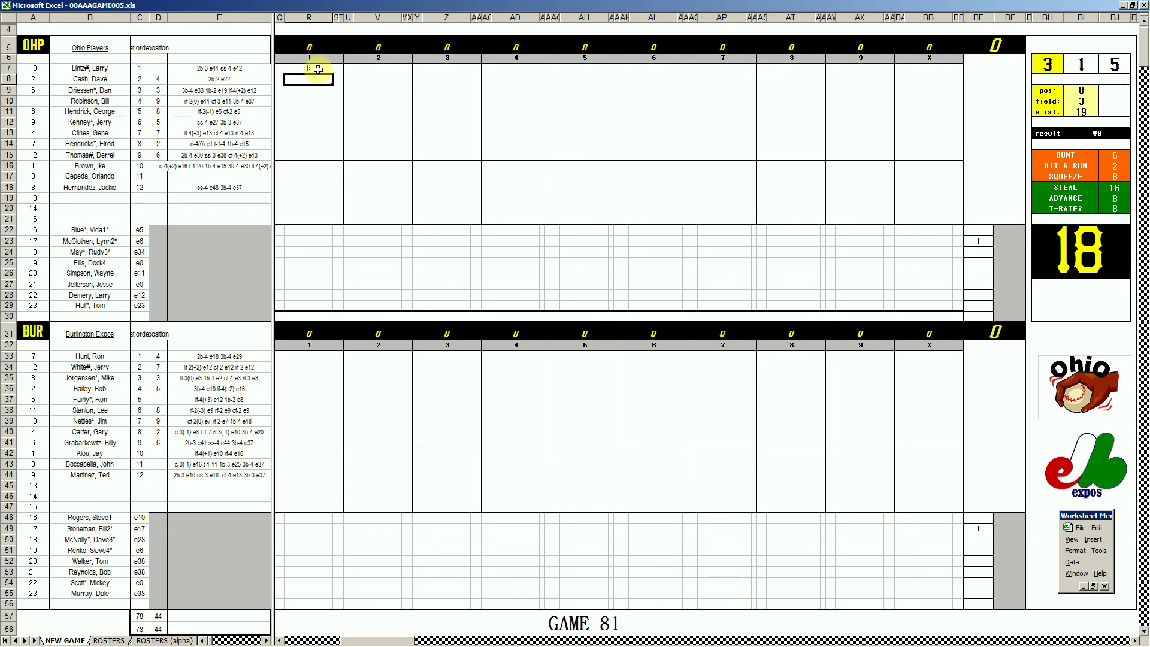
Step: Record Ohio's first-inning results 2, #7 and k for the next three batters
{"action": "type", "text": "2"}
{"action": "key", "text": "Return"}
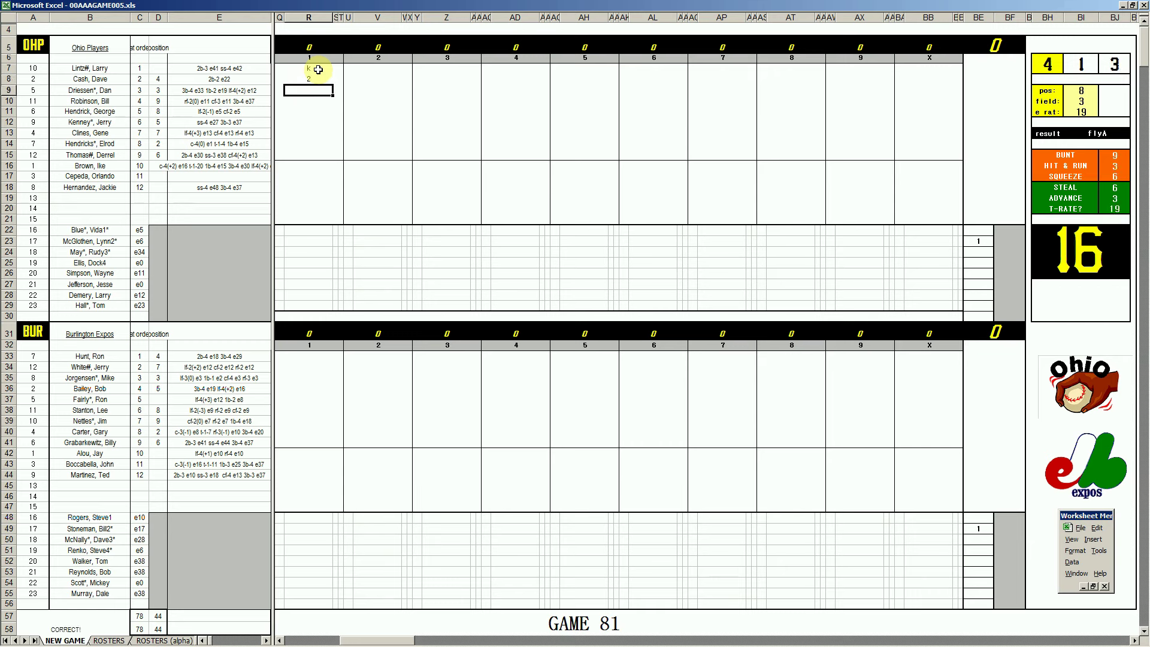
{"action": "type", "text": "#7"}
{"action": "key", "text": "Return"}
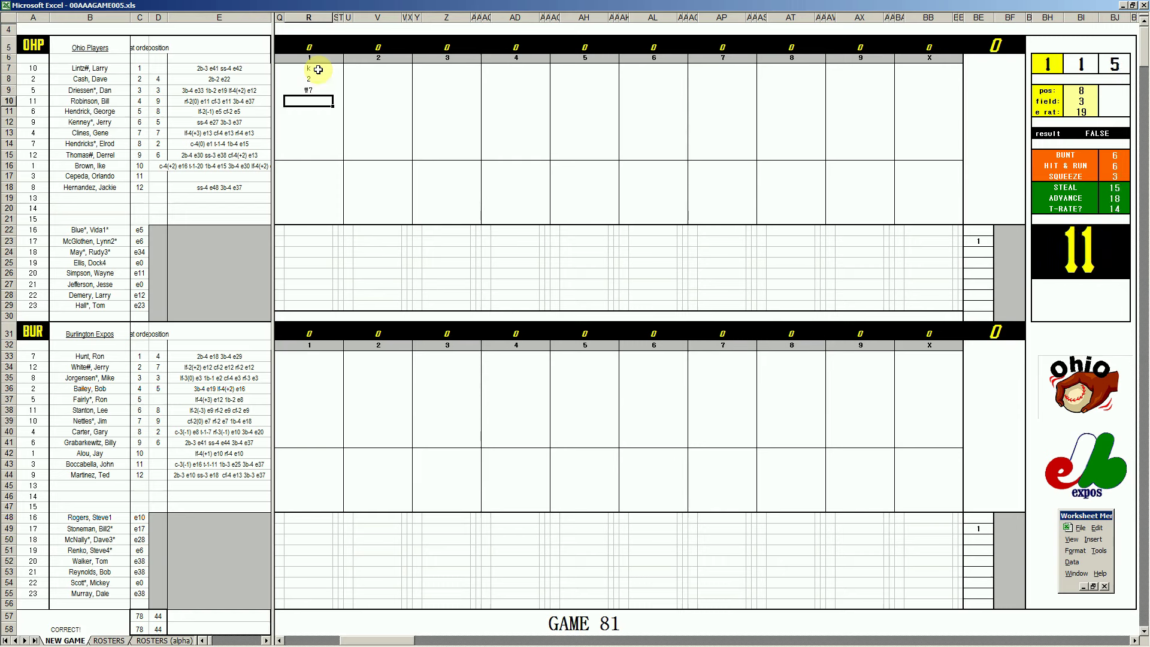
{"action": "type", "text": "k"}
{"action": "left_click", "coordinate": [317, 356]}
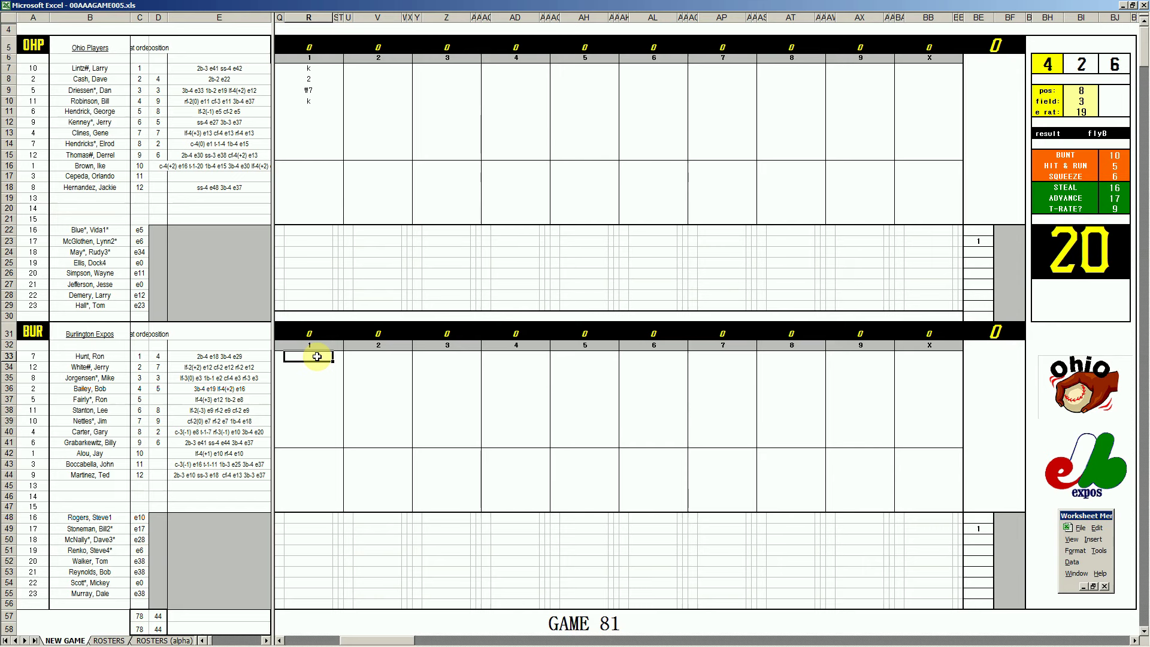
Step: Enter f8 and f8 for Burlington's first two first-inning batters
{"action": "type", "text": "f8"}
{"action": "key", "text": "Return"}
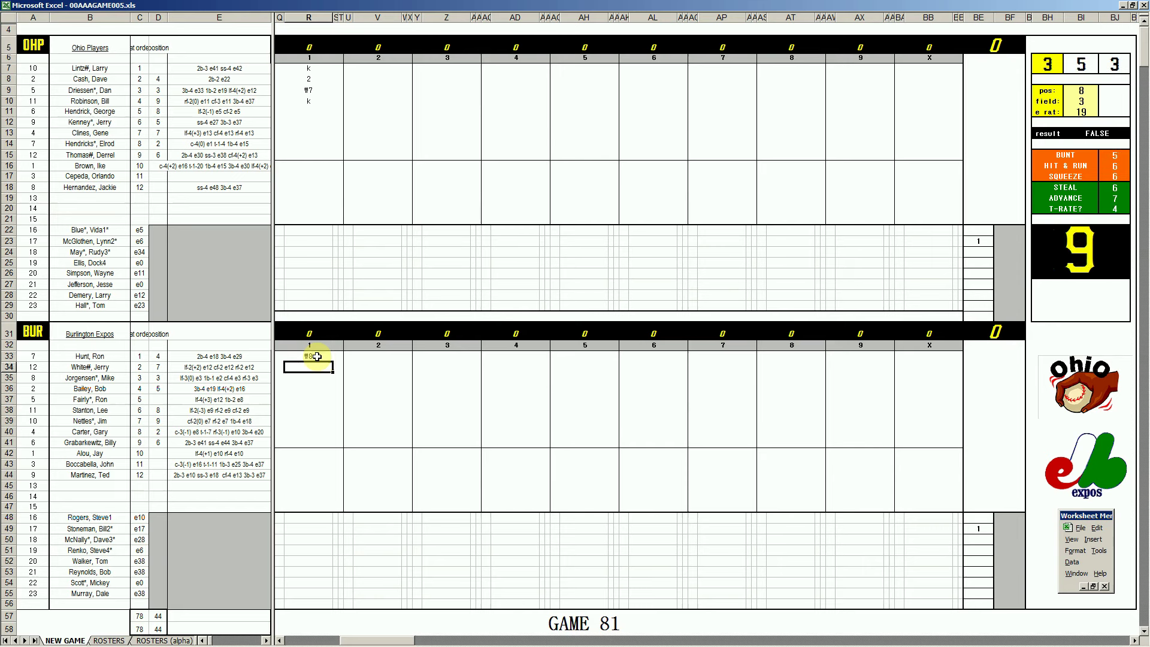
{"action": "type", "text": "f8"}
{"action": "key", "text": "Return"}
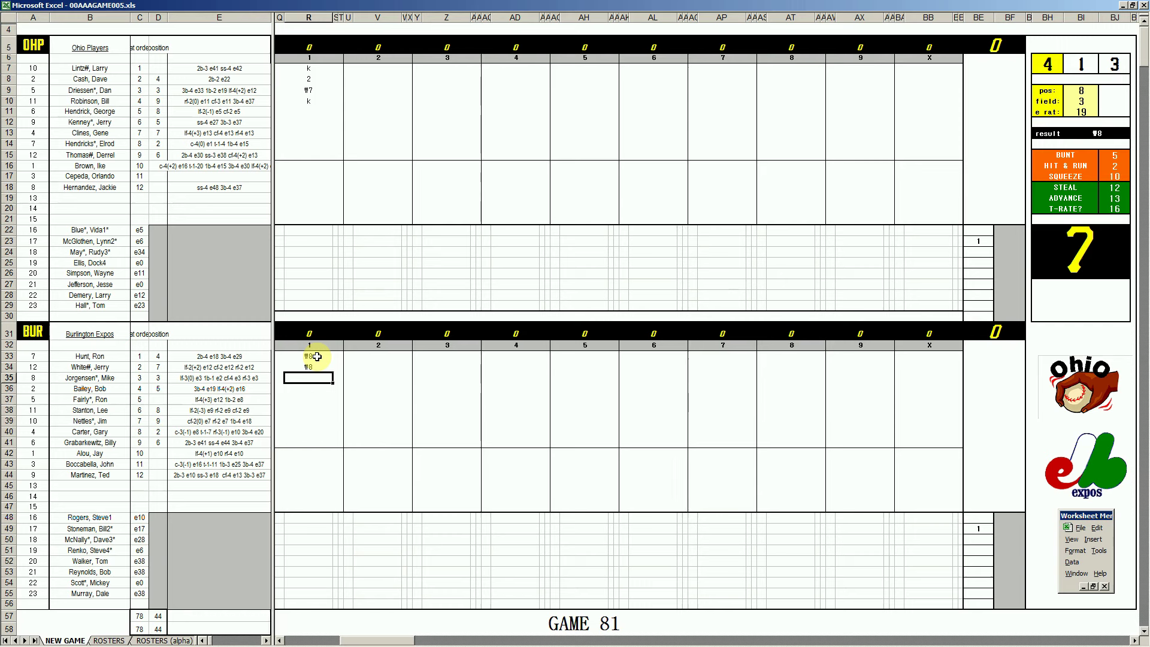
Step: Set pos to 5 and e rat to 37, and enter 1 for Burlington's third batter
{"action": "key", "text": "Tab"}
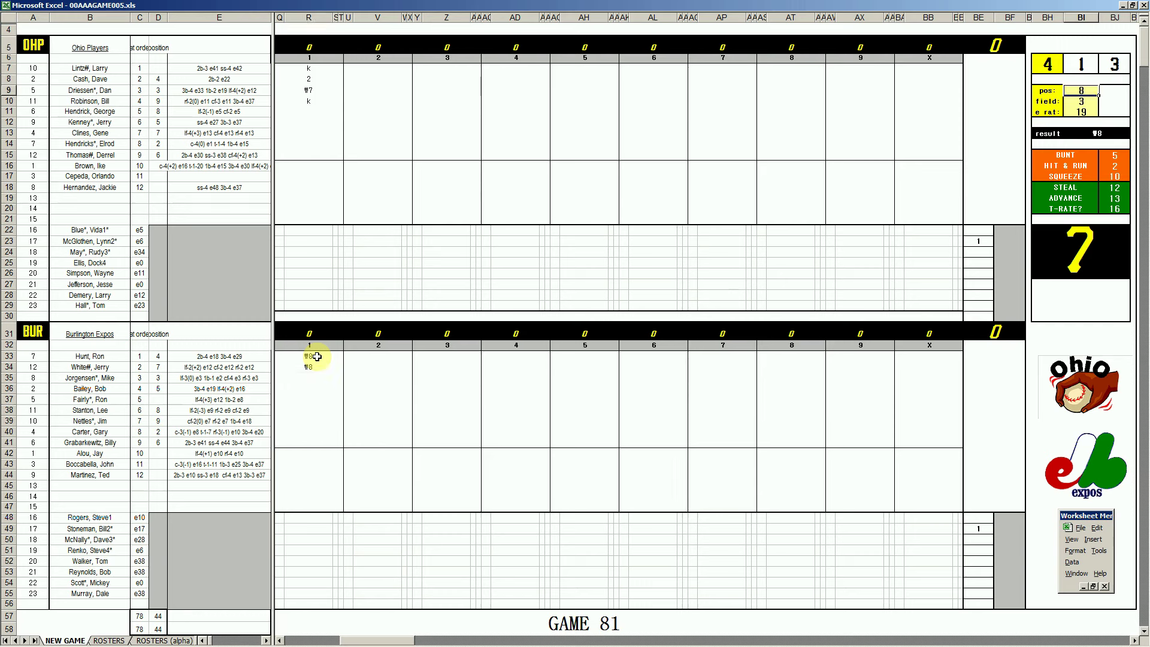
{"action": "type", "text": "5"}
{"action": "key", "text": "Return"}
{"action": "key", "text": "Return"}
{"action": "type", "text": "3"}
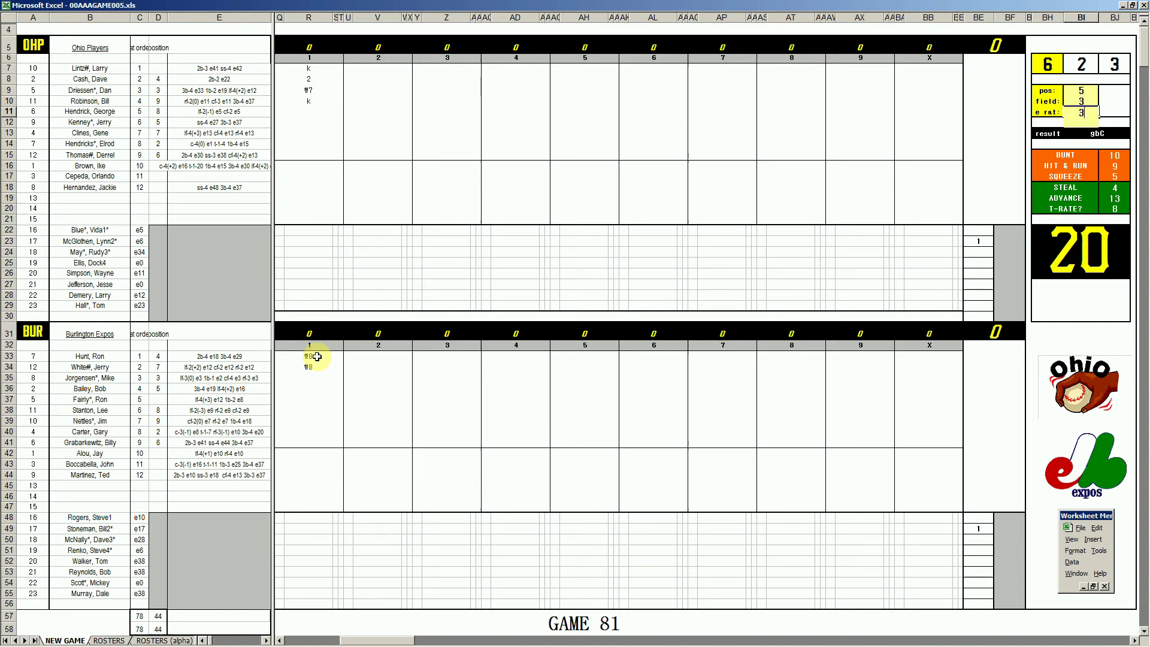
{"action": "type", "text": "7"}
{"action": "key", "text": "Return"}
{"action": "left_click", "coordinate": [319, 376]}
{"action": "type", "text": "1"}
{"action": "key", "text": "Return"}
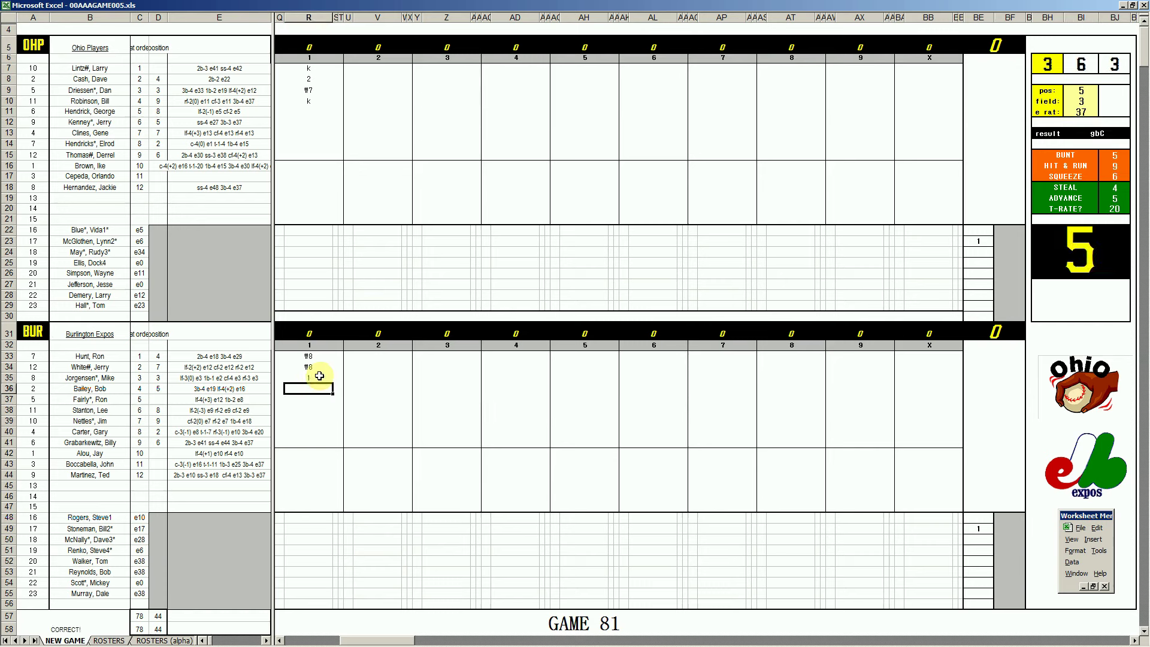
Step: Enter 8 and #9 for Burlington's next first-inning batters
{"action": "type", "text": "8"}
{"action": "key", "text": "Return"}
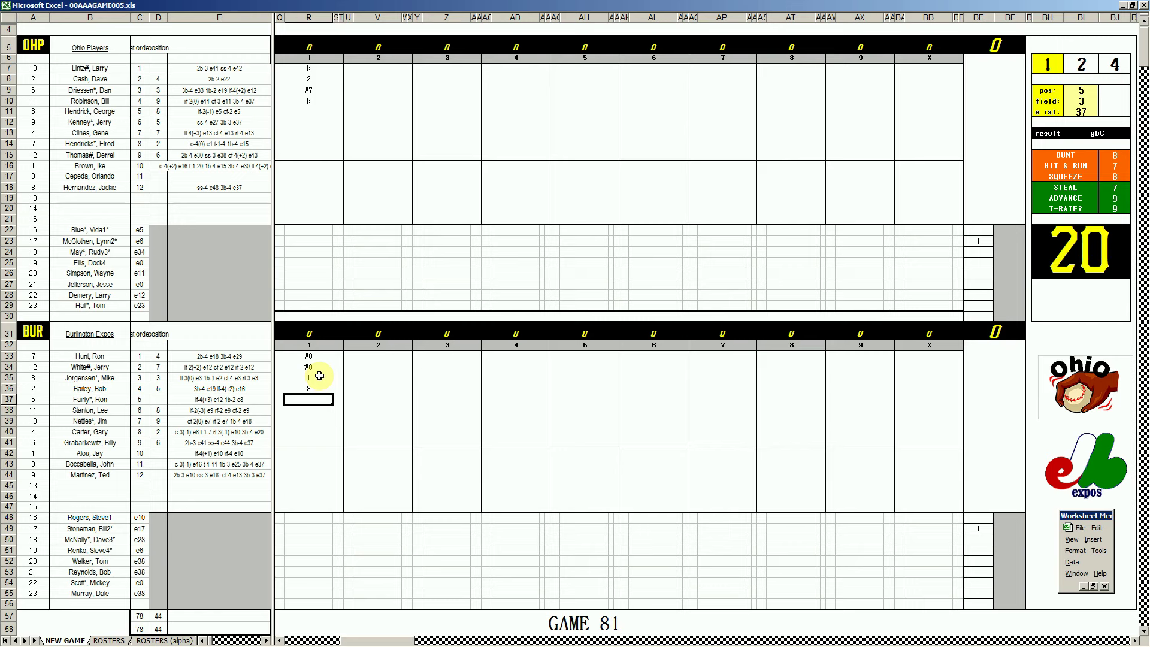
{"action": "type", "text": "#"}
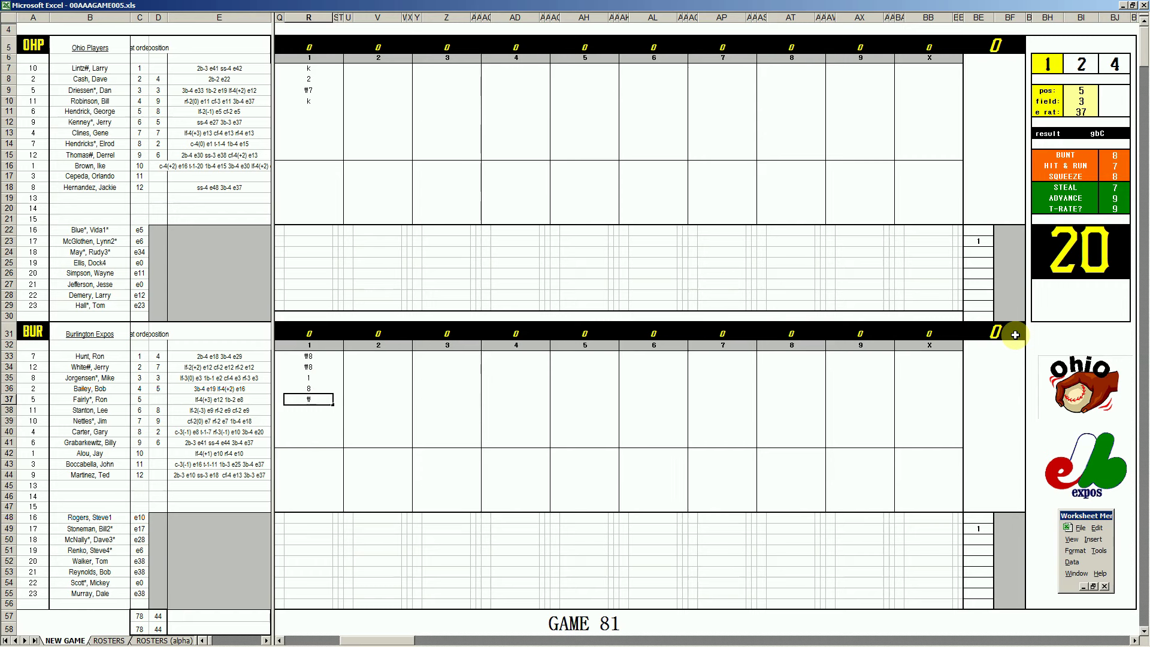
{"action": "type", "text": "9"}
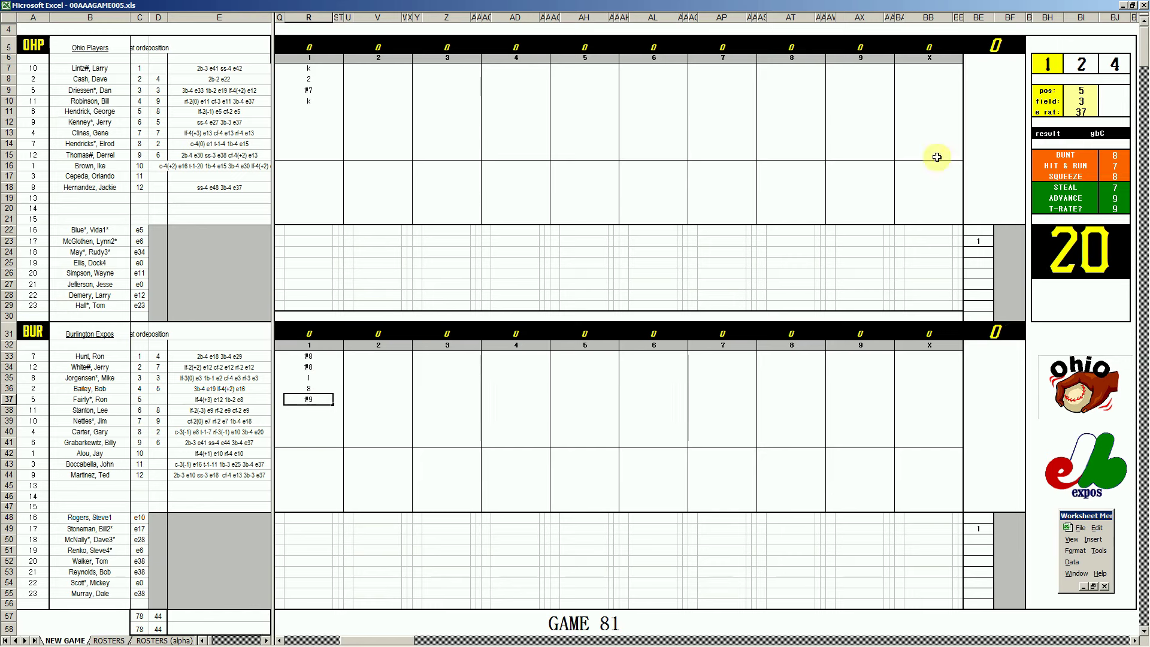
Step: Start Ohio's second inning at V11, recording #9, #8 and 8 down column V
{"action": "left_click", "coordinate": [371, 110]}
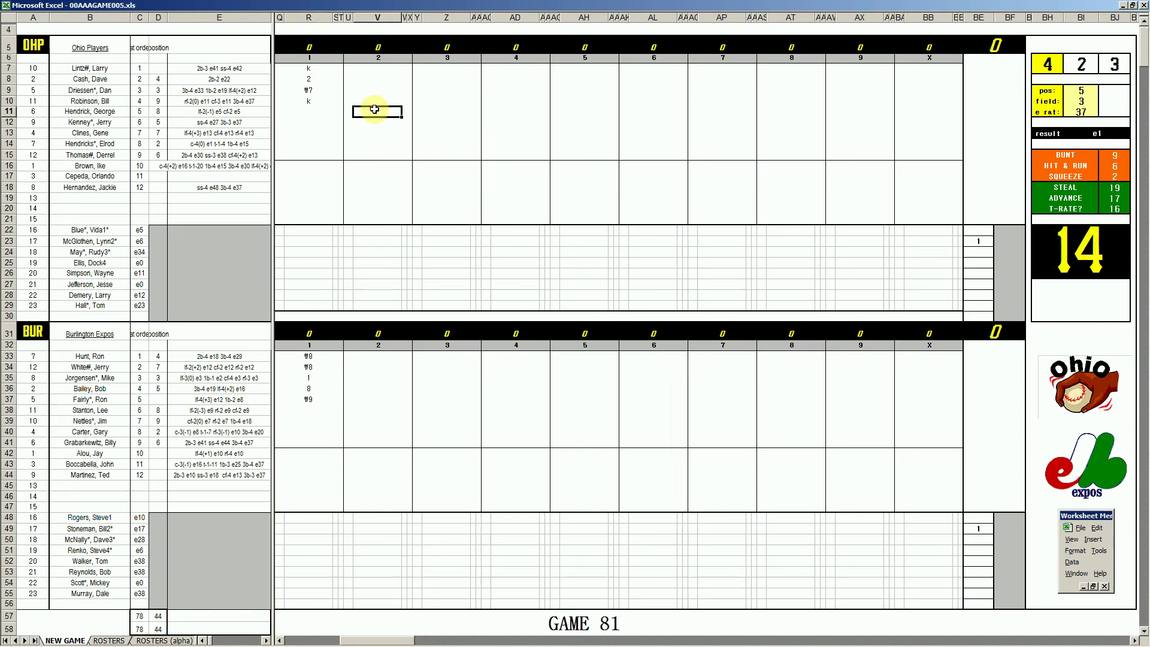
{"action": "key", "text": "Return"}
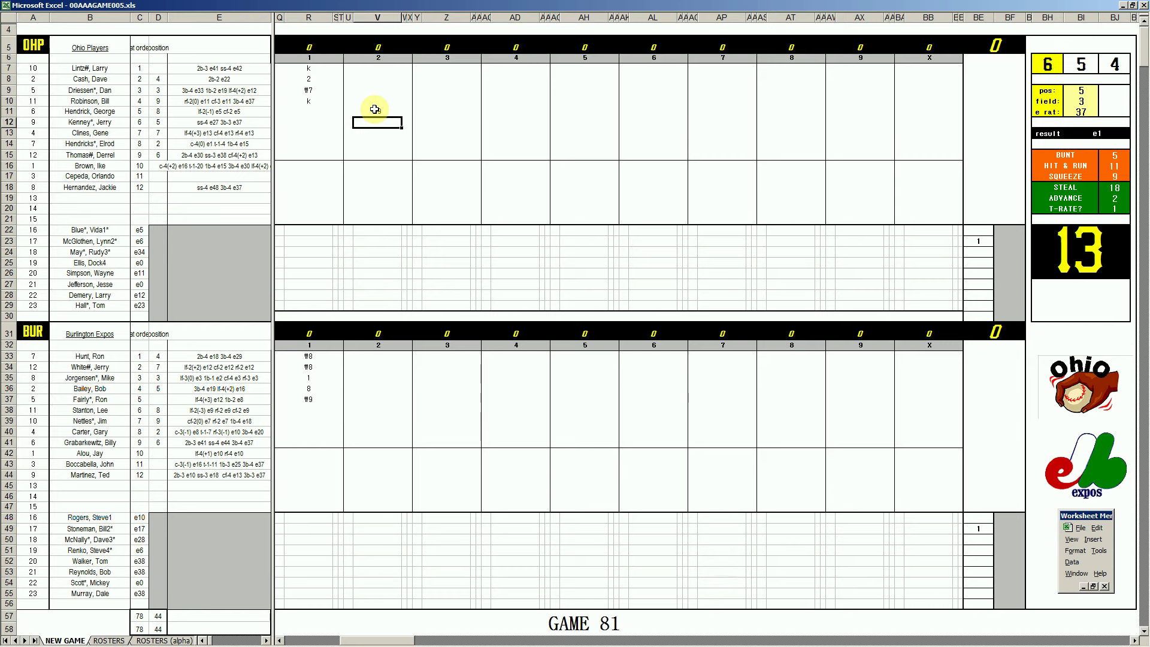
{"action": "type", "text": "#8"}
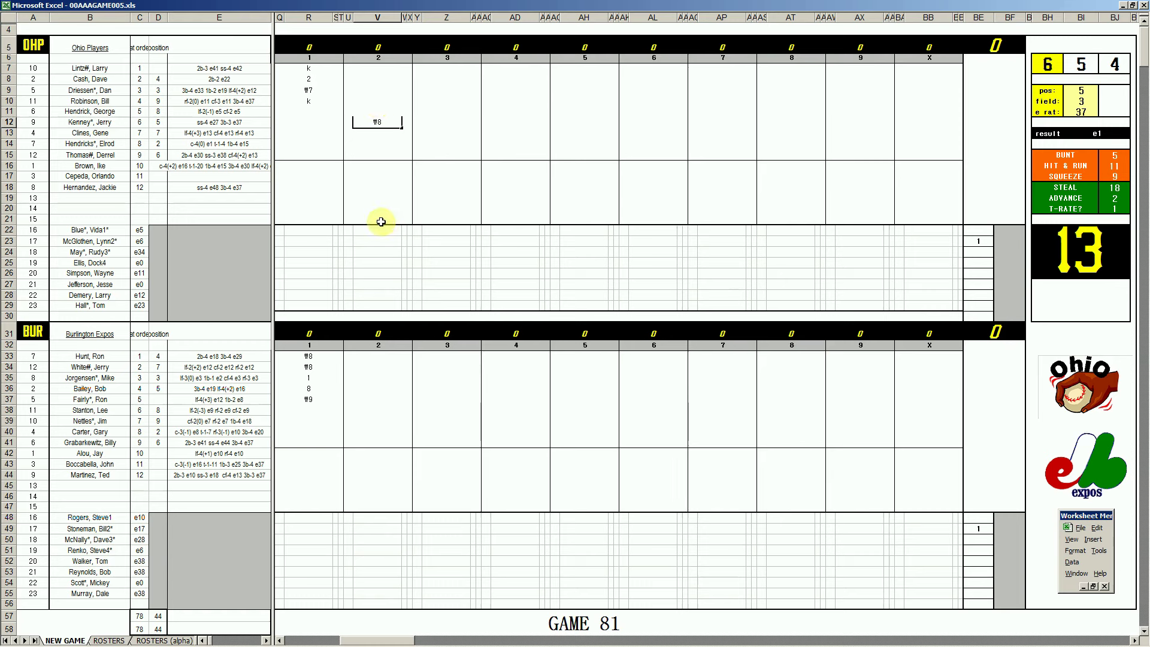
{"action": "key", "text": "Return"}
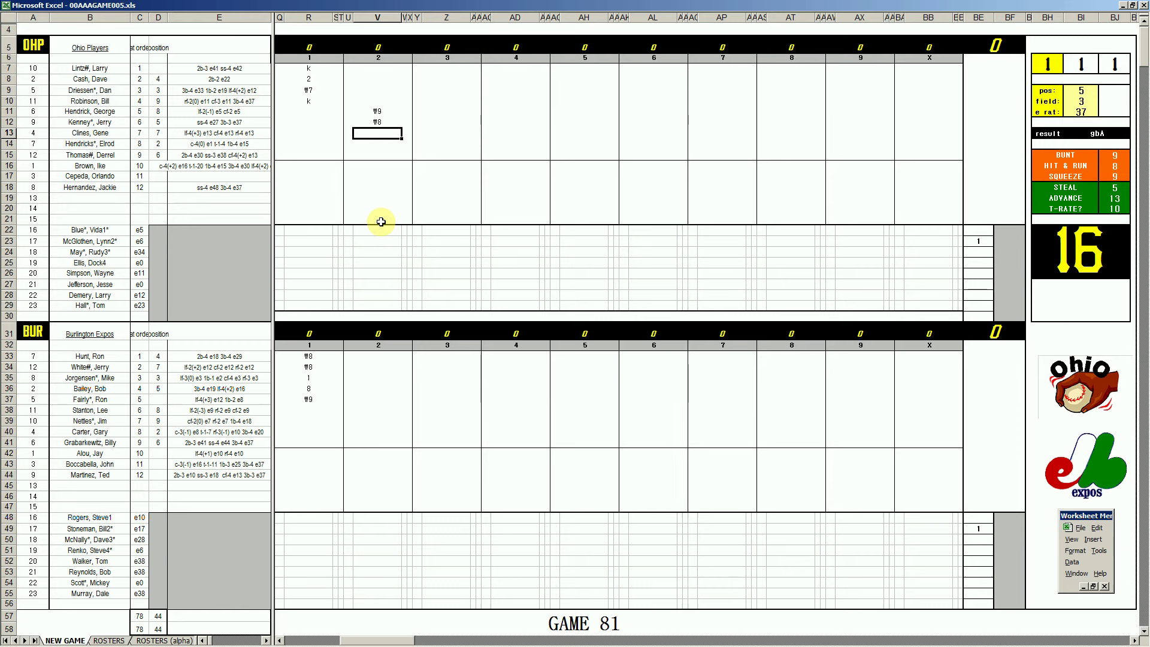
{"action": "type", "text": "8"}
{"action": "key", "text": "Return"}
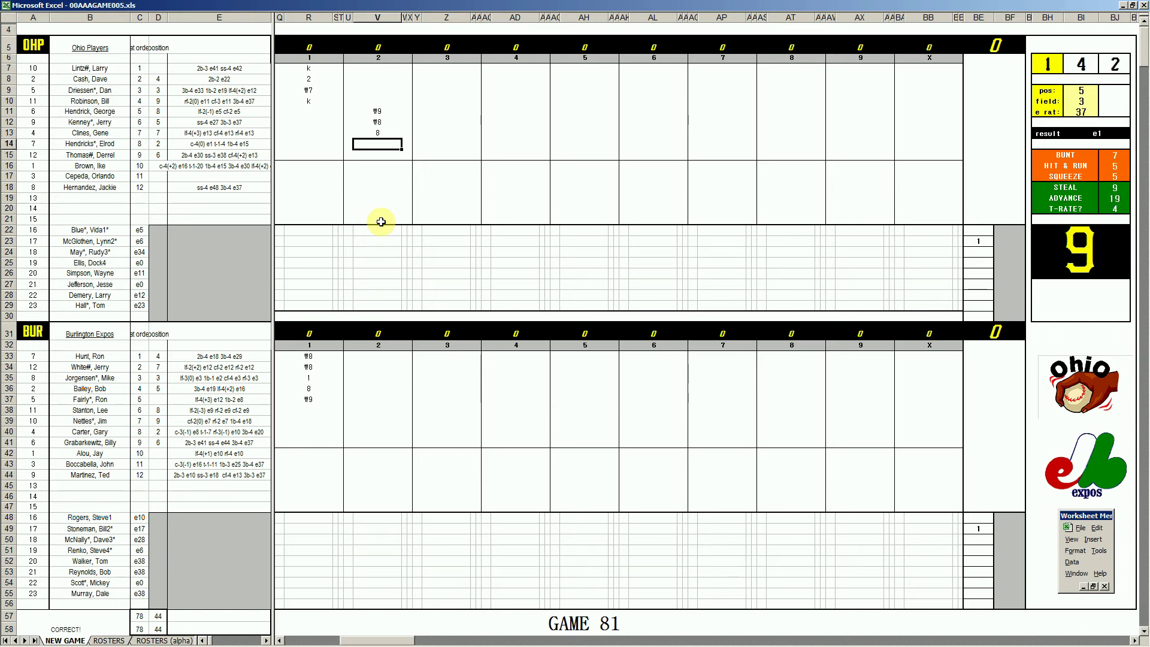
Step: Finish Ohio's inning with #46, then enter #8, 8, #8 and k in V38–V41
{"action": "type", "text": "#46"}
{"action": "left_click", "coordinate": [355, 409]}
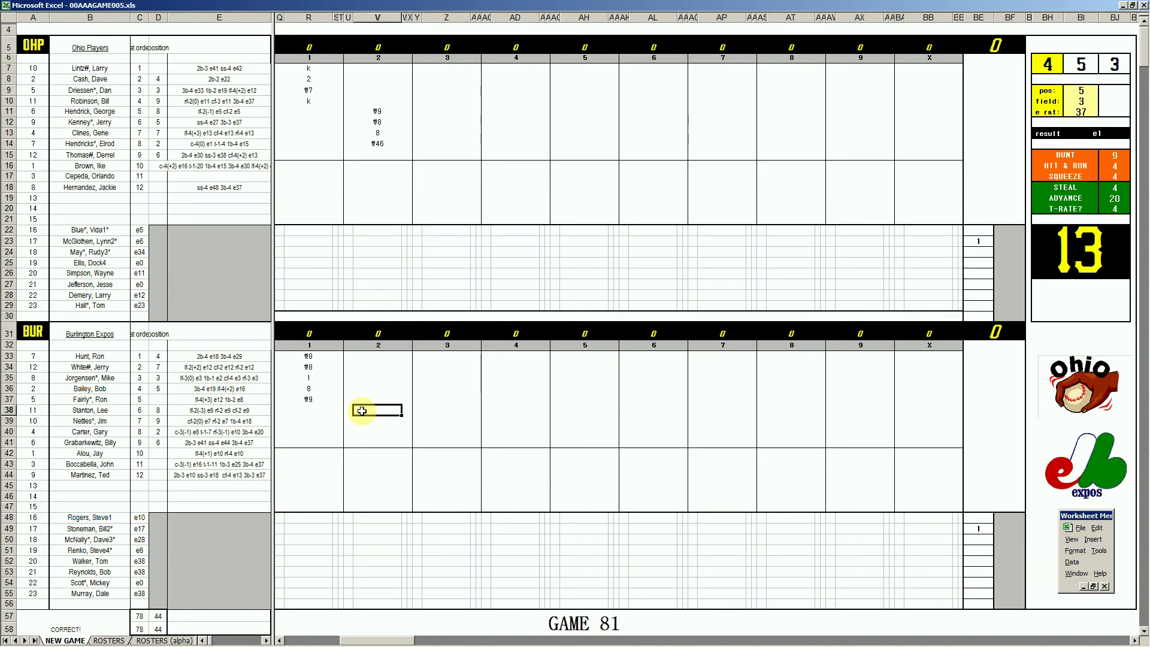
{"action": "type", "text": "#8"}
{"action": "key", "text": "Return"}
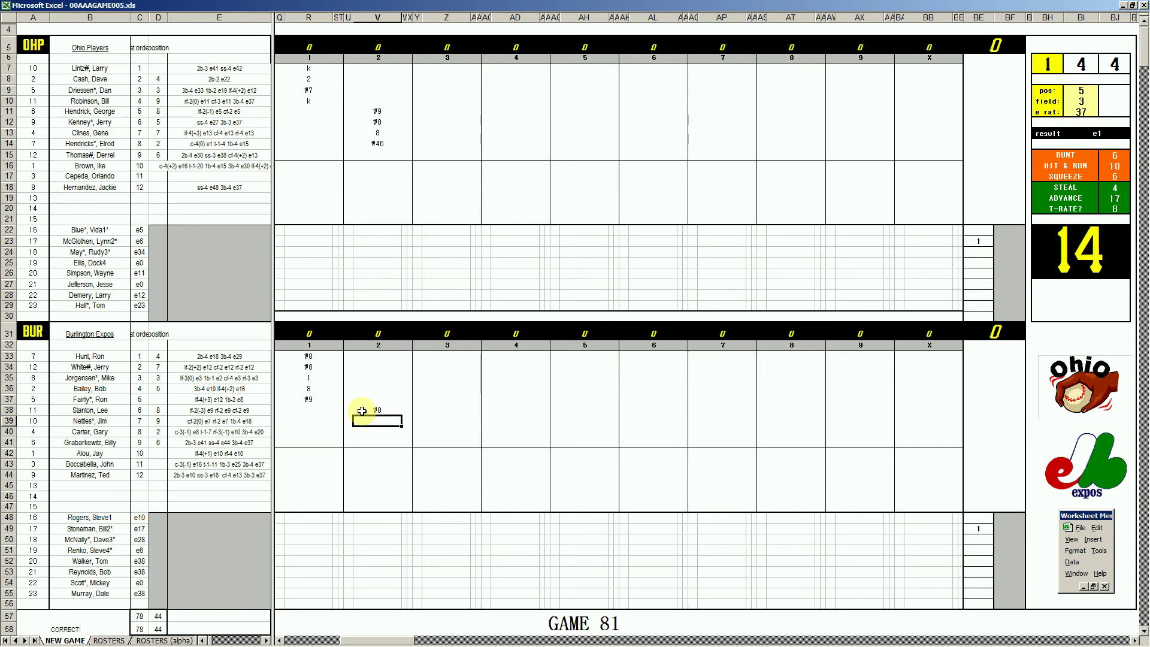
{"action": "type", "text": "8"}
{"action": "key", "text": "Return"}
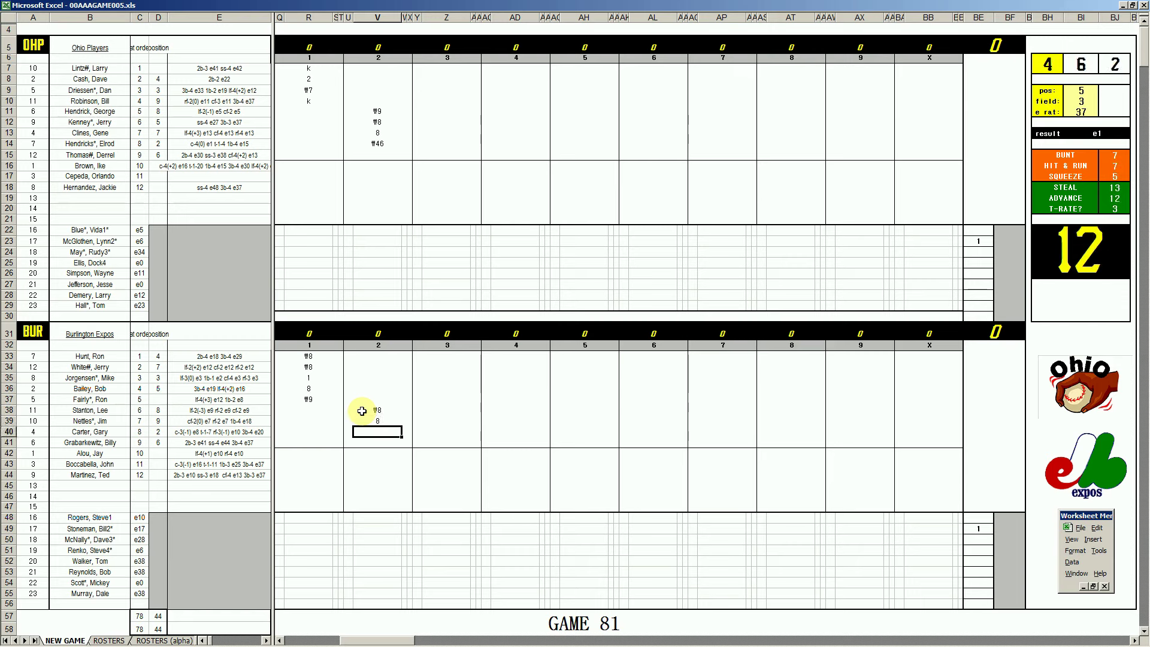
{"action": "type", "text": "#8"}
{"action": "key", "text": "Return"}
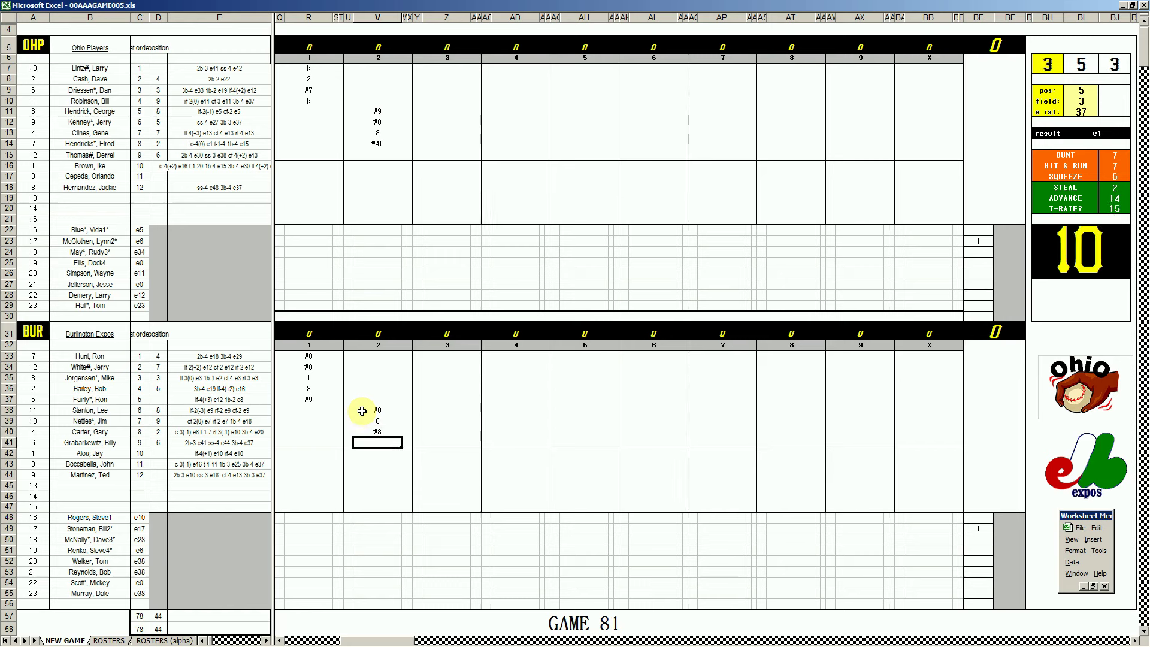
{"action": "type", "text": "k"}
Step: Set field to 4 and e rat to 19 in the dice panel
{"action": "left_click", "coordinate": [423, 157]}
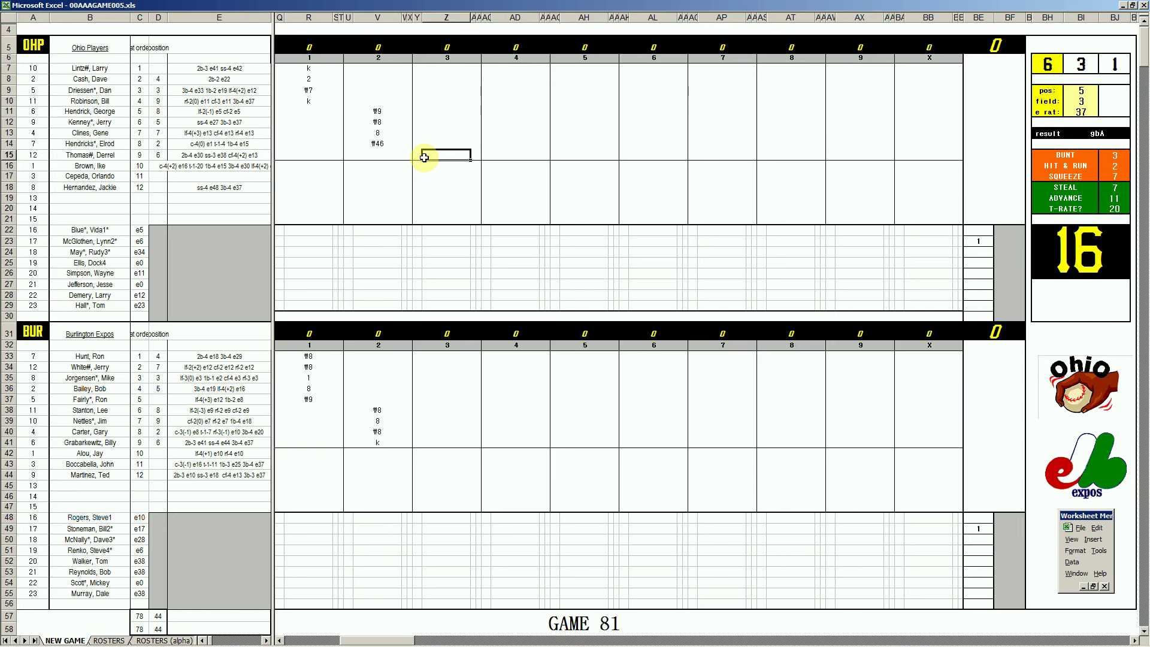
{"action": "key", "text": "ctrl+r"}
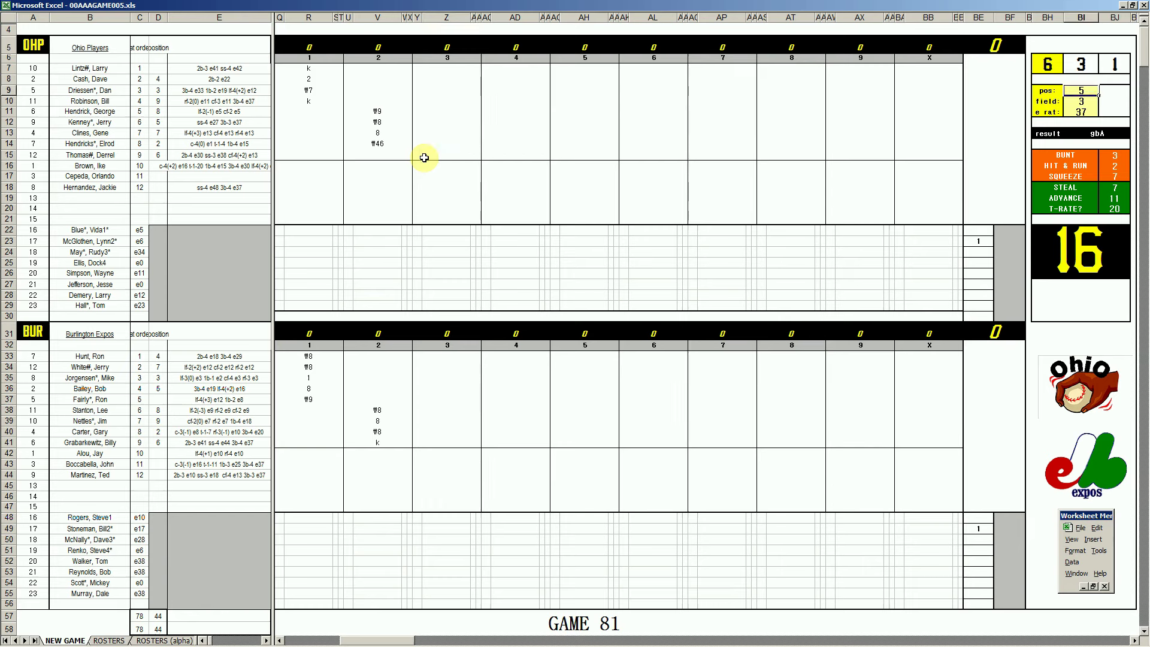
{"action": "key", "text": "ctrl+r"}
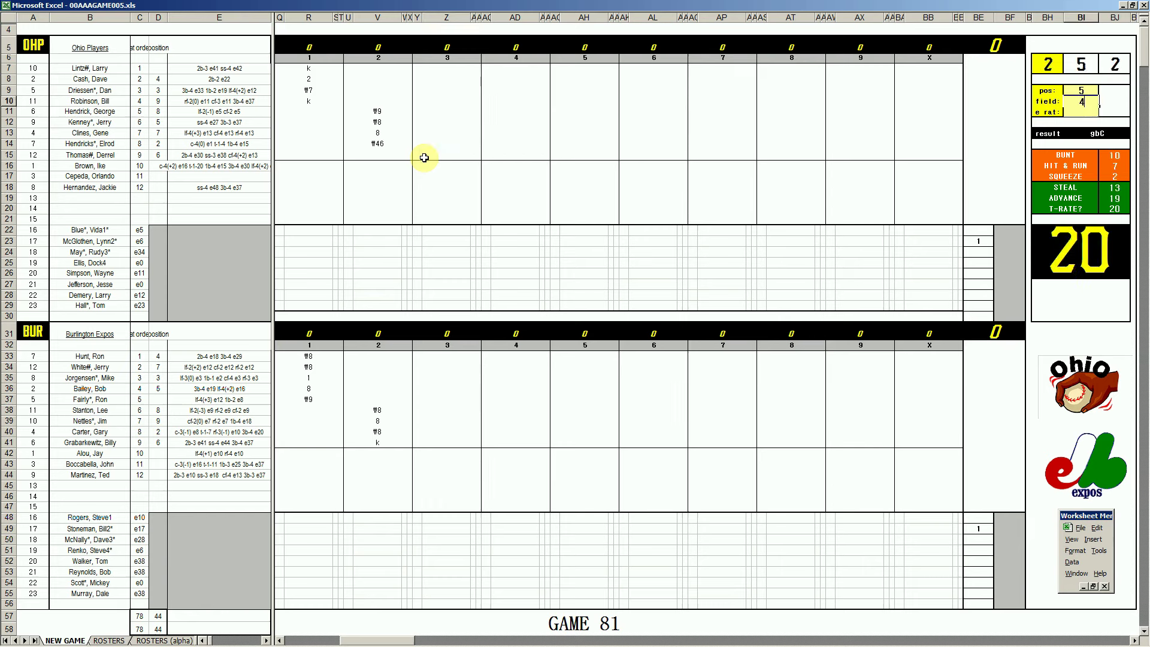
Step: Enter Ohio's third-inning results #53 in Z15 and #333 in Z7
{"action": "left_click", "coordinate": [436, 153]}
{"action": "type", "text": "#53"}
{"action": "key", "text": "Return"}
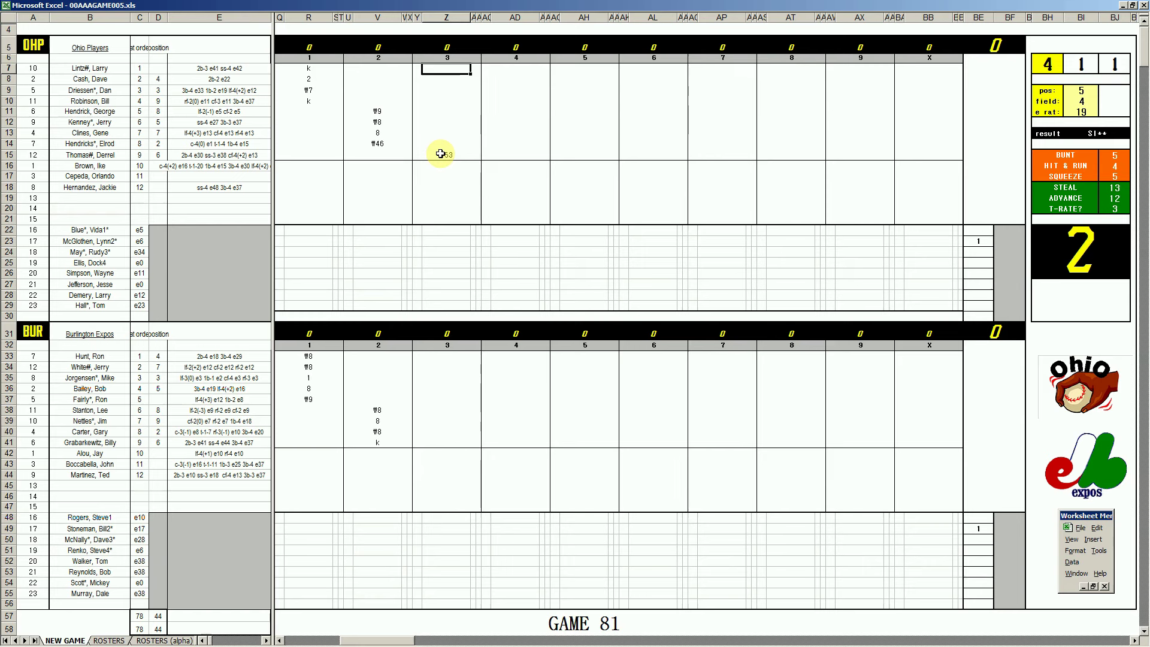
{"action": "type", "text": "#333"}
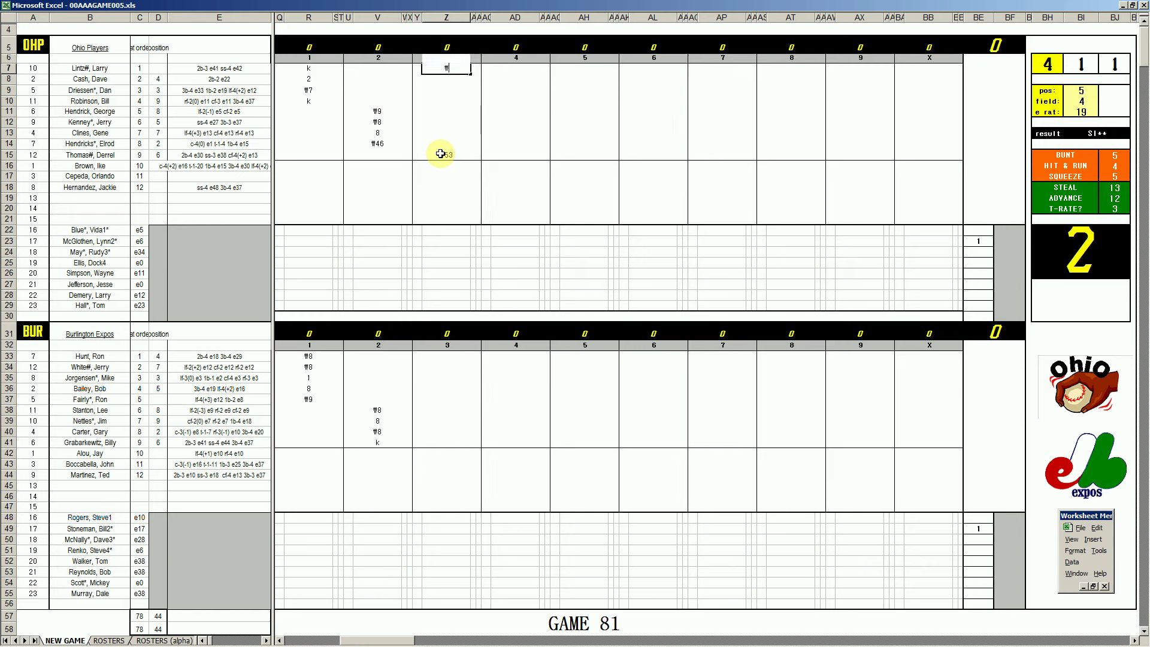
{"action": "key", "text": "Return"}
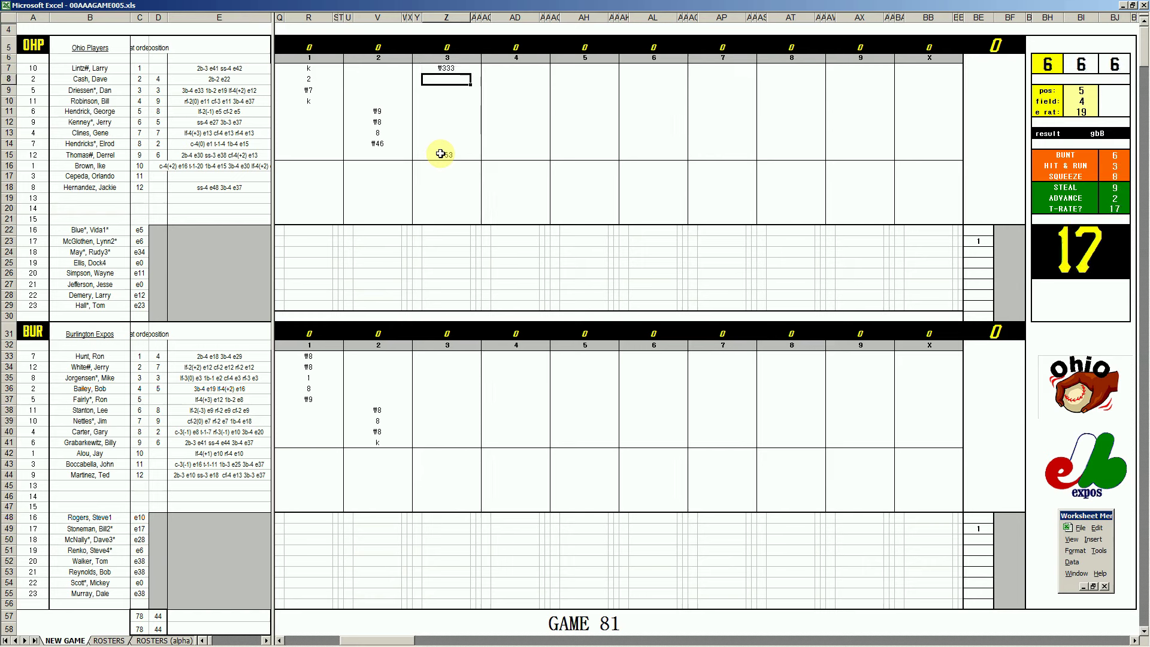
Step: Finish Ohio's third inning with #13 and enter Burlington's first third-inning result
{"action": "type", "text": "#13"}
{"action": "left_click", "coordinate": [445, 356]}
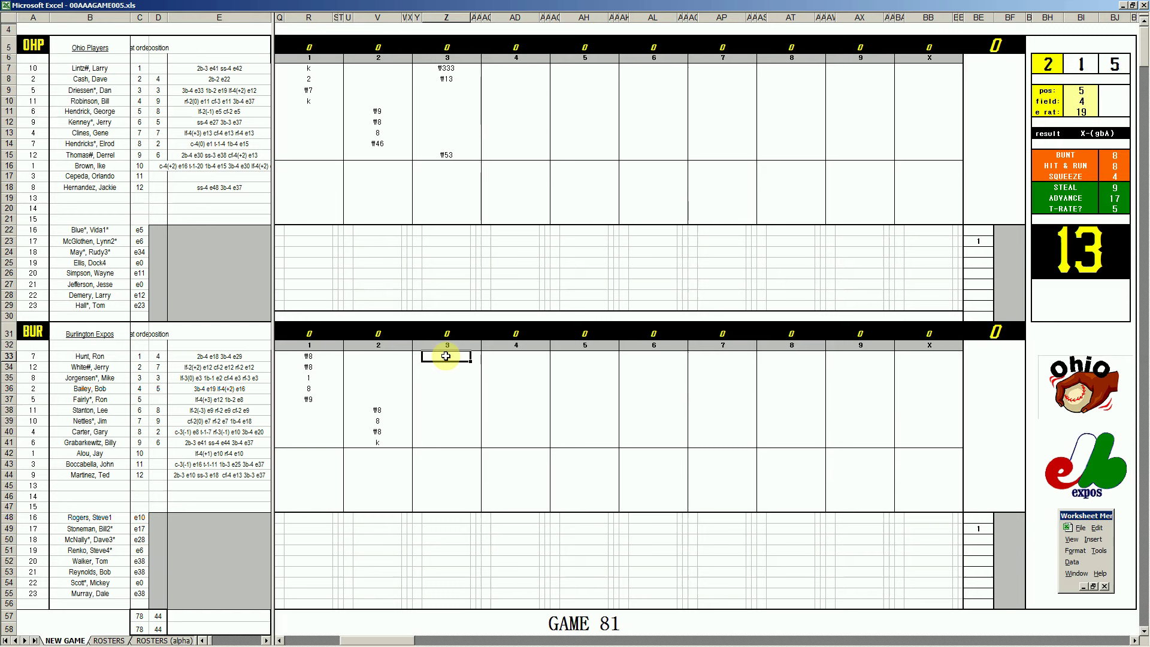
{"action": "type", "text": "#8"}
{"action": "key", "text": "Return"}
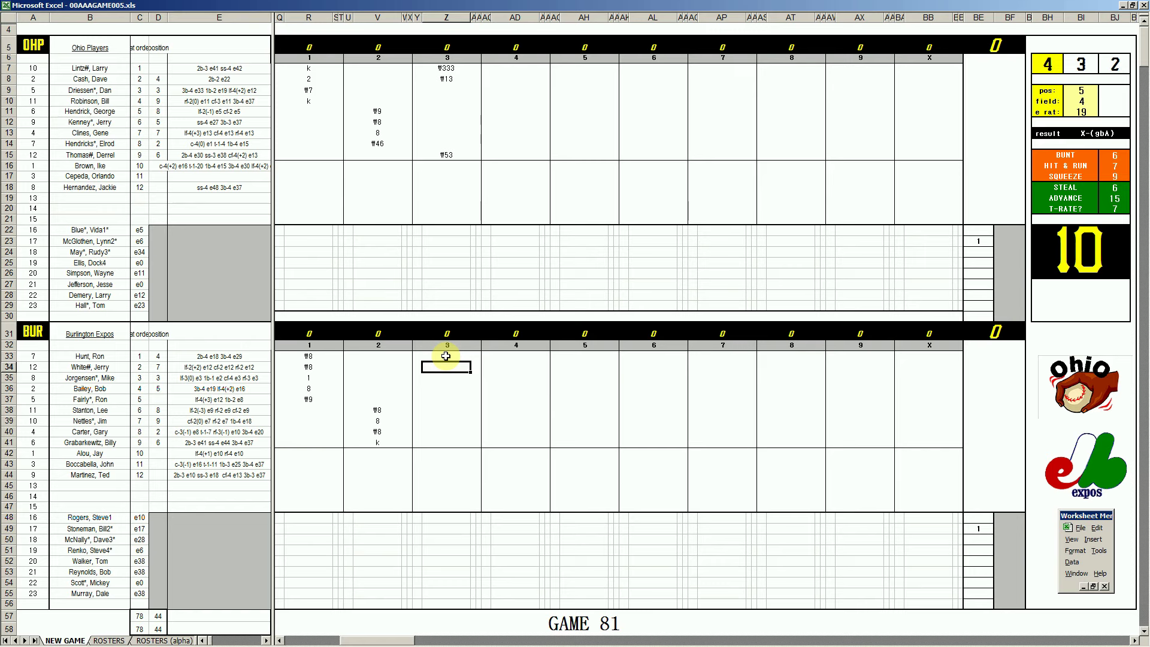
{"action": "left_click", "coordinate": [445, 356]}
{"action": "key", "text": "Right"}
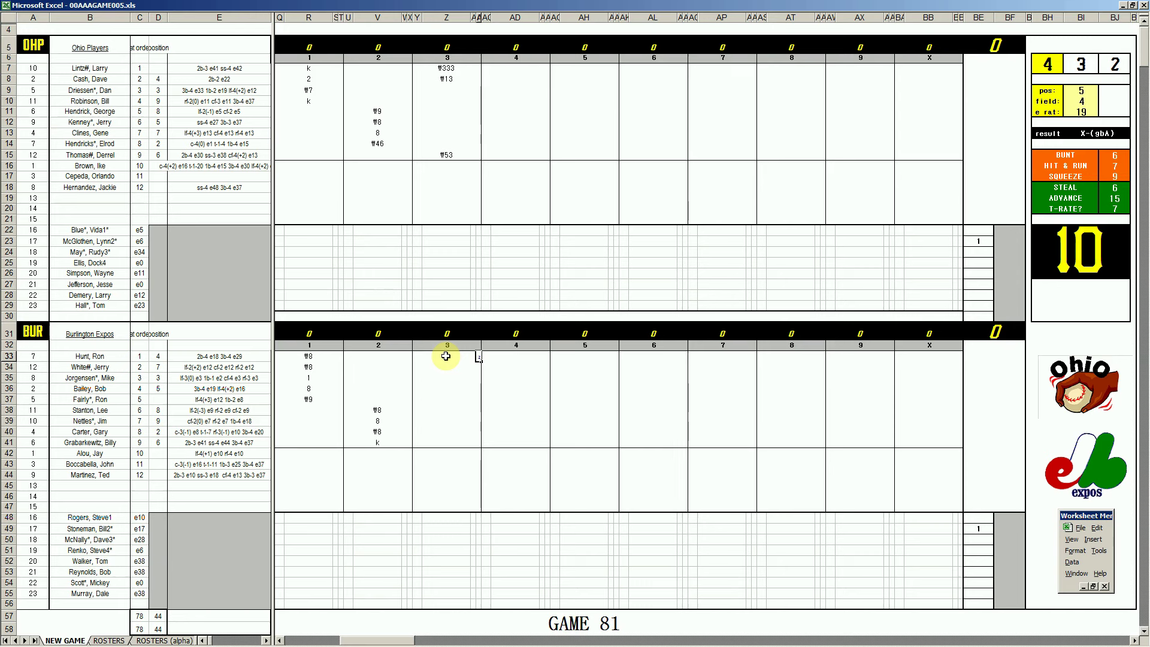
{"action": "key", "text": "Return"}
{"action": "key", "text": "Left"}
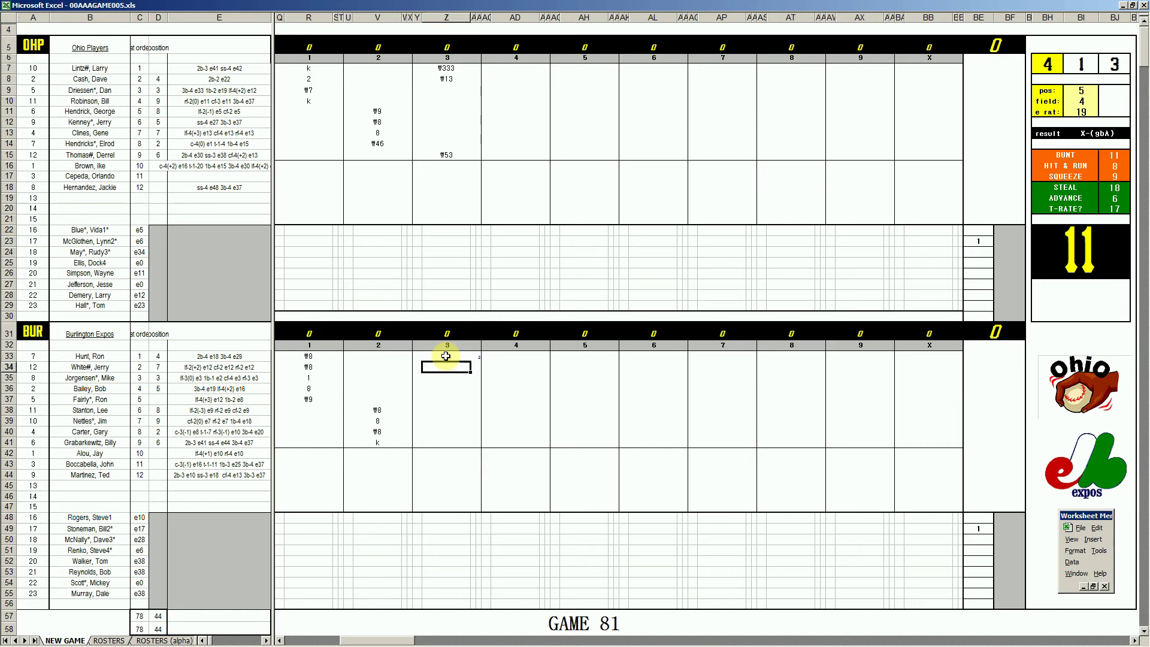
Step: Set field to 3 and e rat to 37 in the dice panel
{"action": "key", "text": "ctrl+e"}
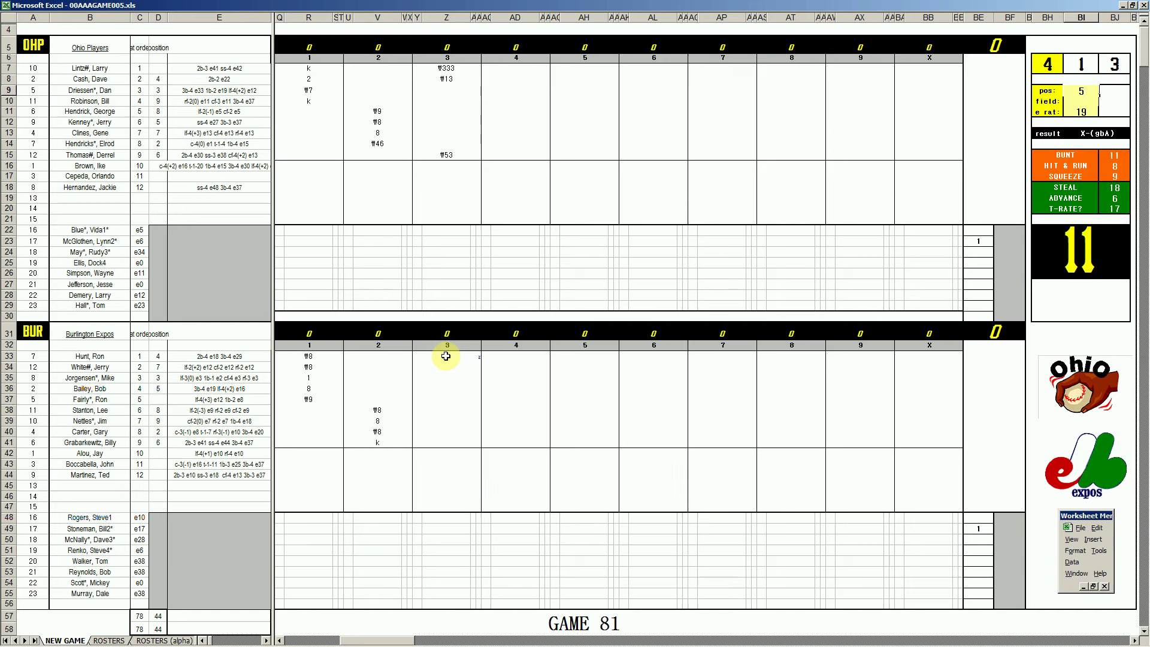
{"action": "type", "text": "3"}
{"action": "key", "text": "Return"}
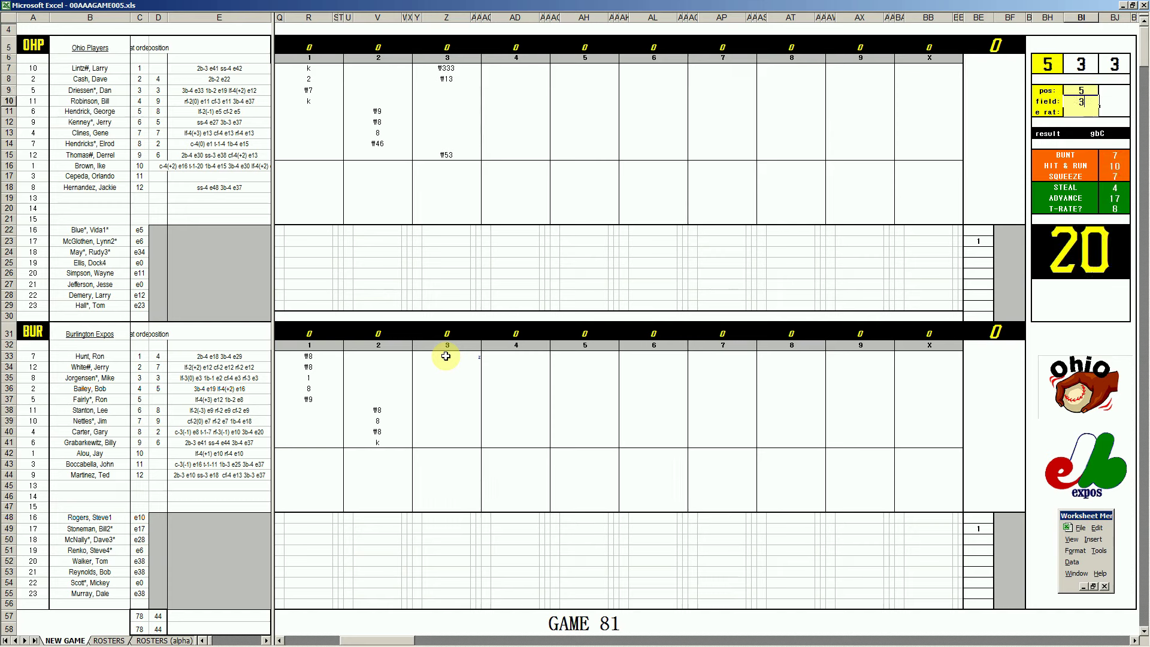
{"action": "type", "text": "37"}
{"action": "key", "text": "Return"}
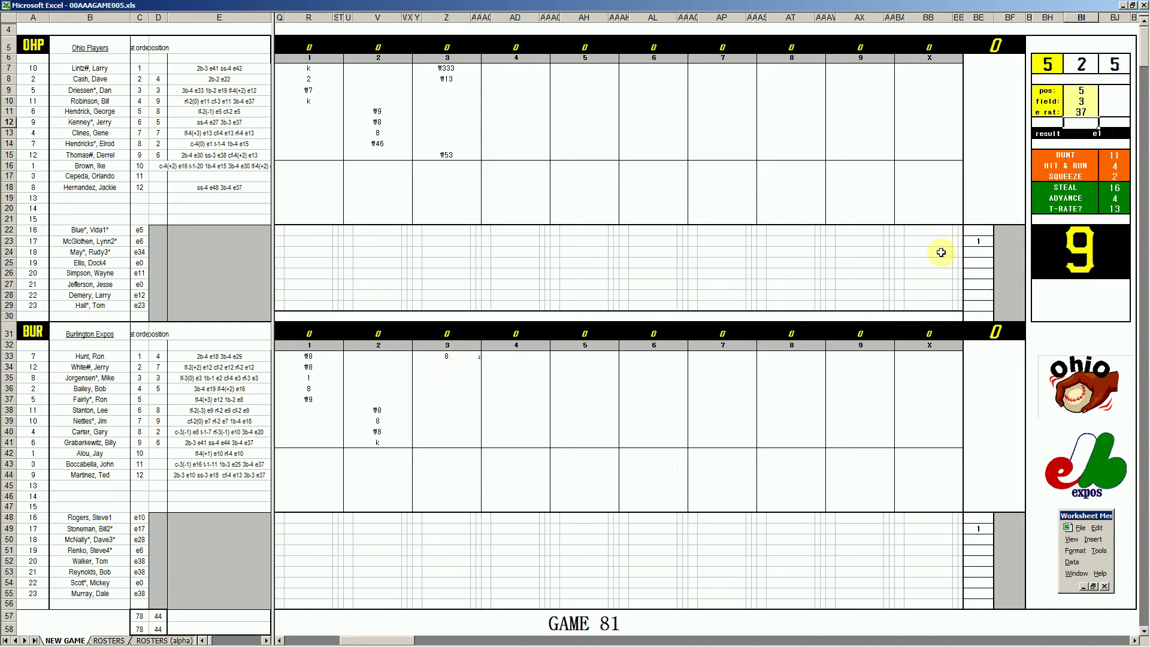
Step: Record e5 in Z34 and 8 in Z35 for Burlington's next two batters
{"action": "left_click", "coordinate": [451, 371]}
{"action": "type", "text": "e5"}
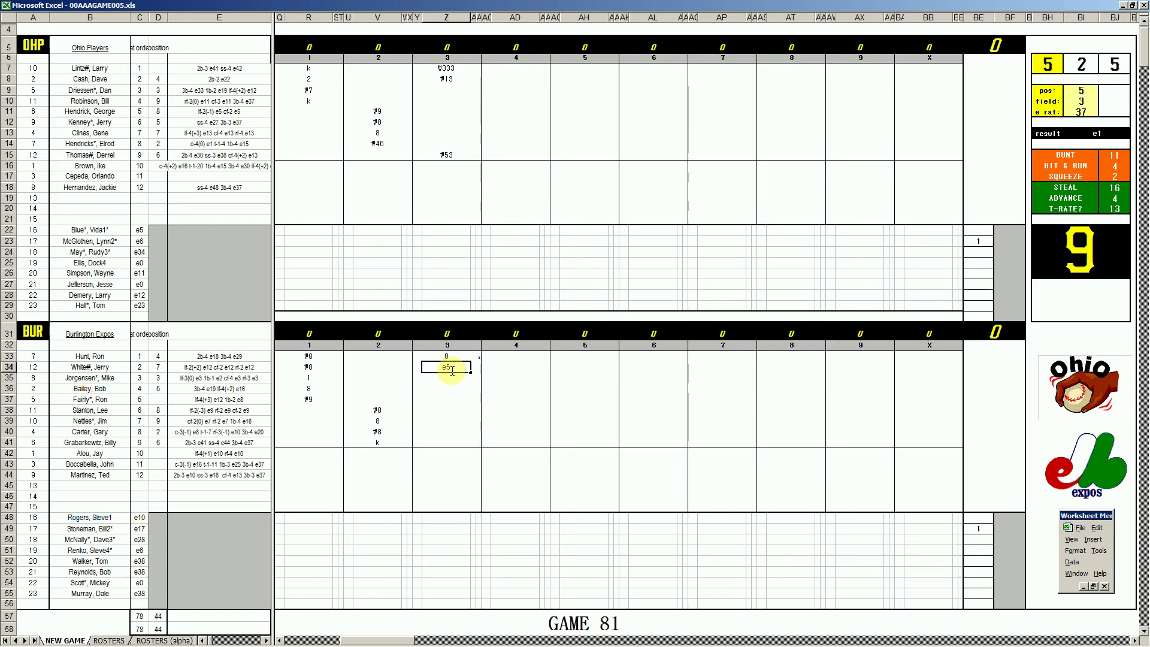
{"action": "key", "text": "Return"}
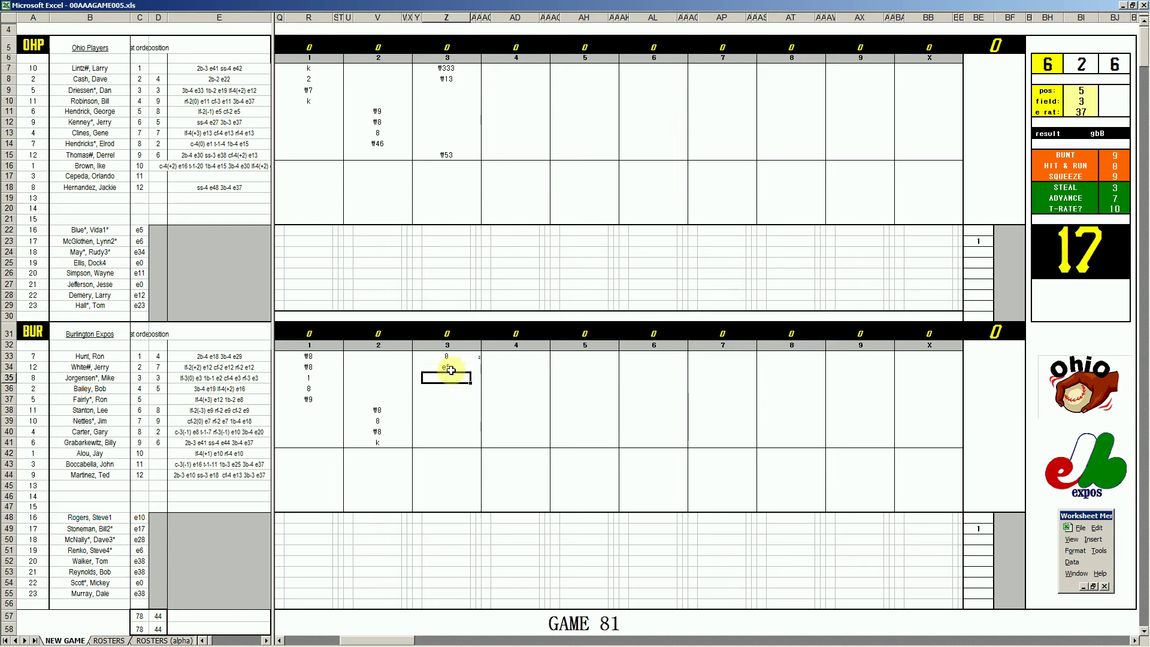
{"action": "type", "text": "8"}
{"action": "key", "text": "Return"}
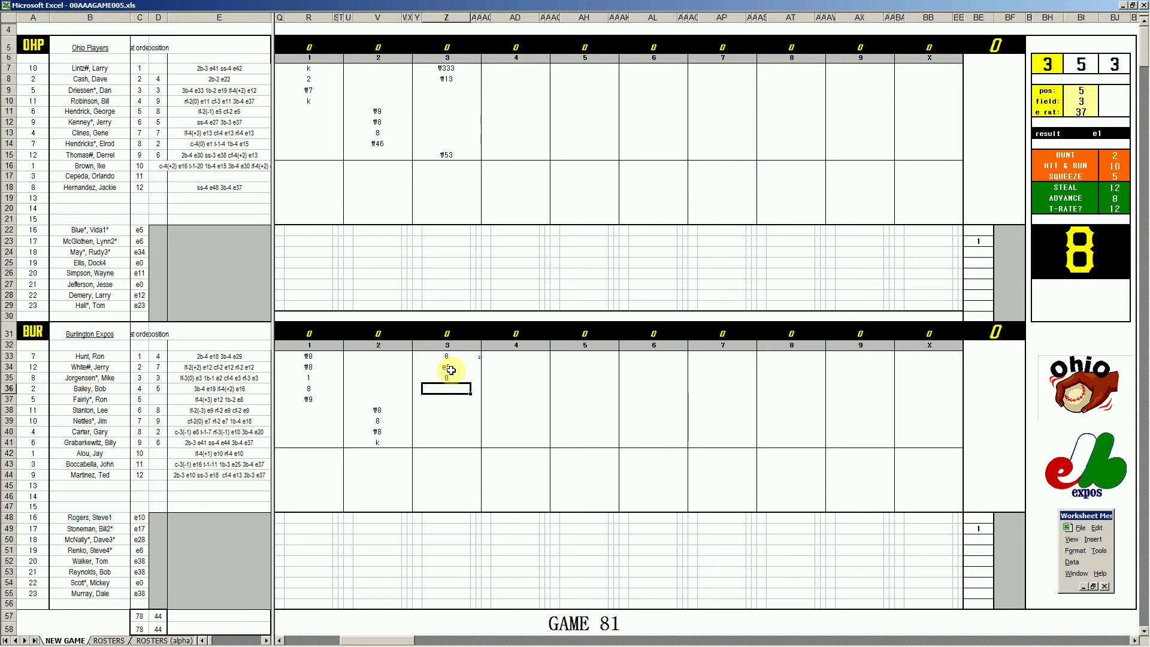
Step: Record 1, k and k for Burlington's next three third-inning batters
{"action": "type", "text": "1"}
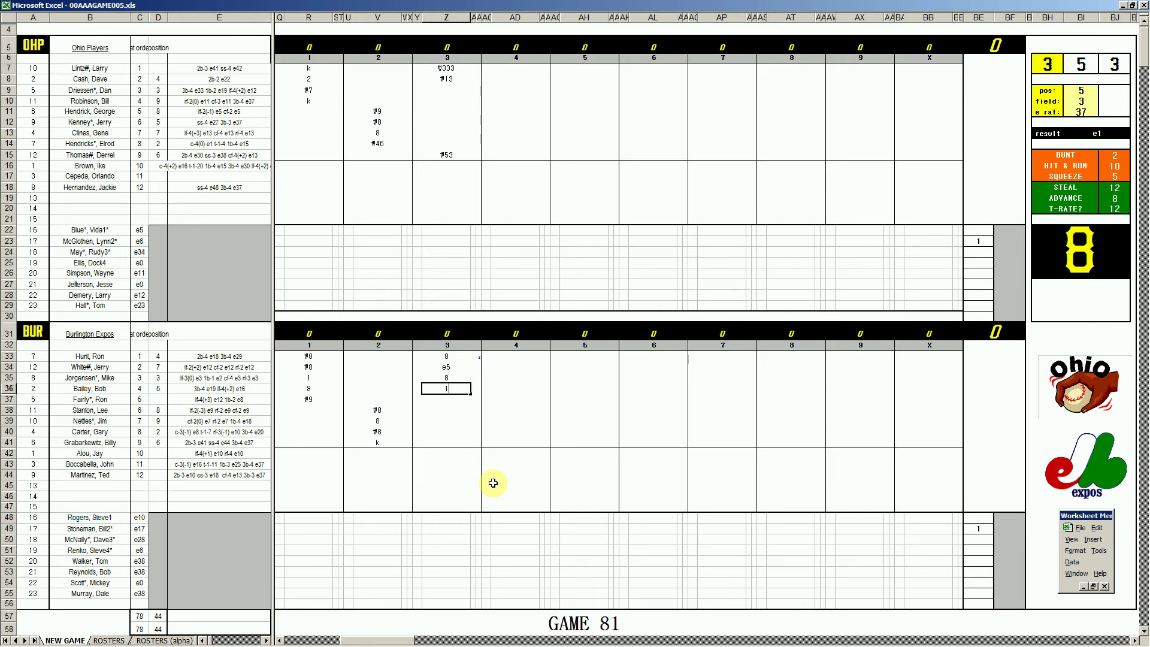
{"action": "key", "text": "Left"}
{"action": "key", "text": "Up"}
{"action": "key", "text": "Up"}
{"action": "key", "text": "Up"}
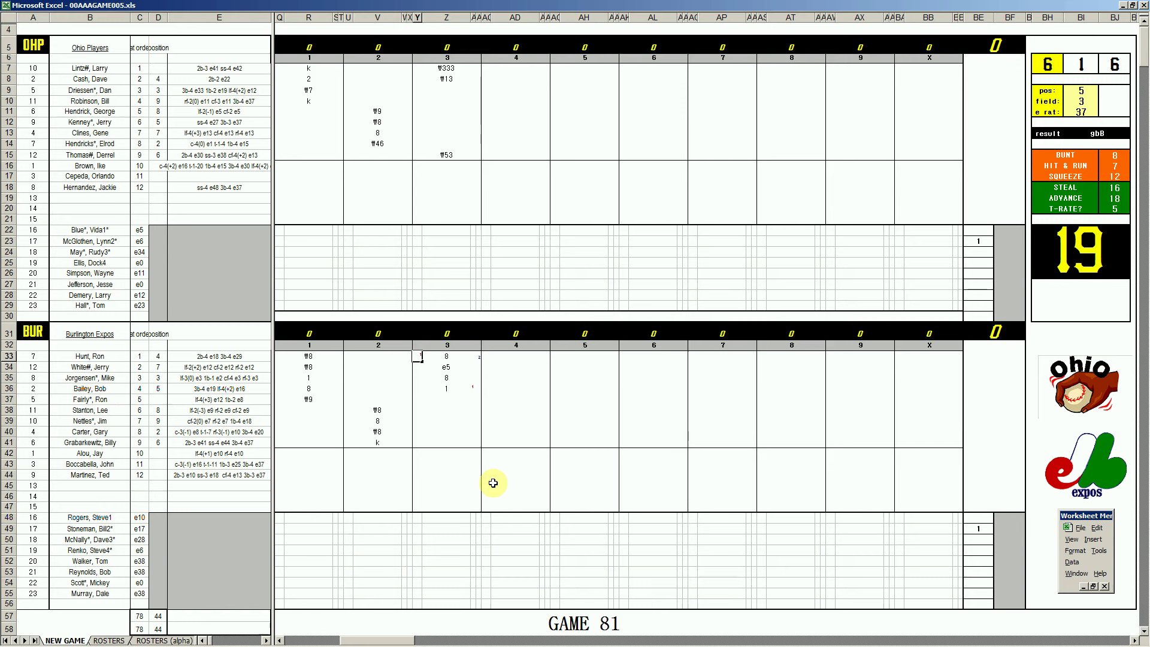
{"action": "key", "text": "Right"}
{"action": "key", "text": "Down"}
{"action": "key", "text": "Down"}
{"action": "key", "text": "Down"}
{"action": "key", "text": "Down"}
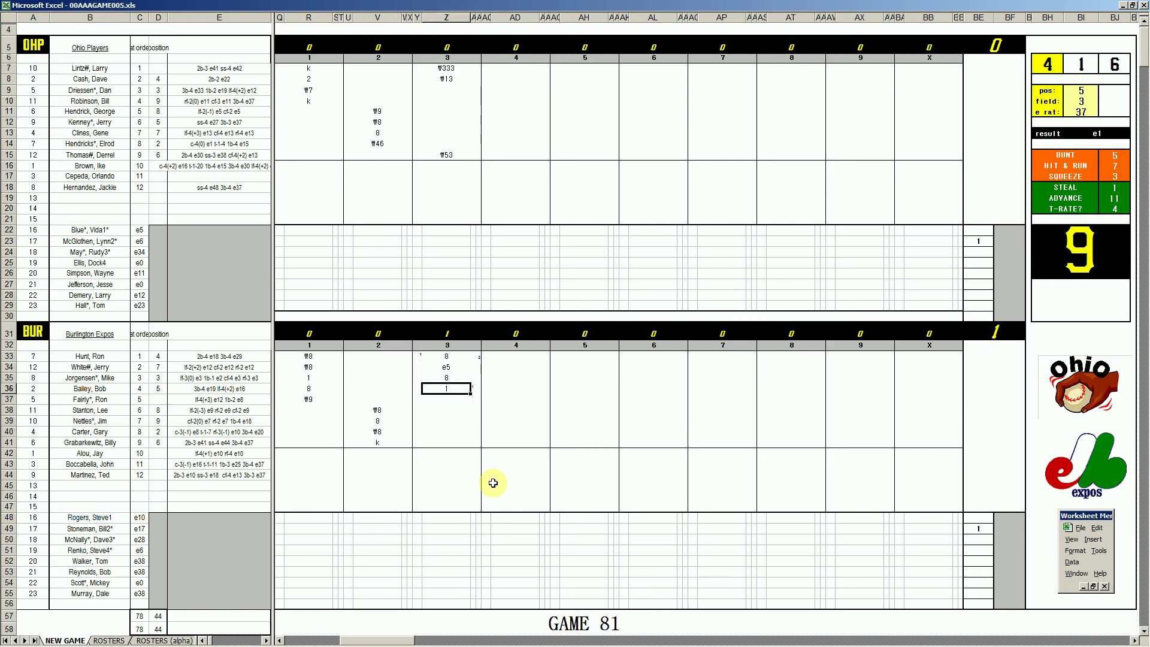
{"action": "type", "text": "k"}
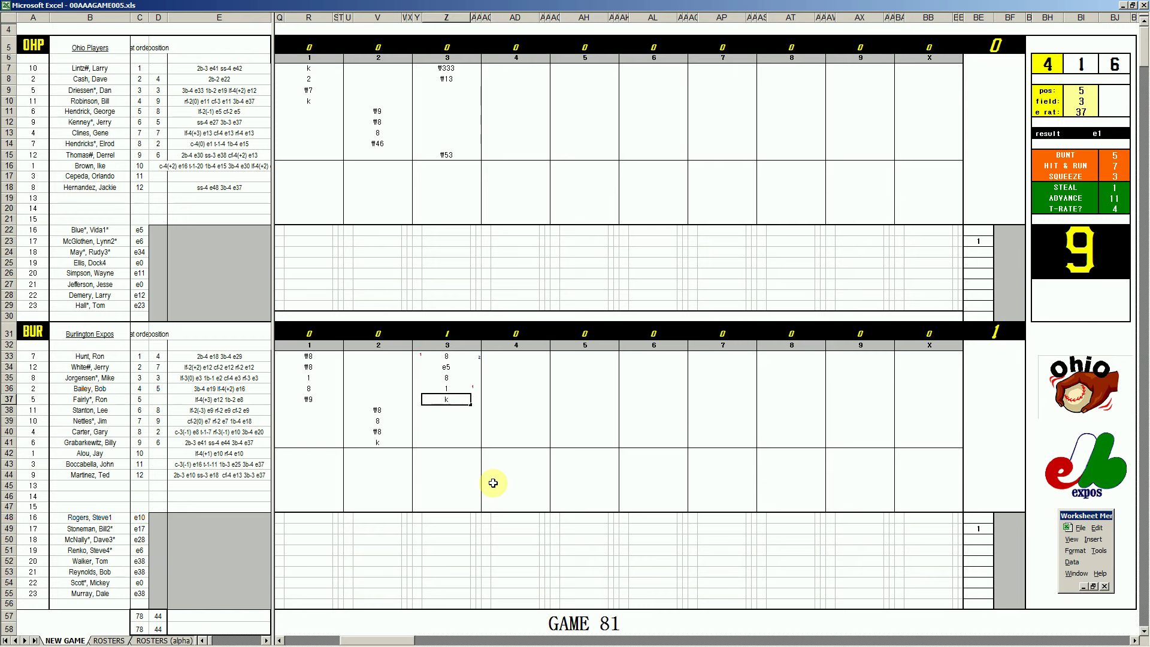
{"action": "key", "text": "Return"}
{"action": "type", "text": "k"}
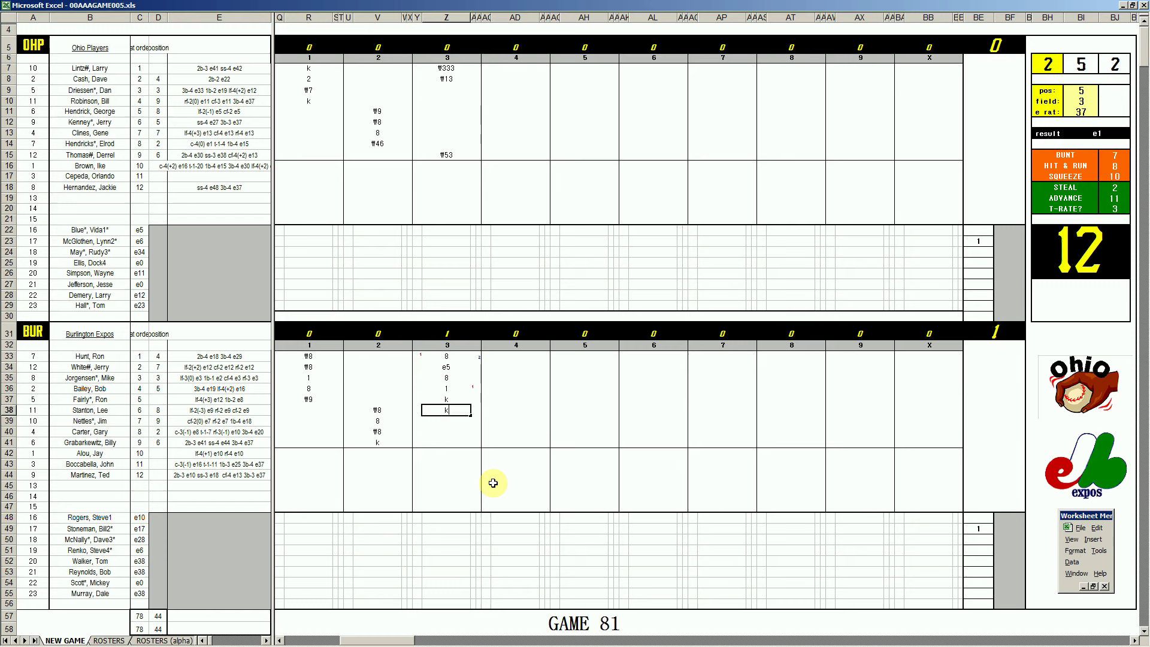
{"action": "key", "text": "Return"}
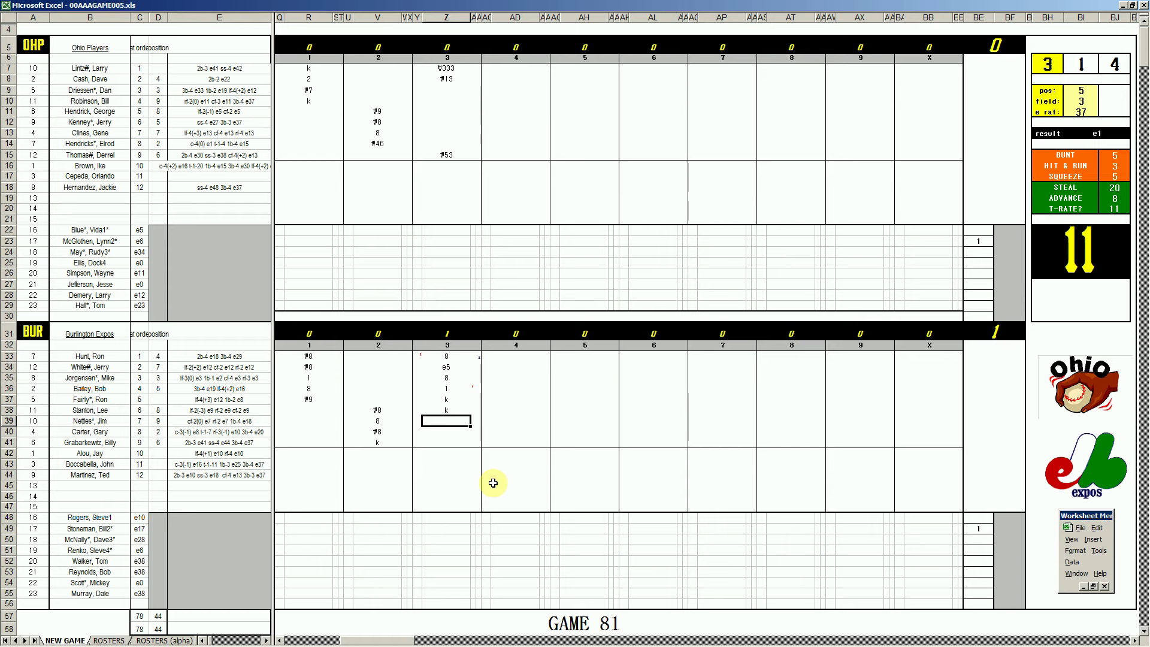
Step: Add runner marks with Ctrl+R to raise the inning score, then enter #8 for the row 40 batter
{"action": "key", "text": "ctrl+r"}
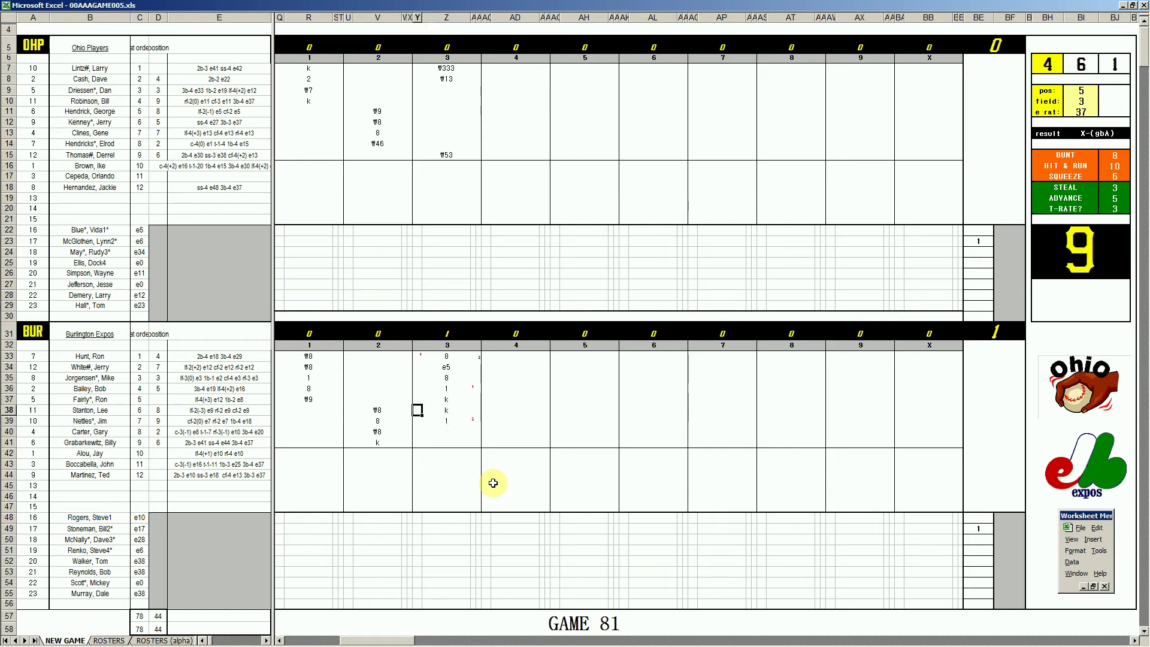
{"action": "key", "text": "ctrl+r"}
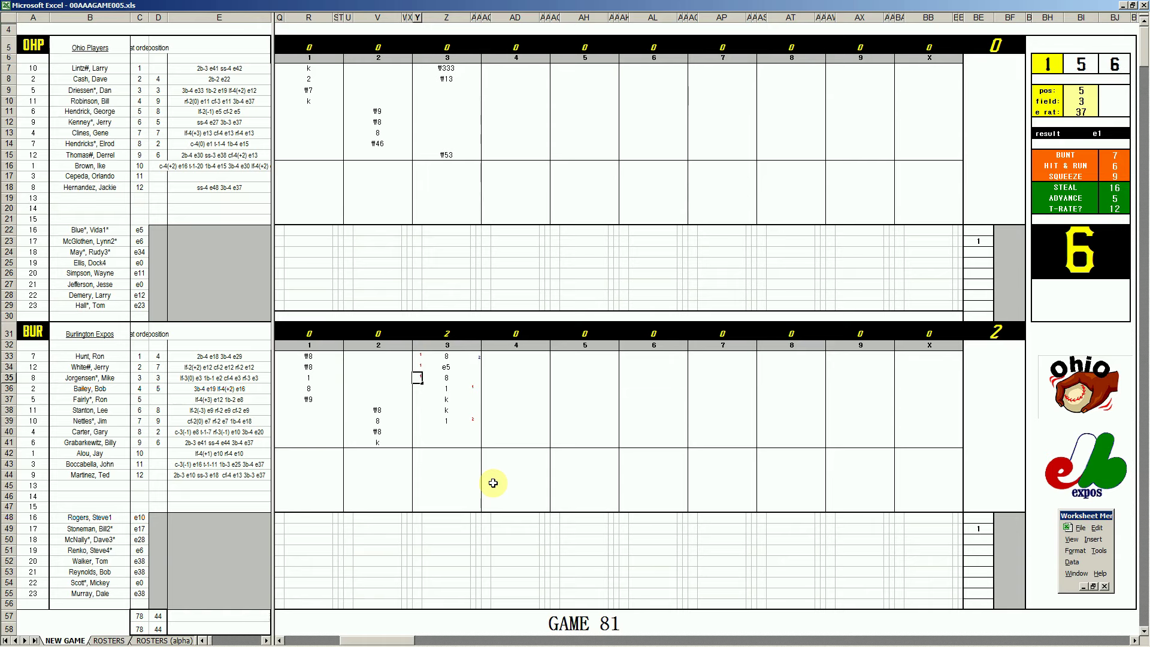
{"action": "left_click", "coordinate": [454, 433]}
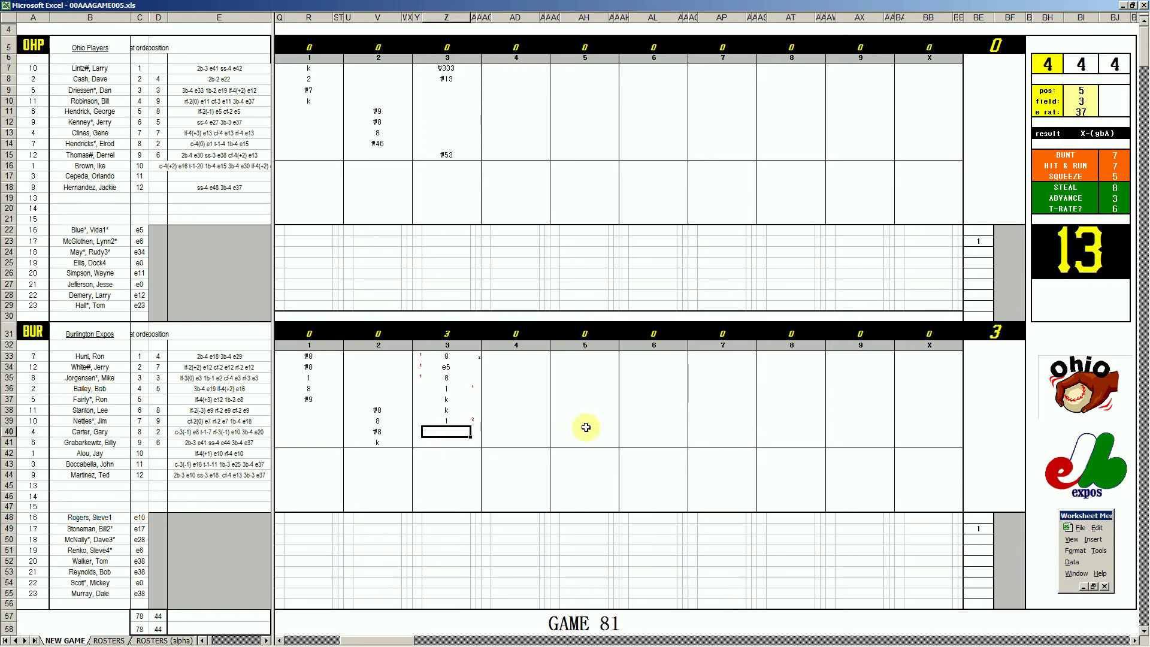
{"action": "type", "text": "#8"}
Step: Enter #13, k and 1 in AD9–AD11 for Ohio's fourth-inning batters
{"action": "left_click", "coordinate": [503, 88]}
{"action": "type", "text": "#13"}
{"action": "key", "text": "Return"}
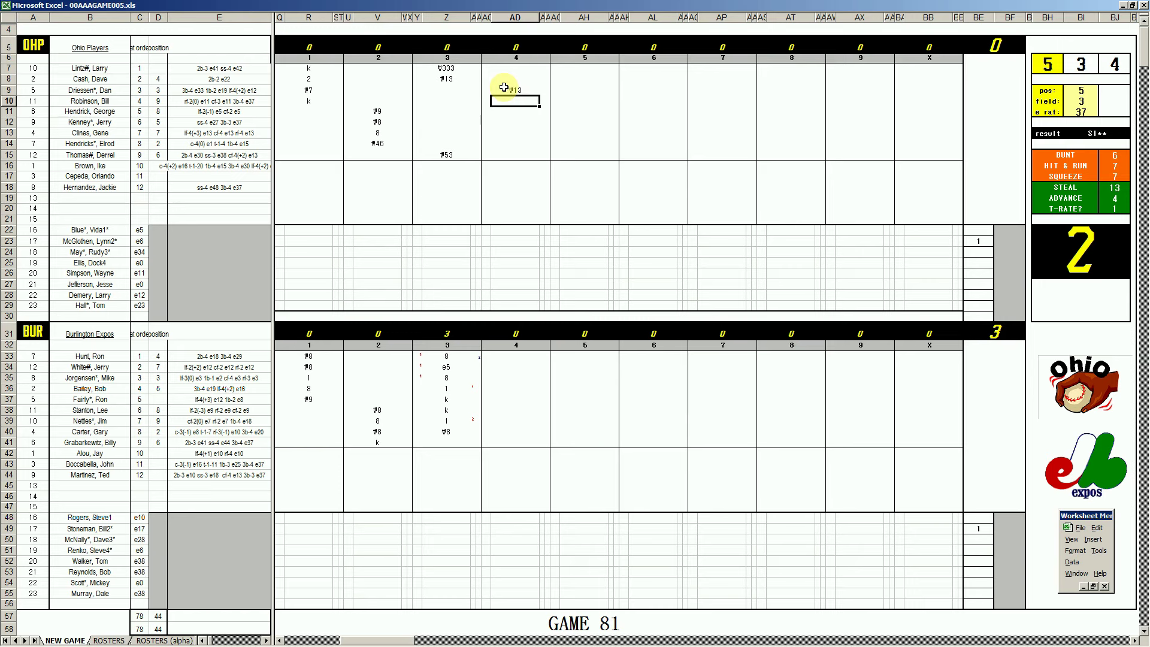
{"action": "type", "text": "k"}
{"action": "key", "text": "Return"}
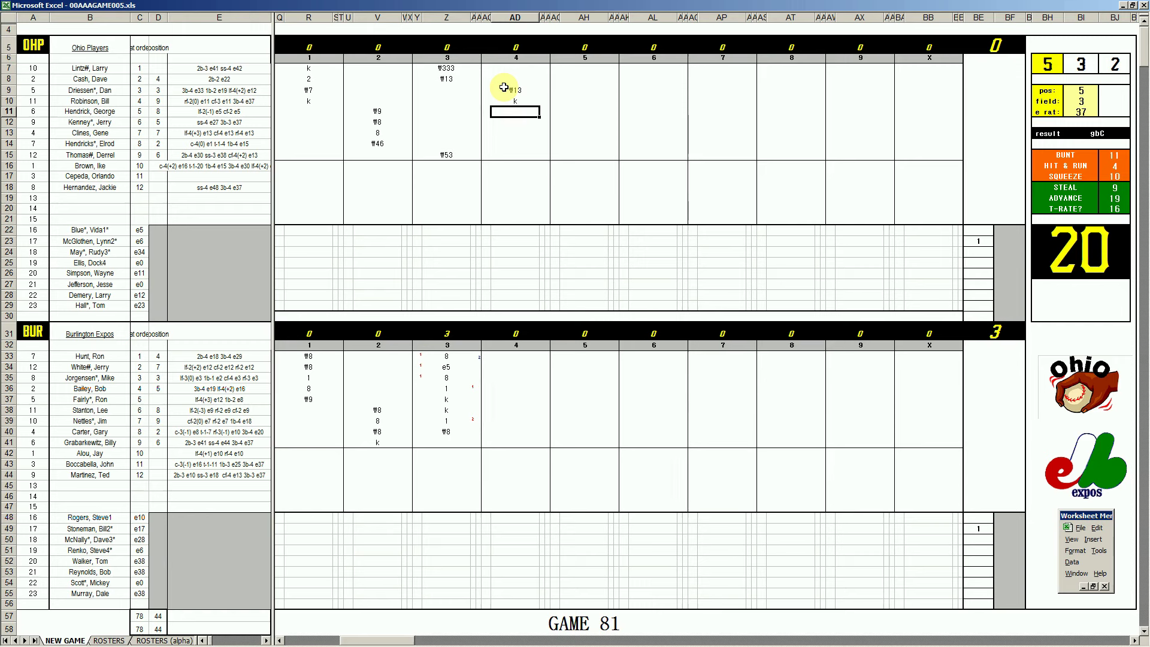
{"action": "type", "text": "1"}
{"action": "key", "text": "Return"}
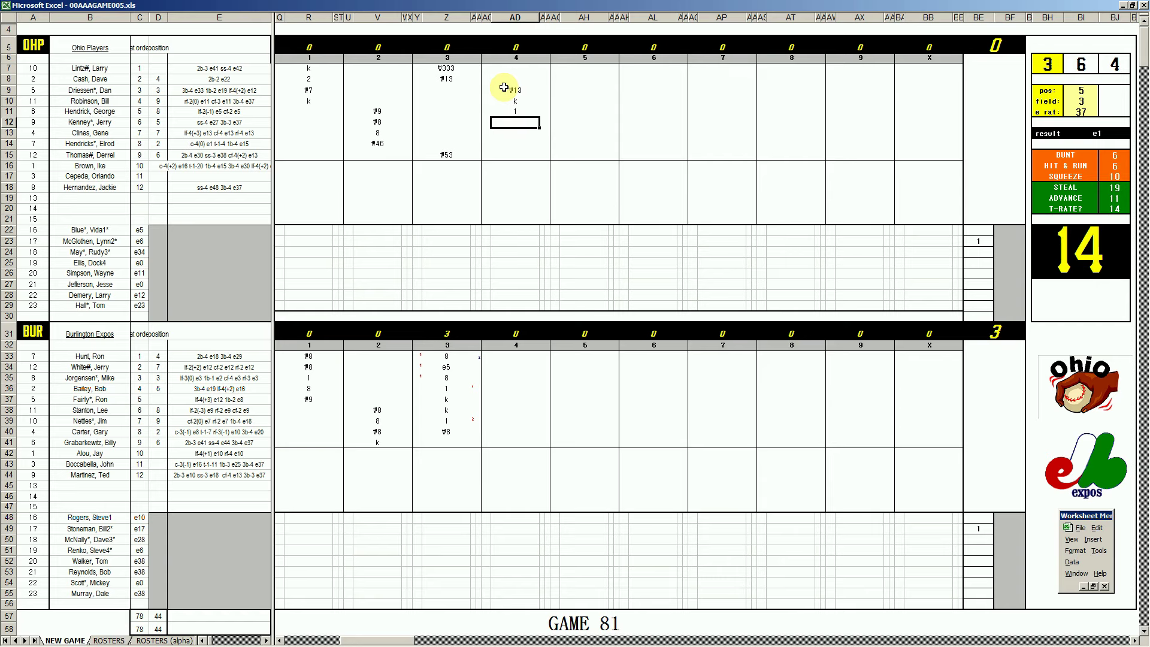
Step: Close Ohio's fourth with #9, set the dice panel pos to 3, and enter \33 in AD41
{"action": "type", "text": "#9"}
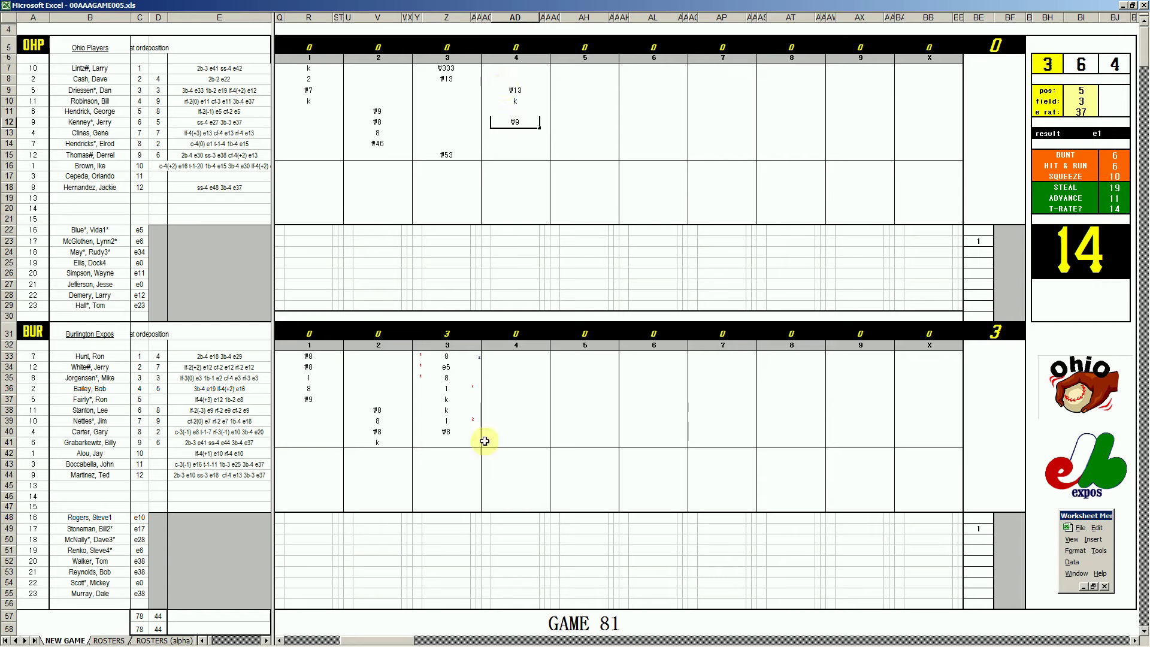
{"action": "left_click", "coordinate": [505, 442]}
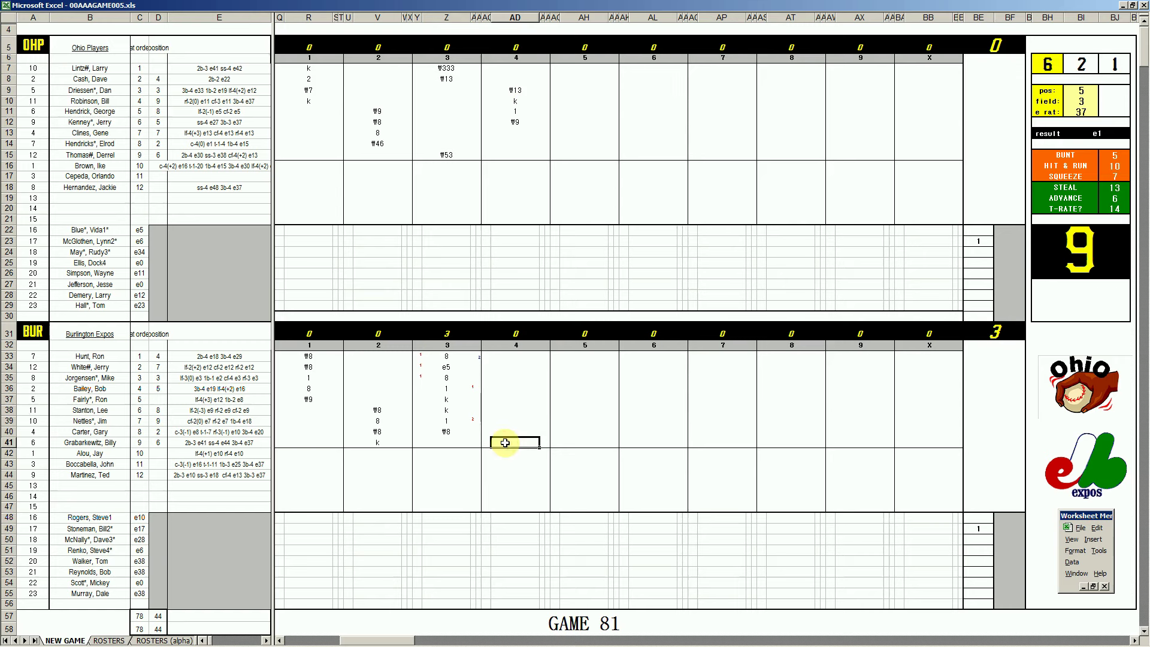
{"action": "key", "text": "Tab"}
{"action": "type", "text": "3"}
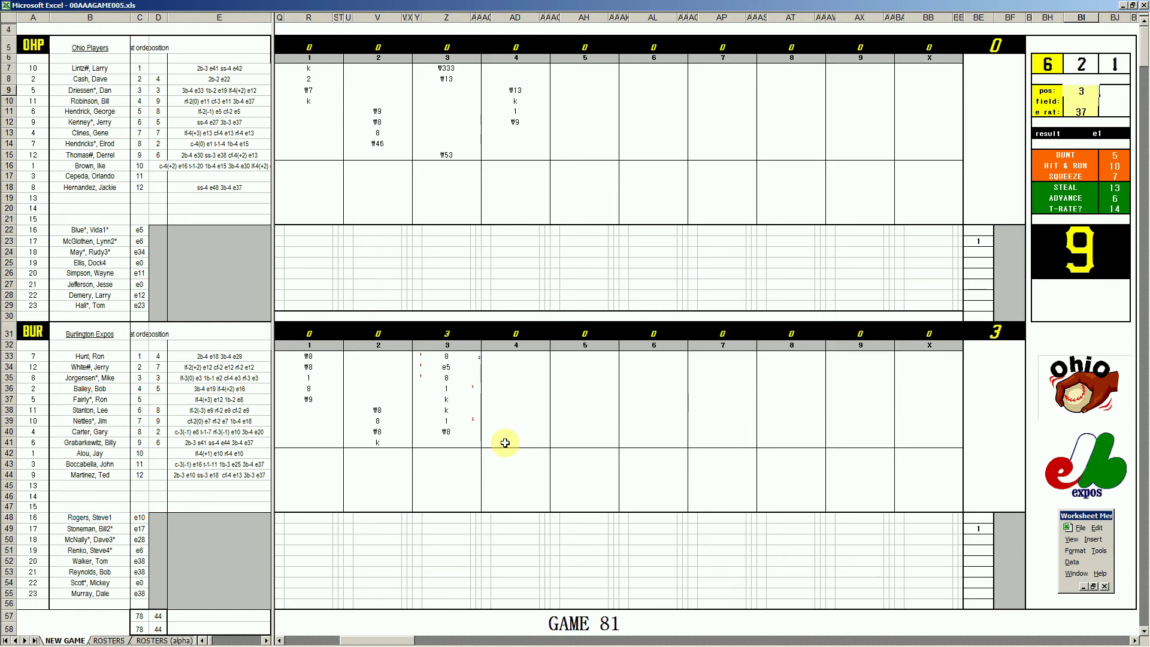
{"action": "key", "text": "Return"}
{"action": "key", "text": "Return"}
{"action": "key", "text": "Return"}
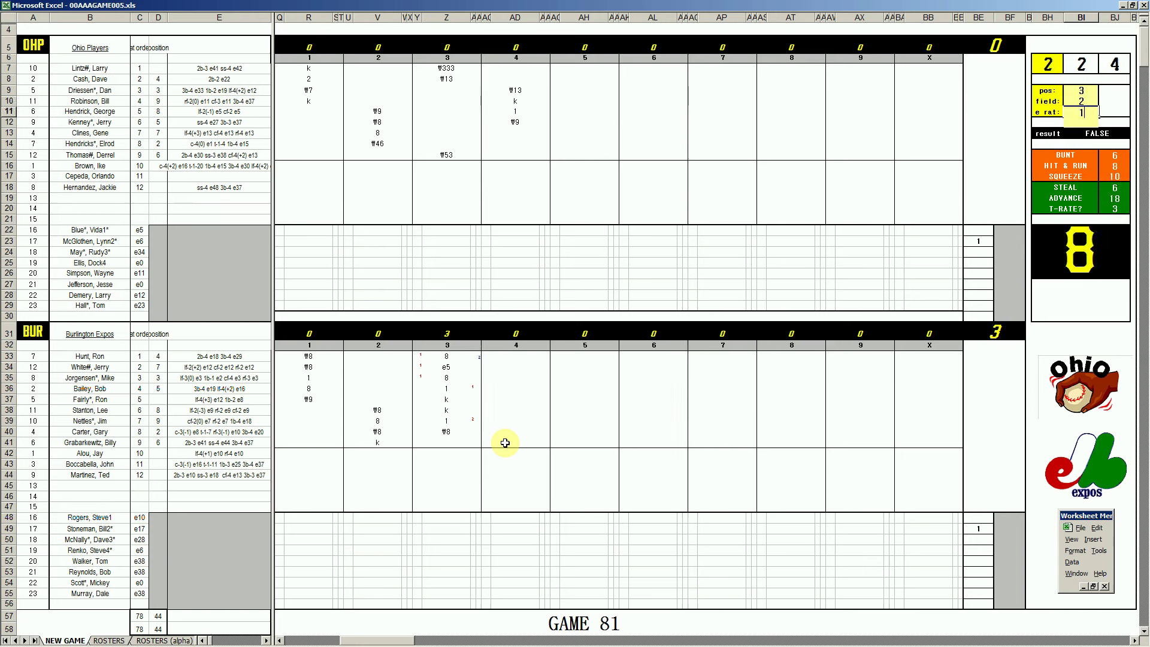
{"action": "left_click", "coordinate": [507, 442]}
{"action": "type", "text": "\\33"}
{"action": "key", "text": "Return"}
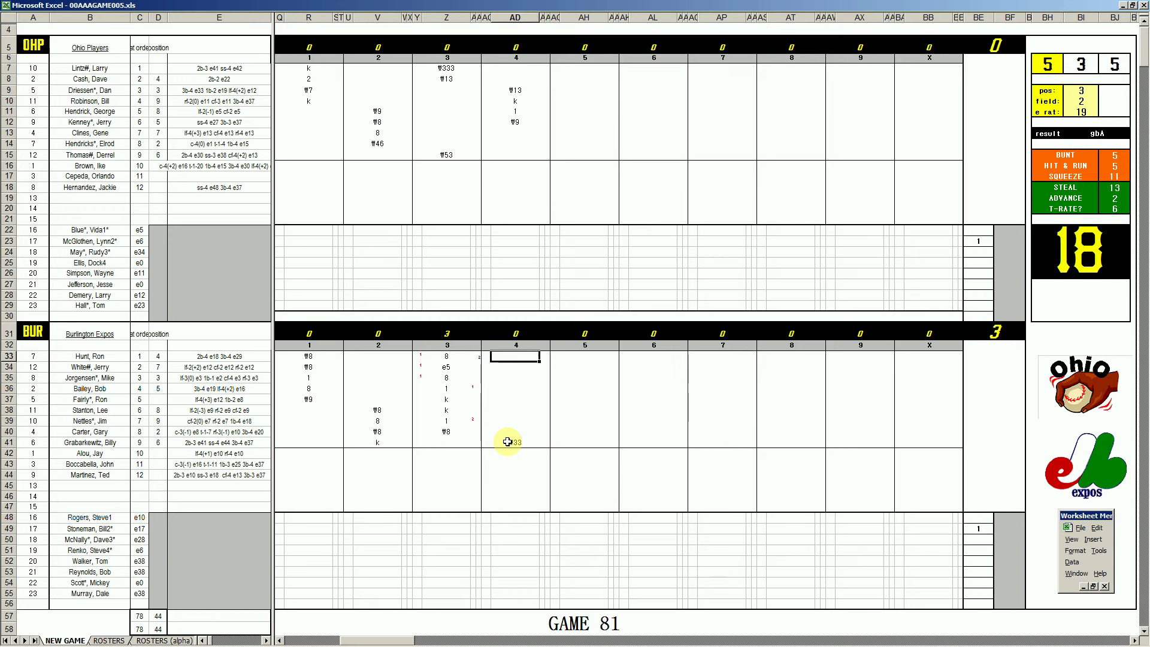
Step: Set the dice panel to pos 4, field 2, then enter #43 and #53 in AD33–AD34
{"action": "key", "text": "Tab"}
{"action": "type", "text": "4"}
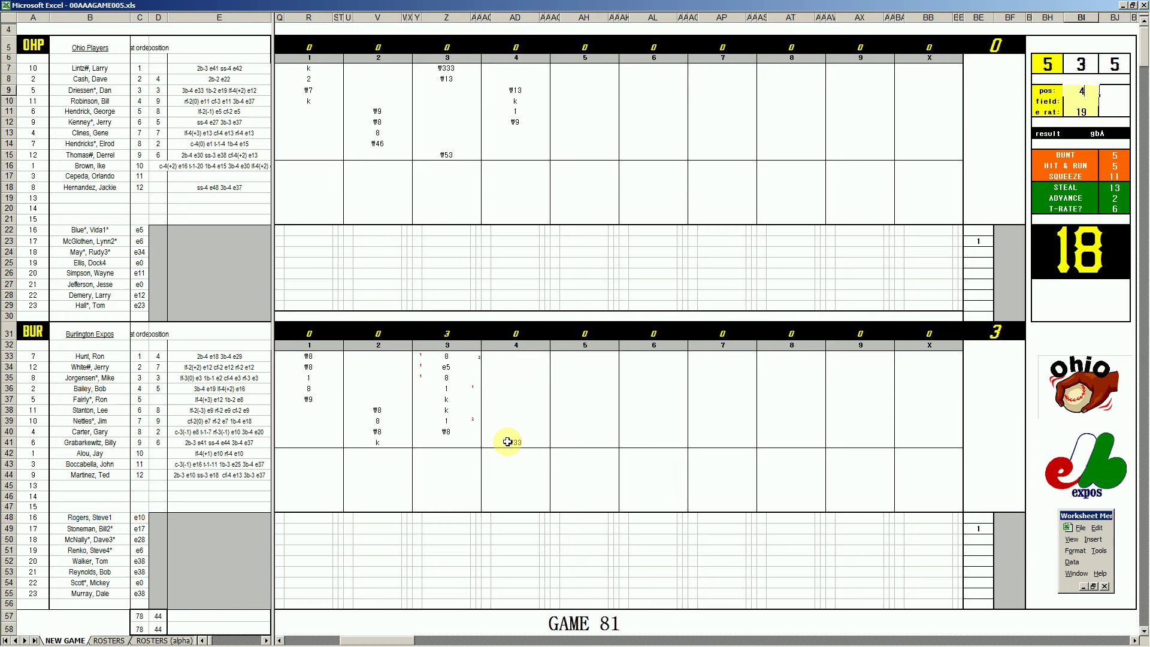
{"action": "key", "text": "Return"}
{"action": "type", "text": "2"}
{"action": "key", "text": "Return"}
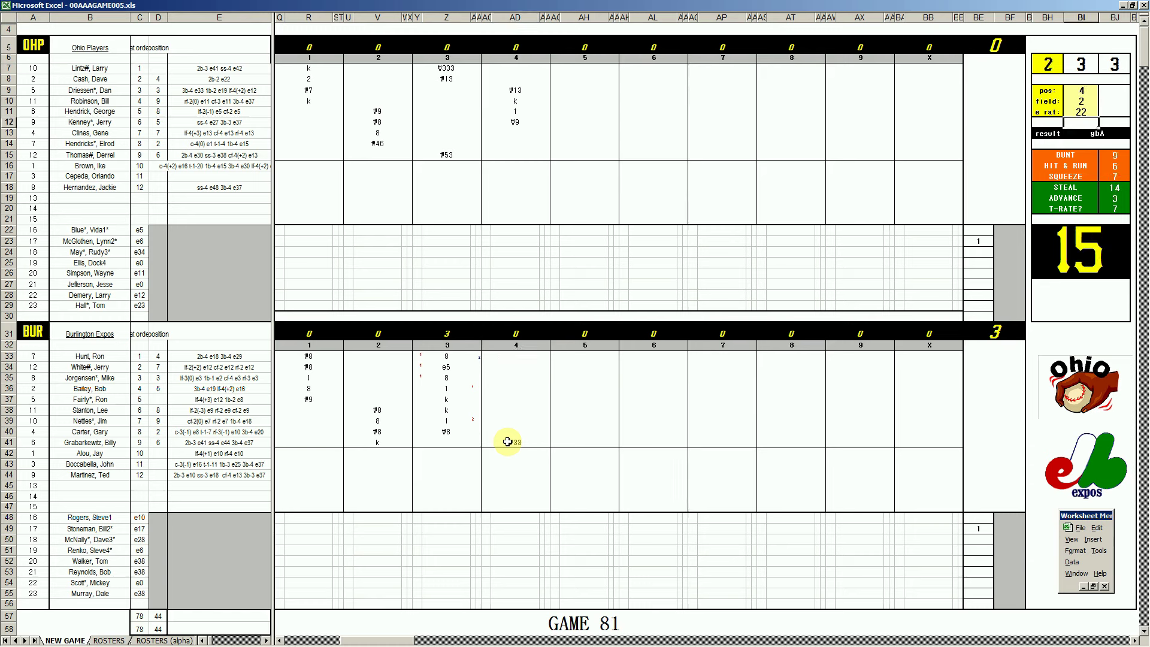
{"action": "left_click", "coordinate": [519, 356]}
{"action": "type", "text": "#4"}
{"action": "key", "text": "Return"}
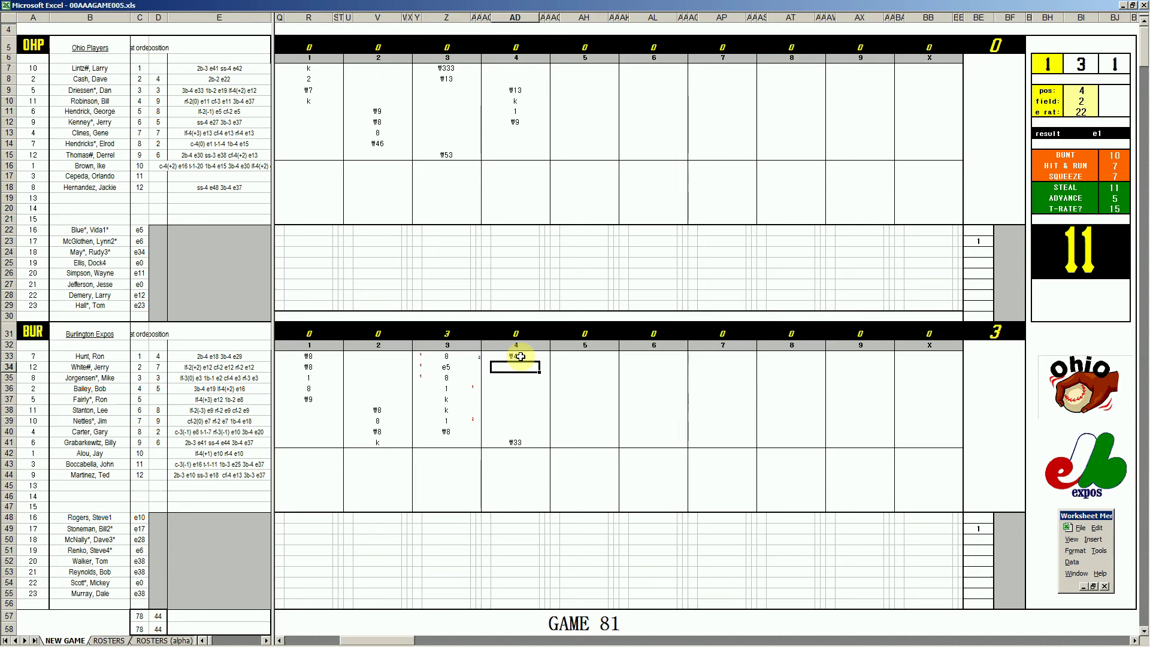
{"action": "type", "text": "#53"}
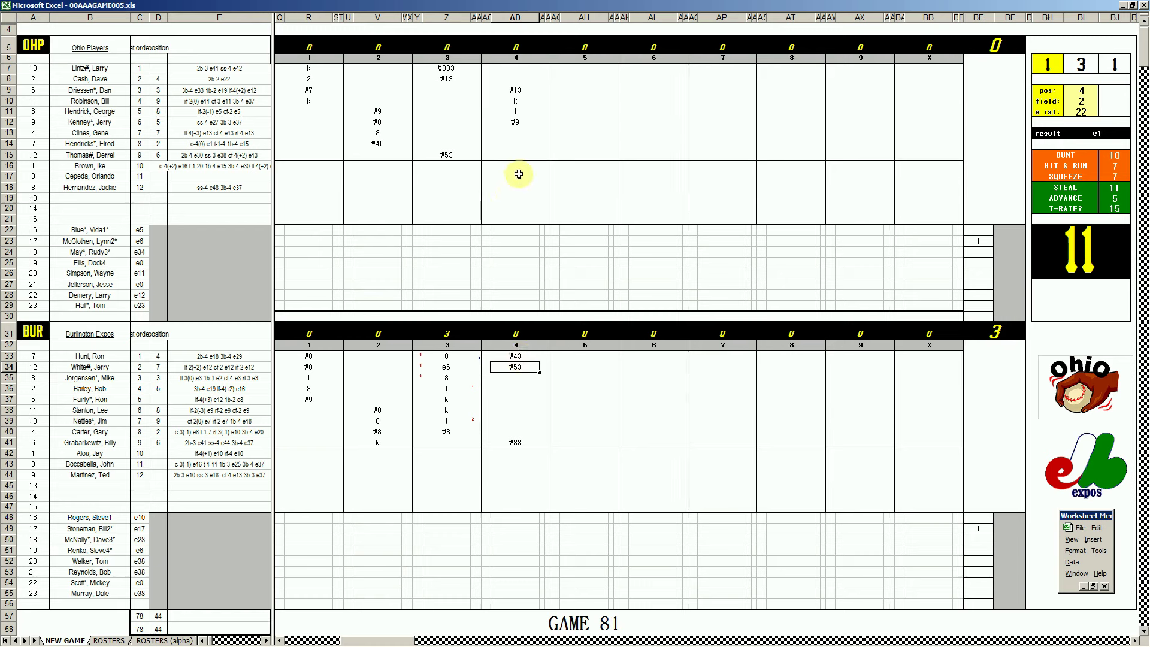
Step: Enter #53 in AH13, then 4, 2 and #9 for Ohio's remaining fifth-inning batters
{"action": "left_click", "coordinate": [567, 133]}
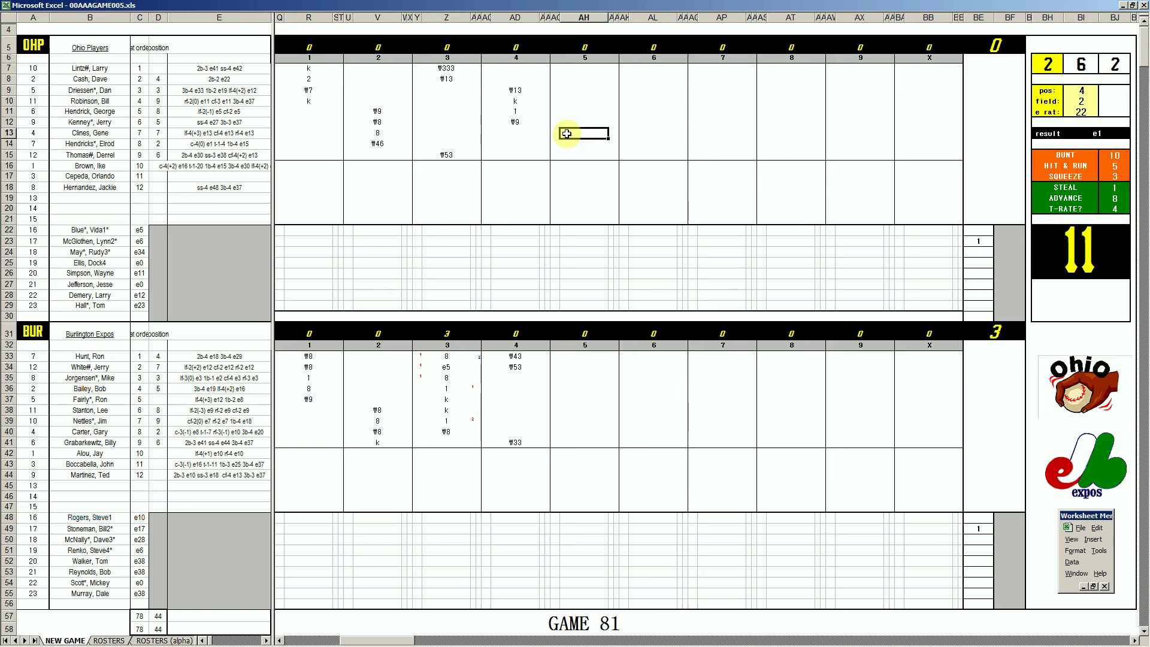
{"action": "type", "text": "#53"}
{"action": "key", "text": "Return"}
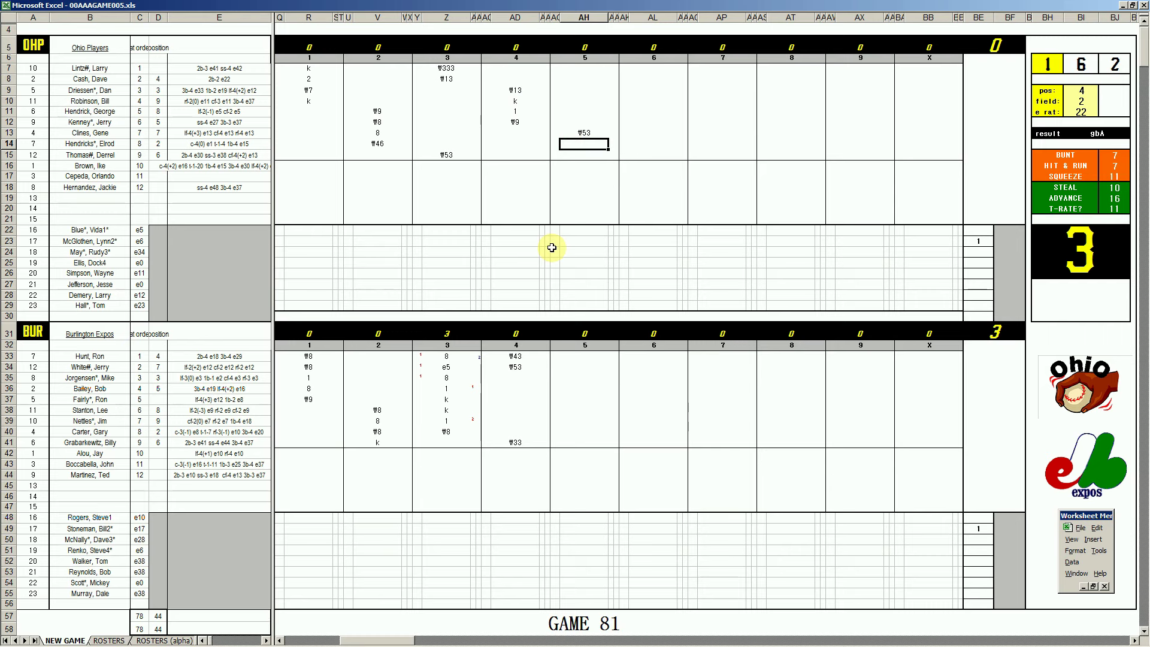
{"action": "type", "text": "4"}
{"action": "key", "text": "Return"}
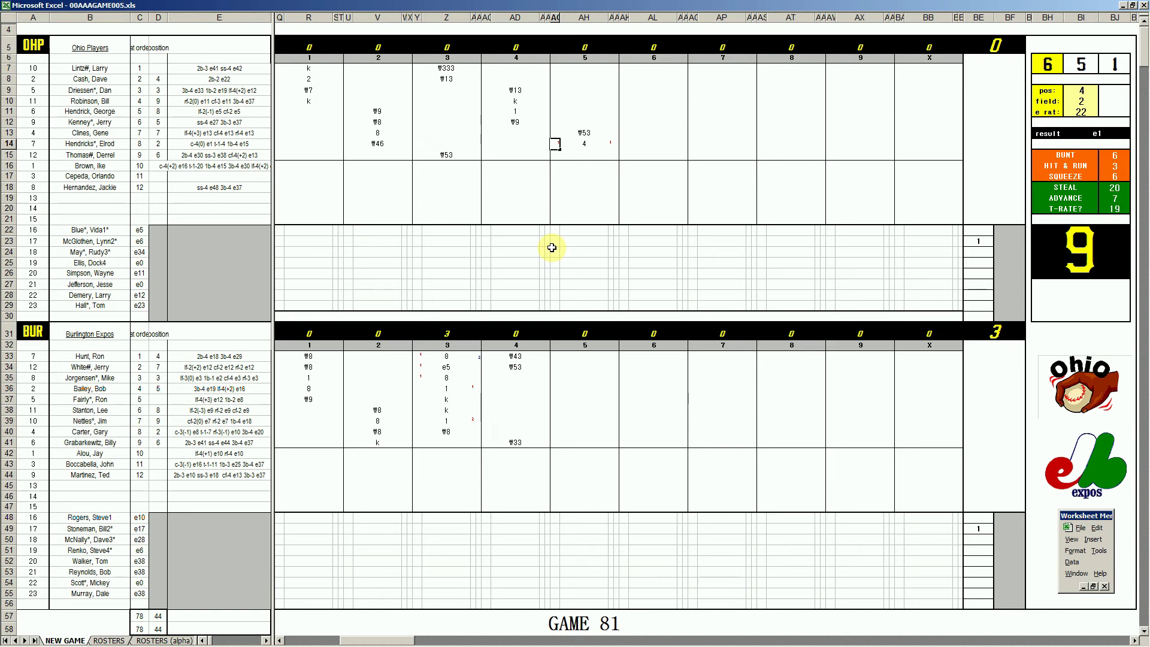
{"action": "key", "text": "Return"}
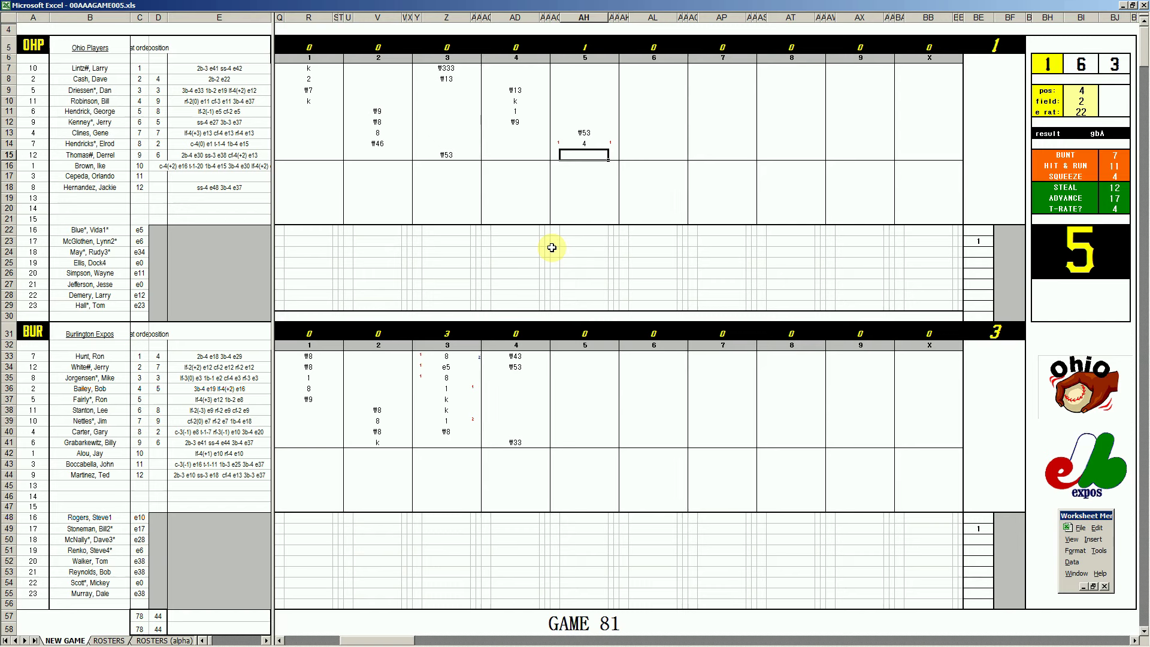
{"action": "type", "text": "2"}
{"action": "key", "text": "Return"}
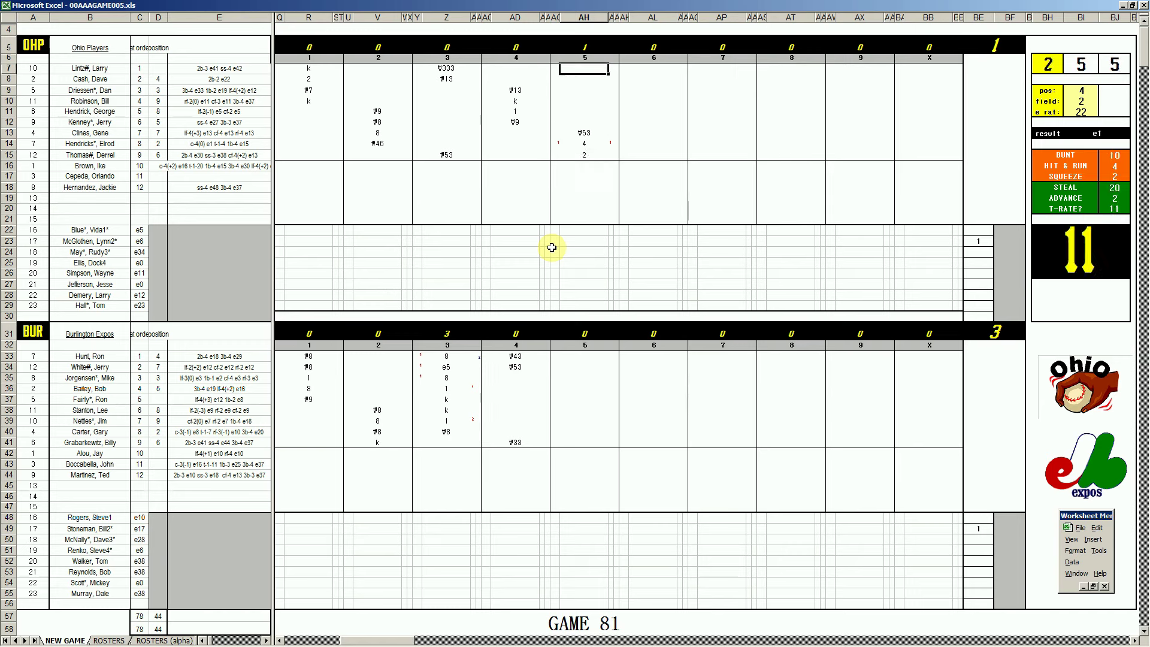
{"action": "type", "text": "#9"}
{"action": "key", "text": "Return"}
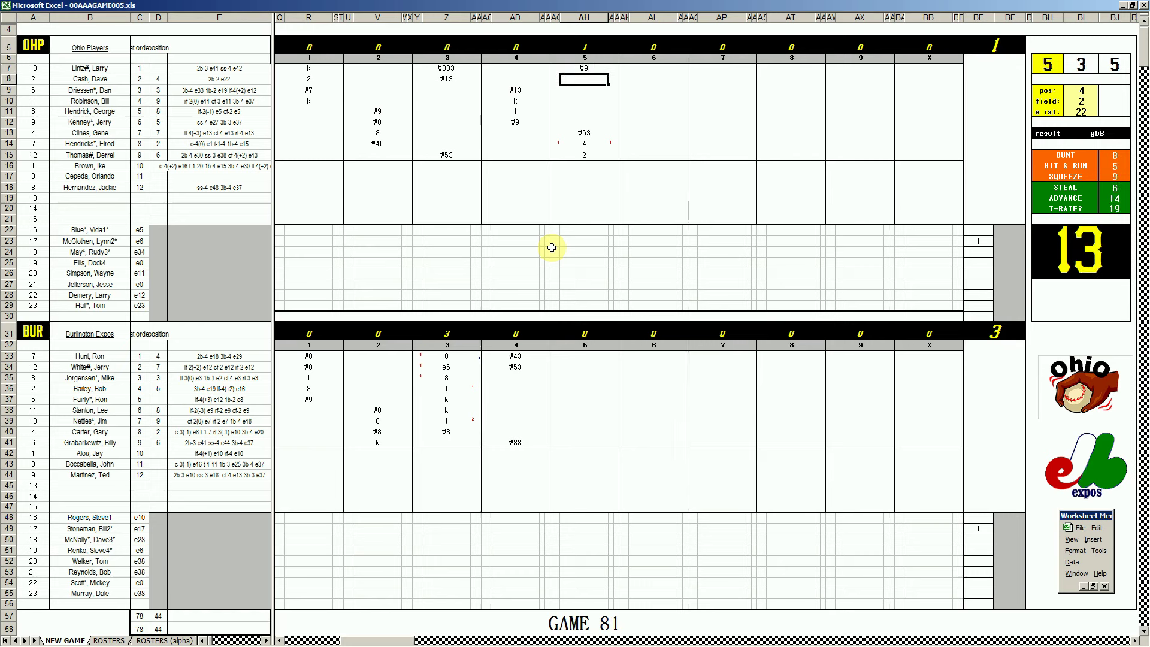
Step: Set the dice panel to pos 6, field 4, and begin #53 for the next Ohio batter
{"action": "key", "text": "Tab"}
{"action": "type", "text": "6"}
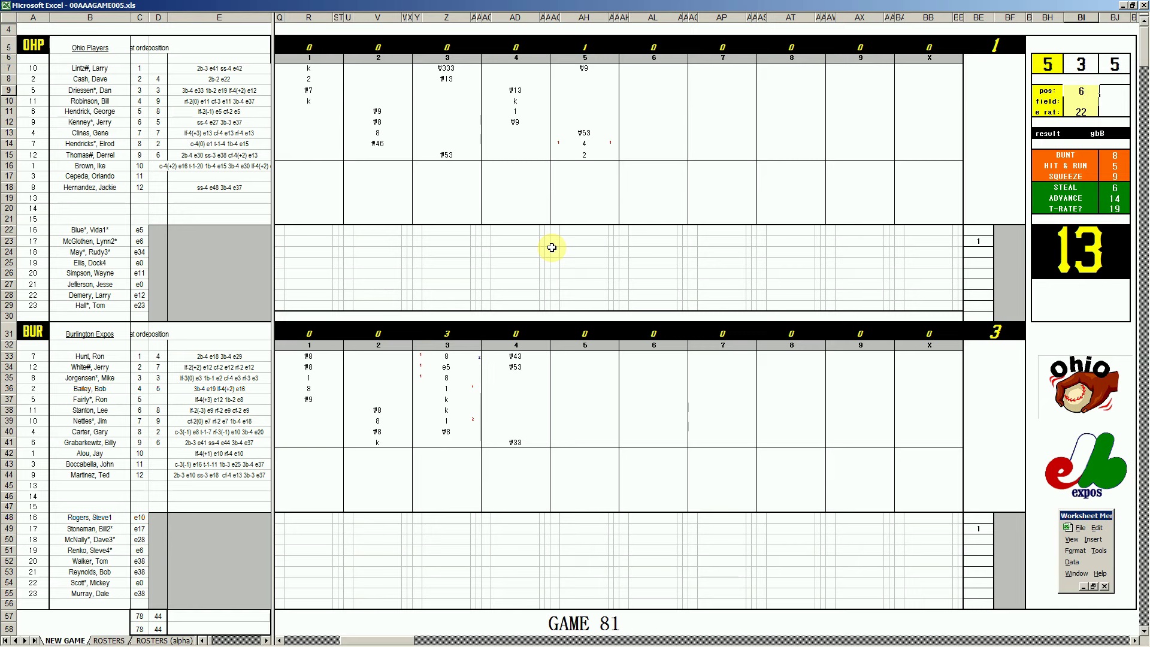
{"action": "key", "text": "Return"}
{"action": "type", "text": "4"}
{"action": "key", "text": "Return"}
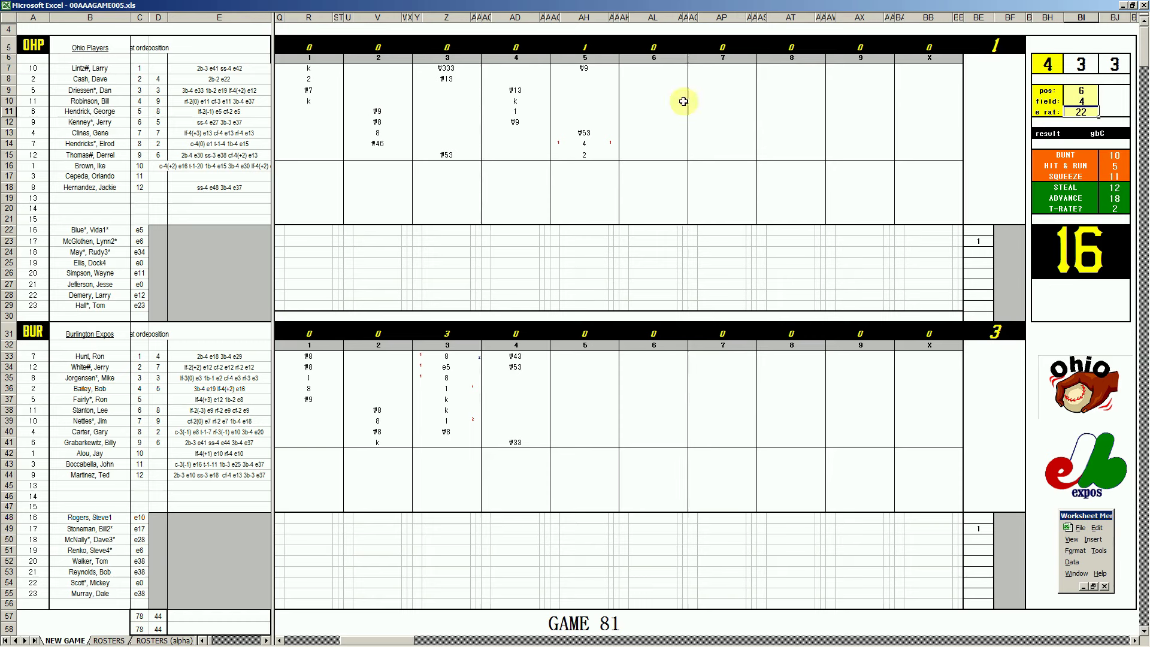
{"action": "left_click", "coordinate": [582, 76]}
{"action": "type", "text": "#53"}
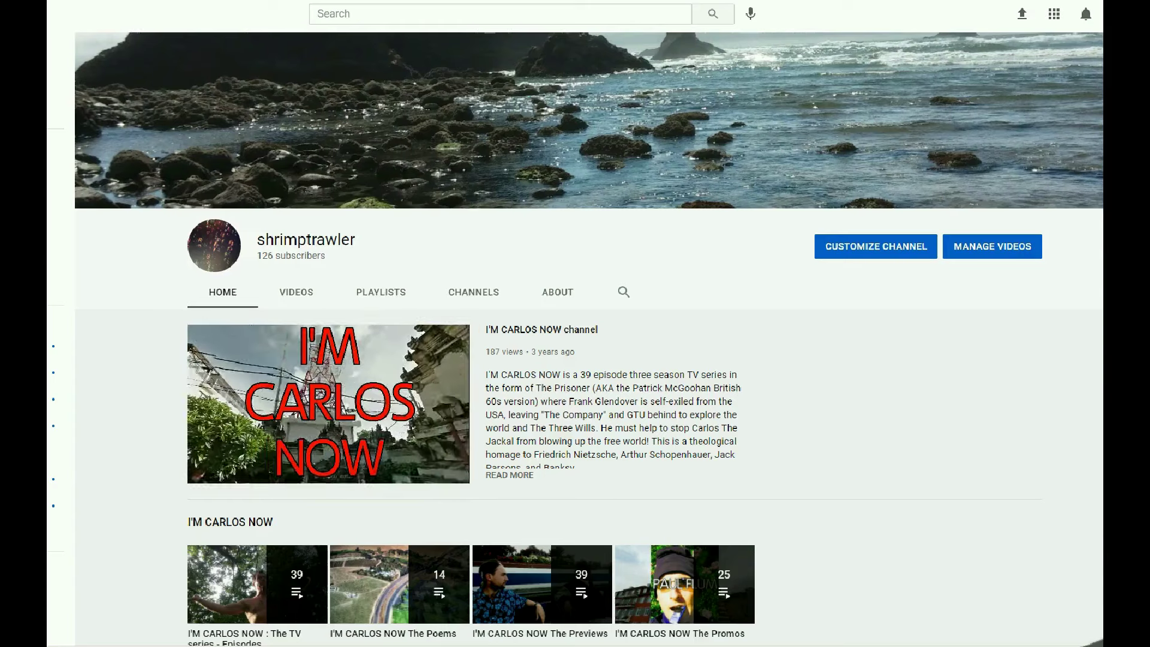
{"action": "scroll", "coordinate": [587, 339], "scroll_direction": "down", "scroll_amount": 4}
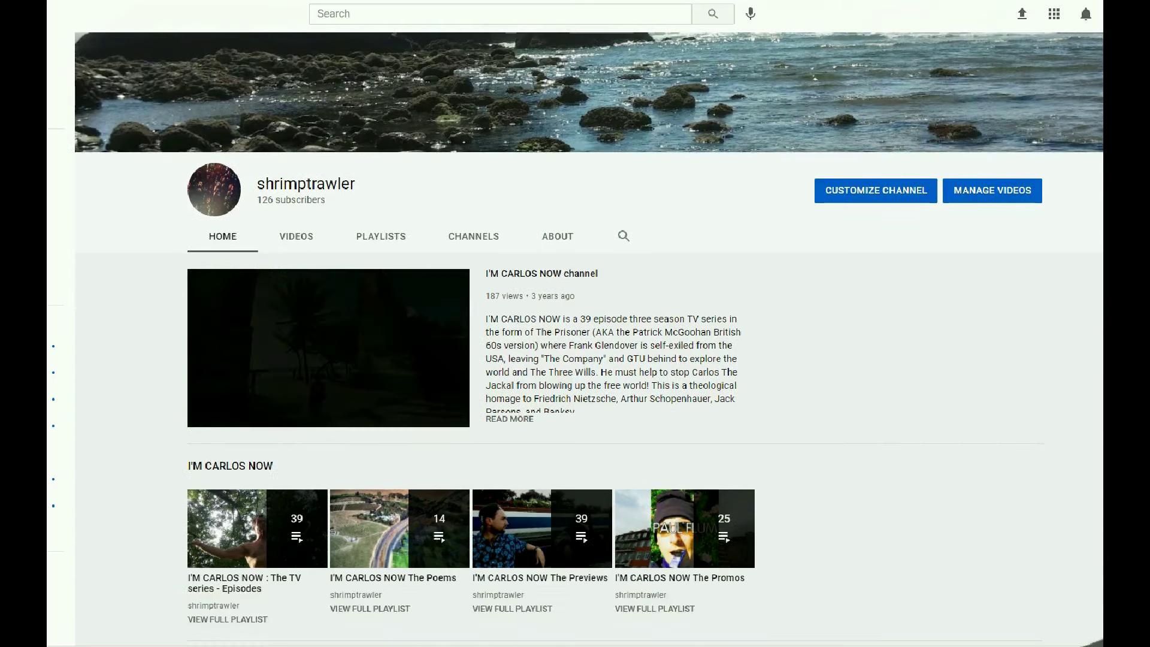
{"action": "scroll", "coordinate": [587, 338], "scroll_direction": "down", "scroll_amount": 4}
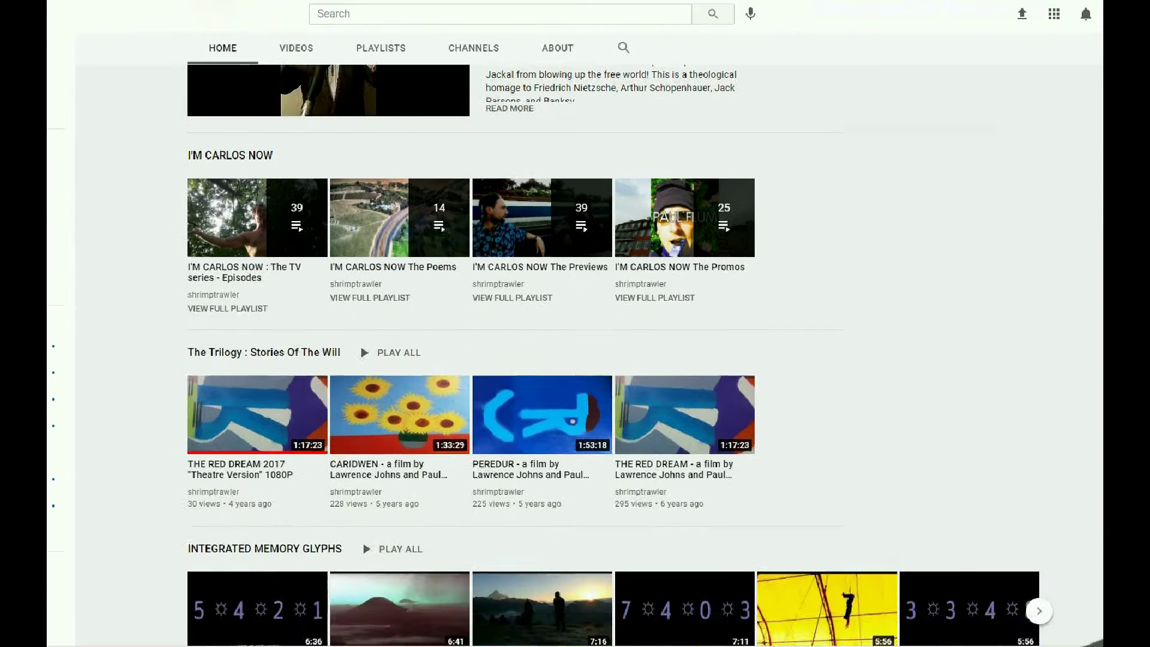
{"action": "scroll", "coordinate": [587, 339], "scroll_direction": "down", "scroll_amount": 3}
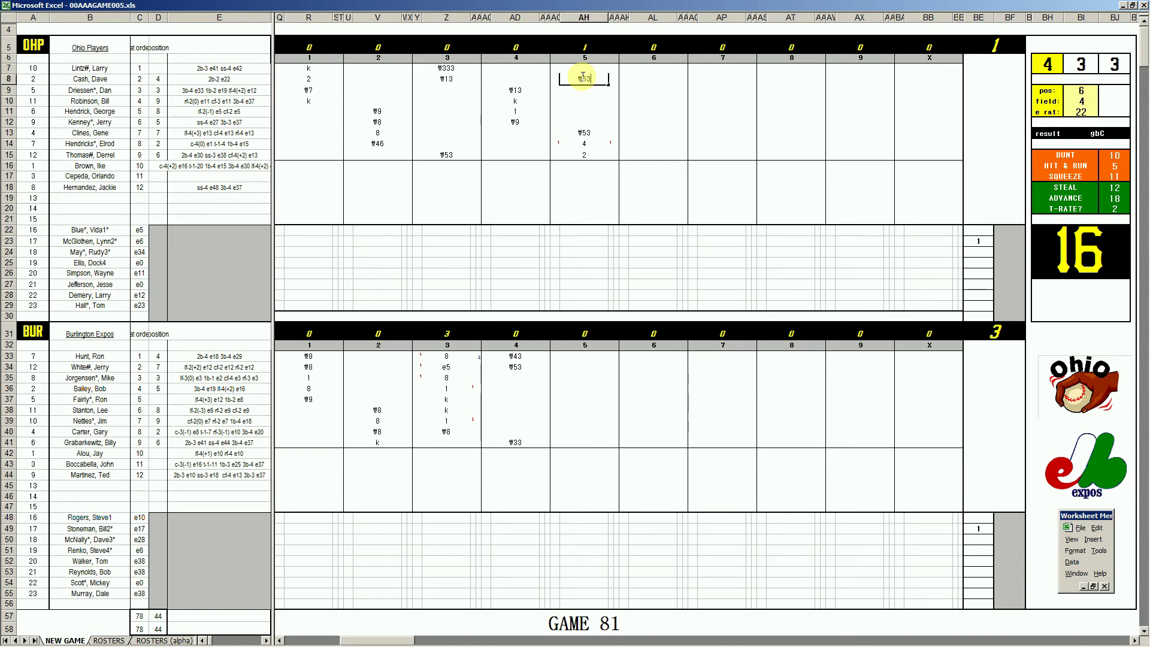
Step: Set the dice panel pos to 8 and reroll the dice
{"action": "left_click", "coordinate": [582, 379]}
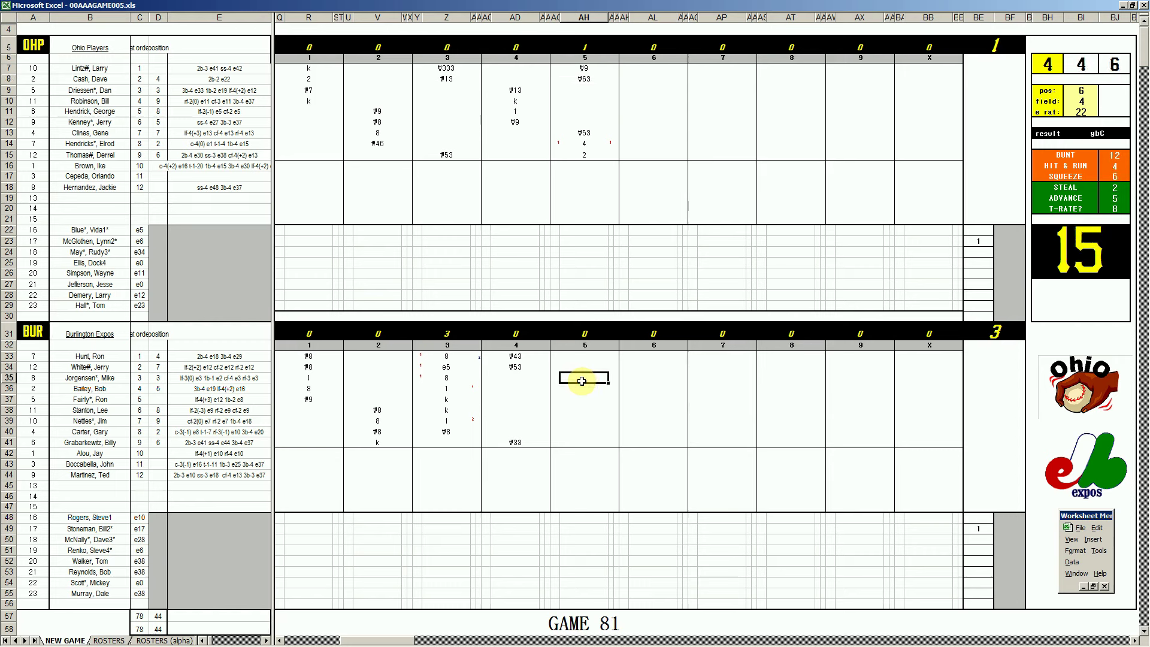
{"action": "type", "text": "8"}
{"action": "key", "text": "Return"}
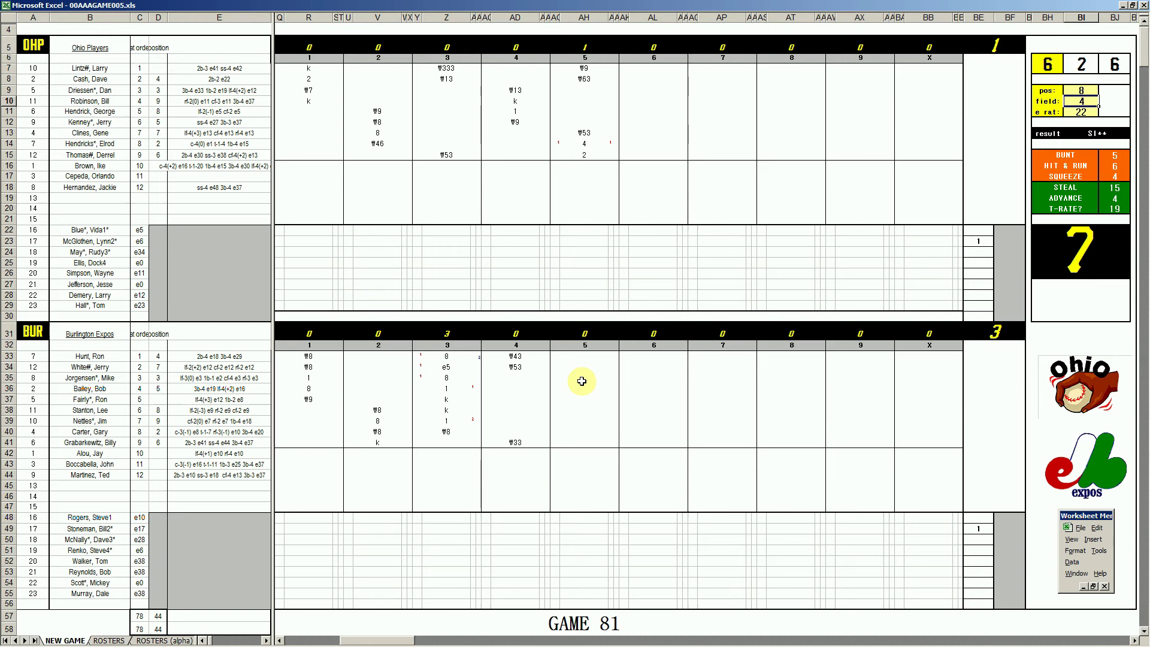
{"action": "key", "text": "Return"}
{"action": "key", "text": "Return"}
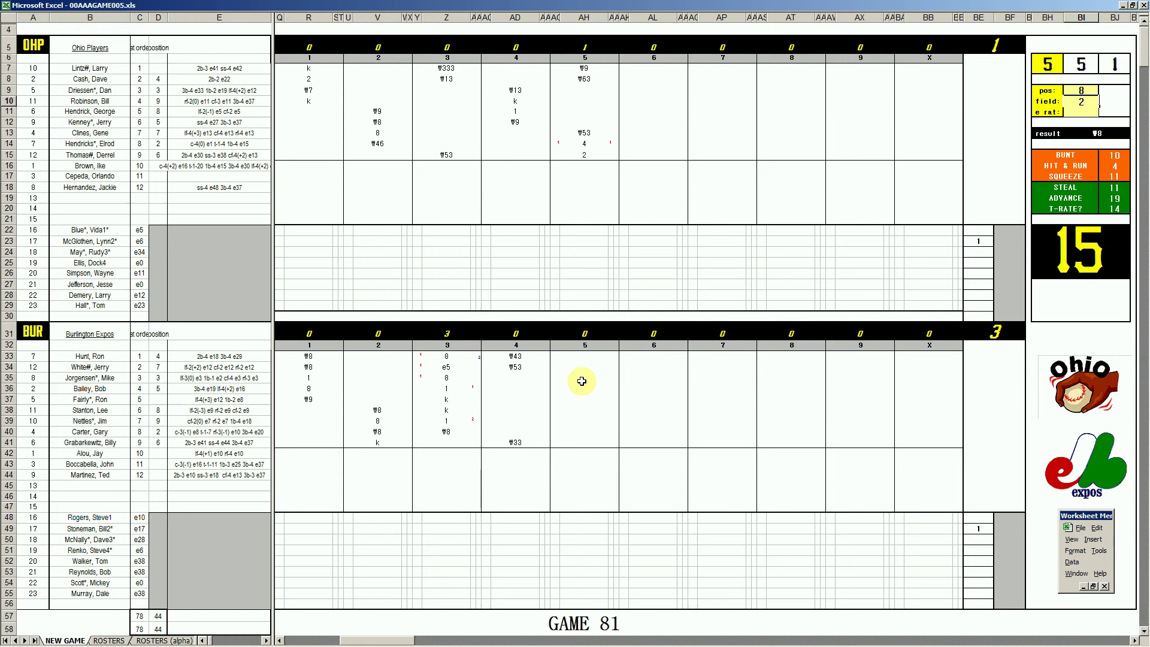
Step: Enter #9, #63 and 1 for Burlington's first fifth-inning batters starting at AH35
{"action": "left_click", "coordinate": [583, 382]}
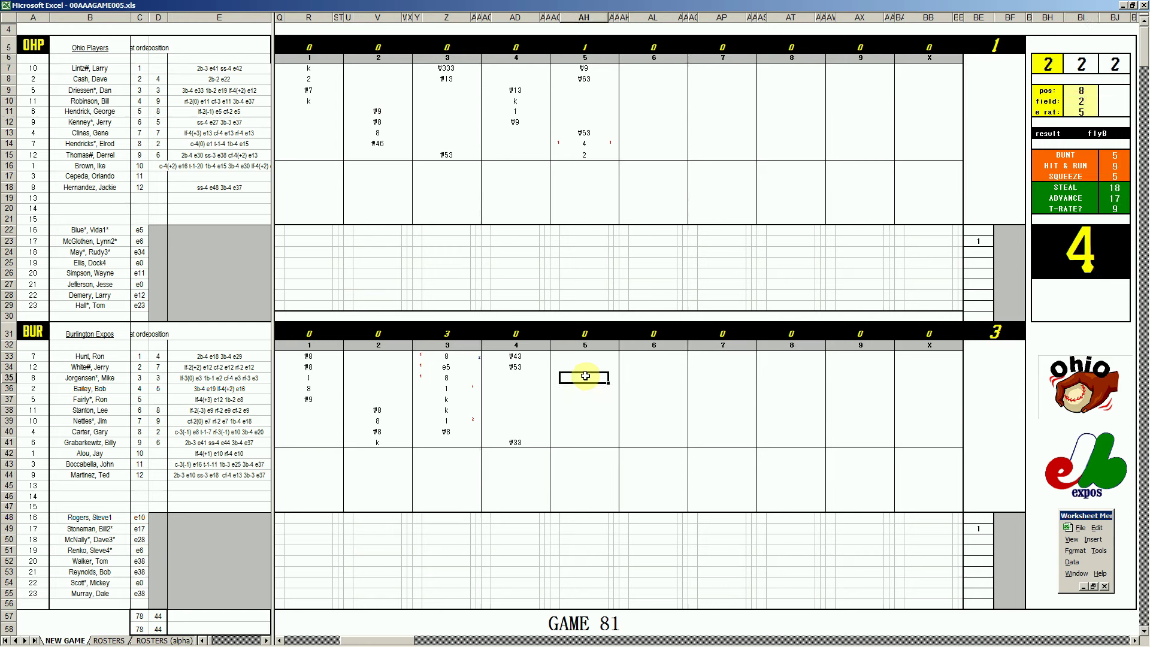
{"action": "type", "text": "#9"}
{"action": "key", "text": "Return"}
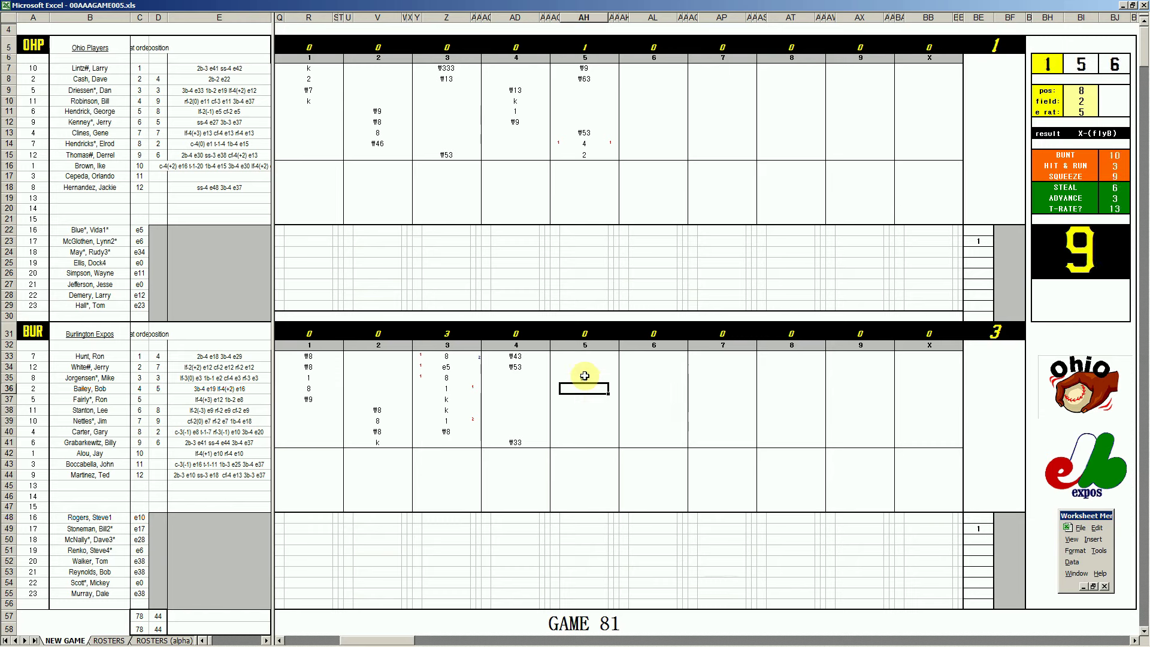
{"action": "type", "text": "#63"}
{"action": "key", "text": "Return"}
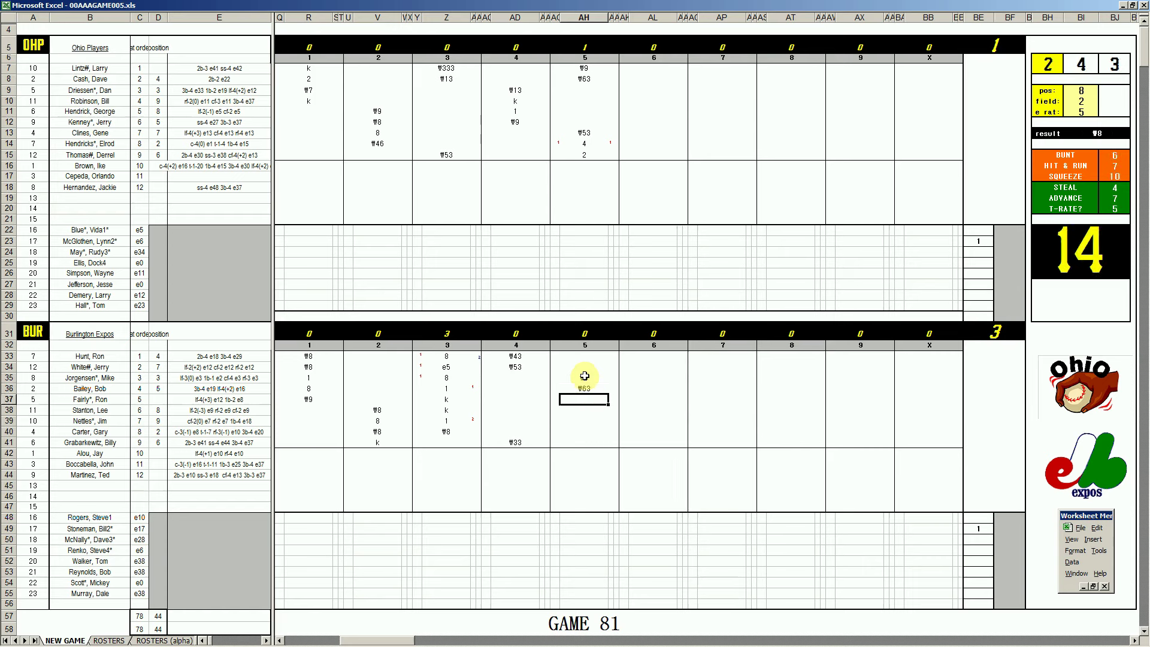
{"action": "type", "text": "1"}
{"action": "key", "text": "Return"}
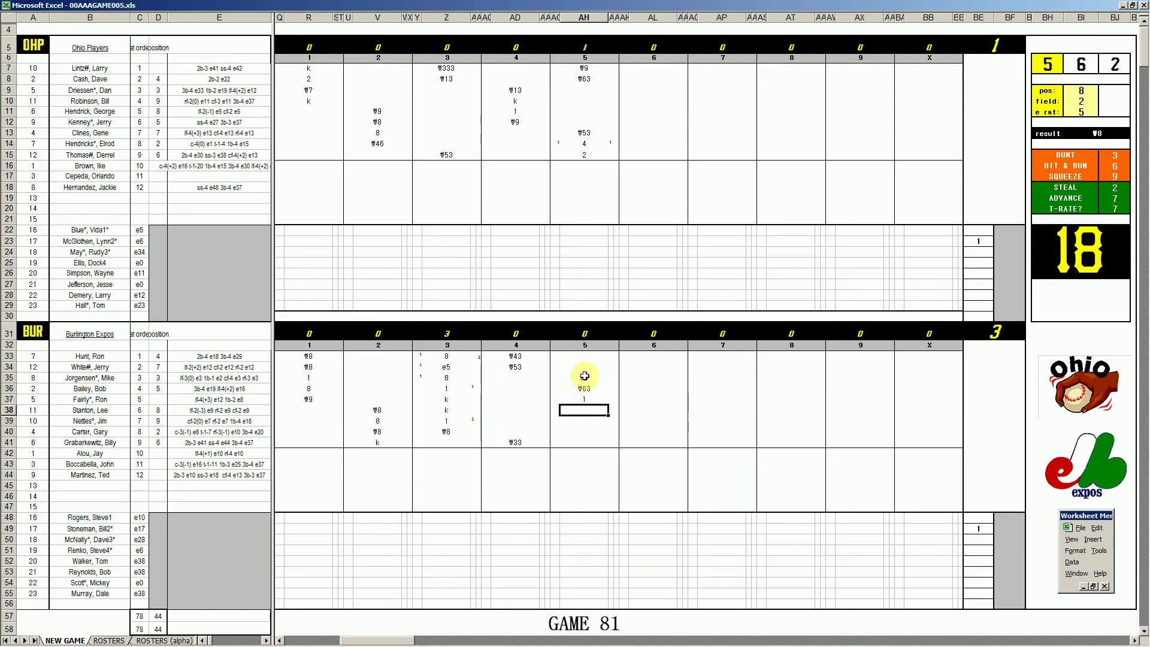
Step: Set the dice panel to pos 4, field 2 for the next Burlington batter
{"action": "key", "text": "Tab"}
{"action": "type", "text": "4"}
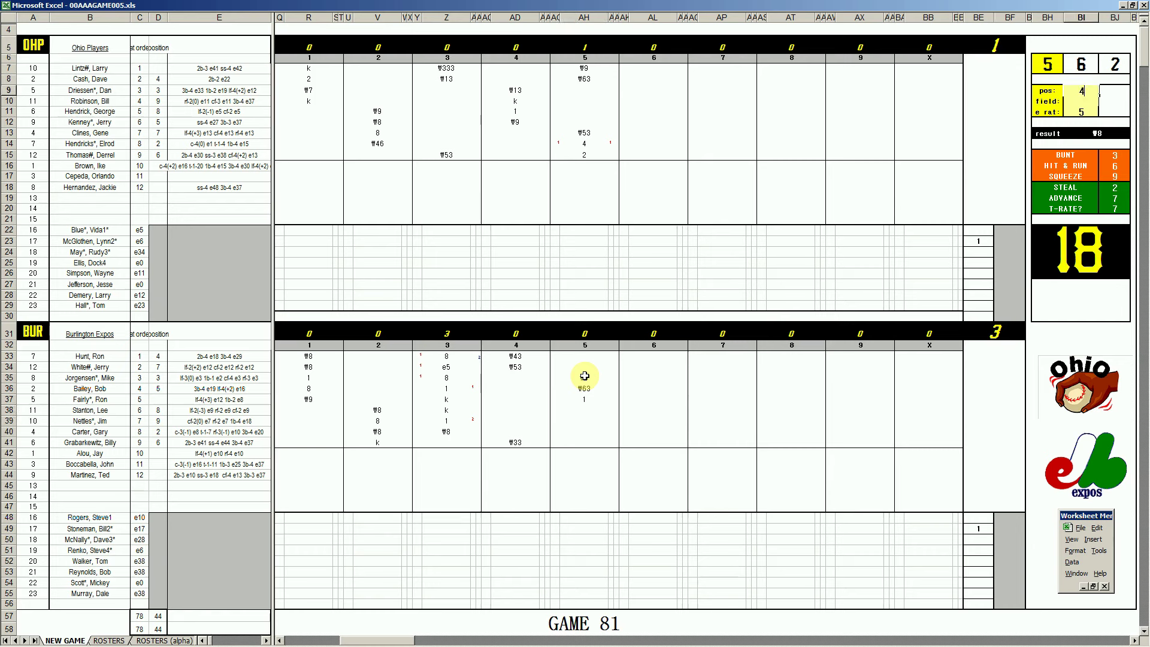
{"action": "key", "text": "Return"}
{"action": "type", "text": "2"}
{"action": "key", "text": "Return"}
{"action": "key", "text": "Return"}
{"action": "left_click", "coordinate": [591, 406]}
Step: Finish with #43, then enter 8 and 4 for Ohio's first sixth-inning batters, scoring a run
{"action": "type", "text": "#43"}
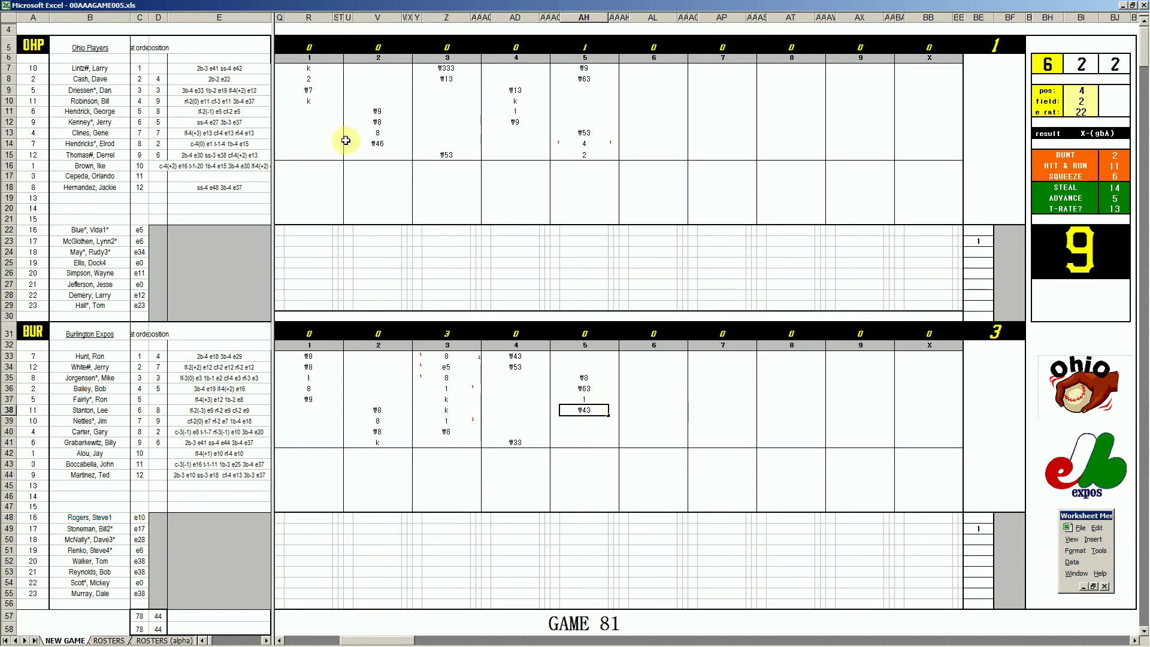
{"action": "left_click", "coordinate": [647, 89]}
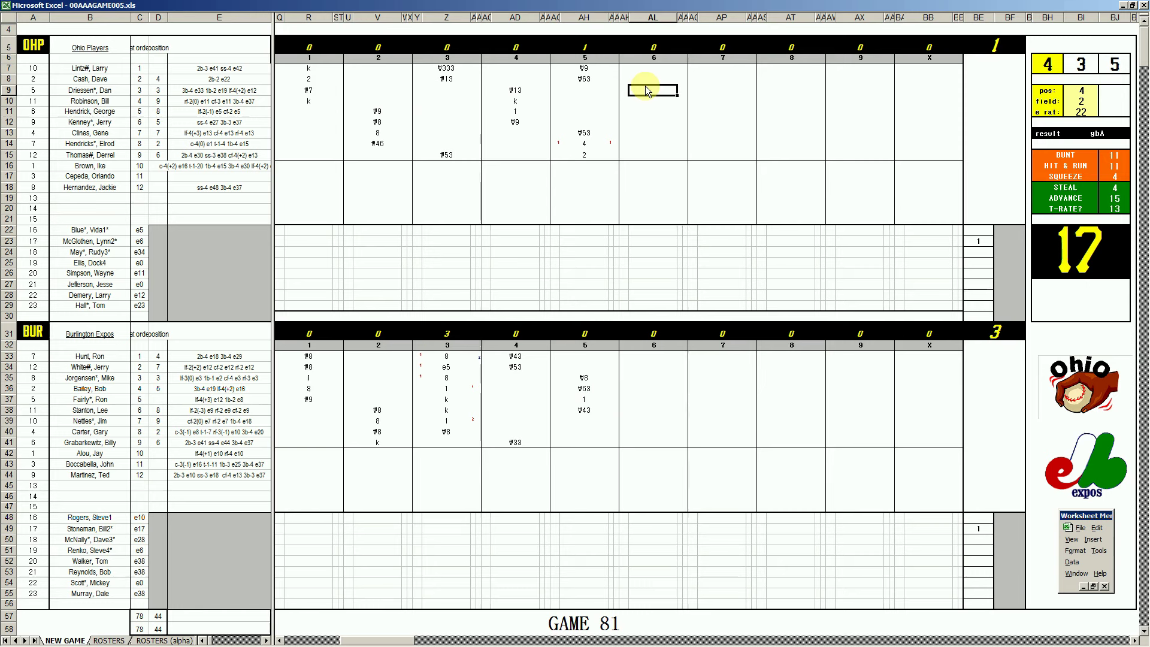
{"action": "type", "text": "8"}
{"action": "key", "text": "Return"}
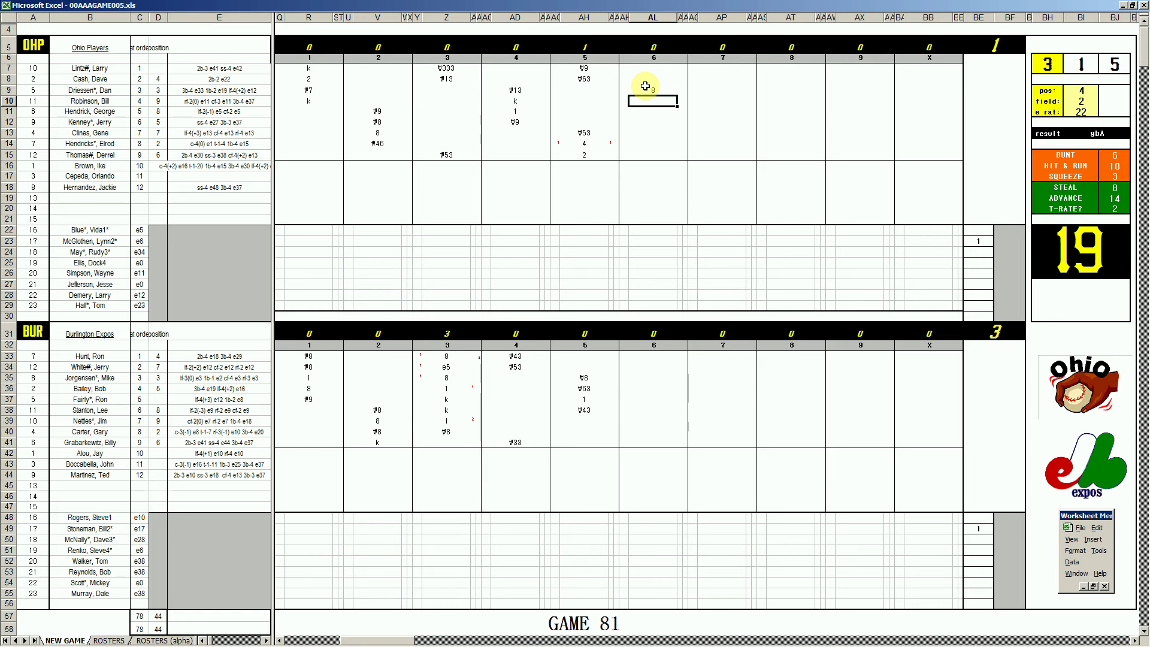
{"action": "type", "text": "4"}
{"action": "key", "text": "Return"}
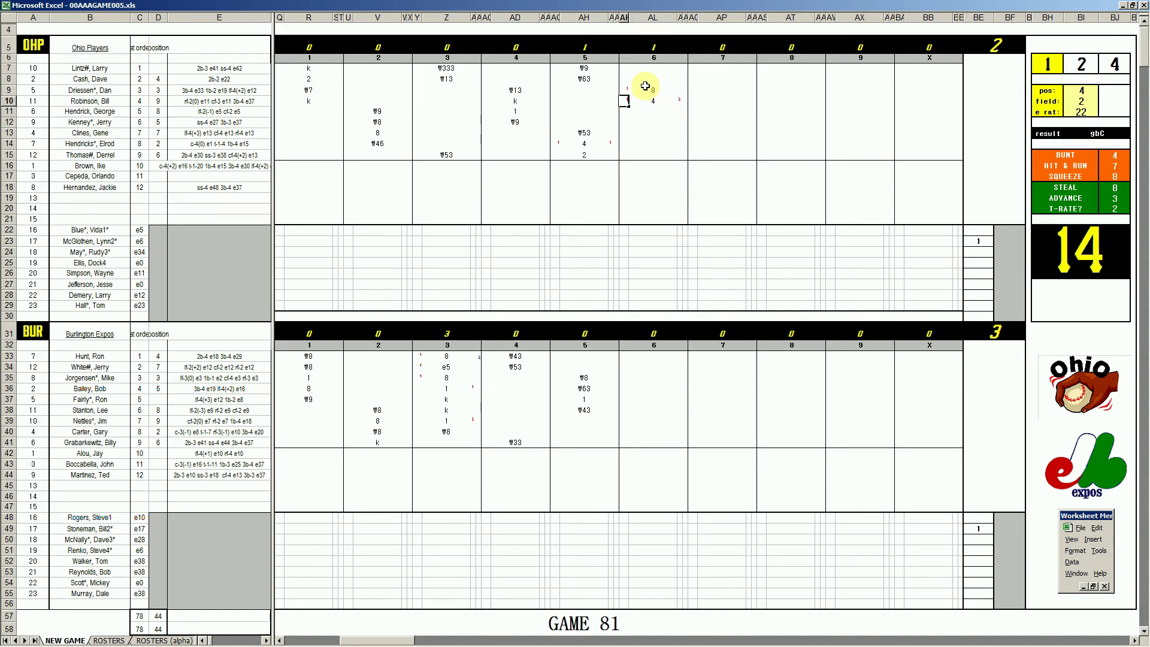
{"action": "key", "text": "Return"}
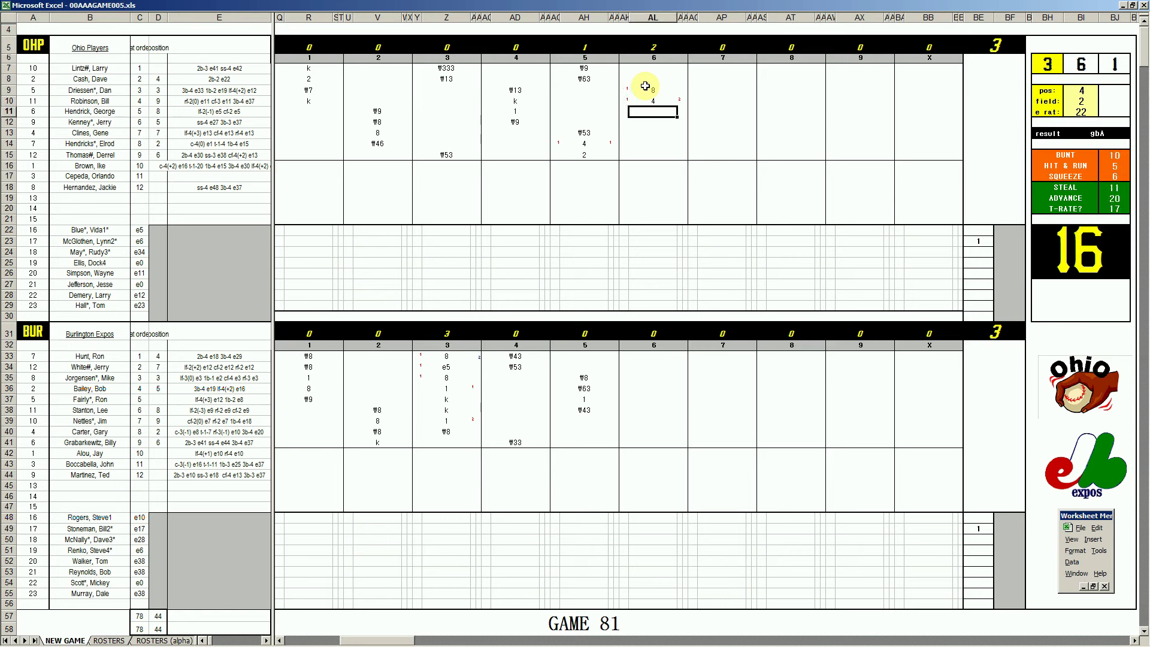
Step: Record k, #53 and #53 for Ohio's next sixth-inning batters
{"action": "type", "text": "k"}
{"action": "key", "text": "Return"}
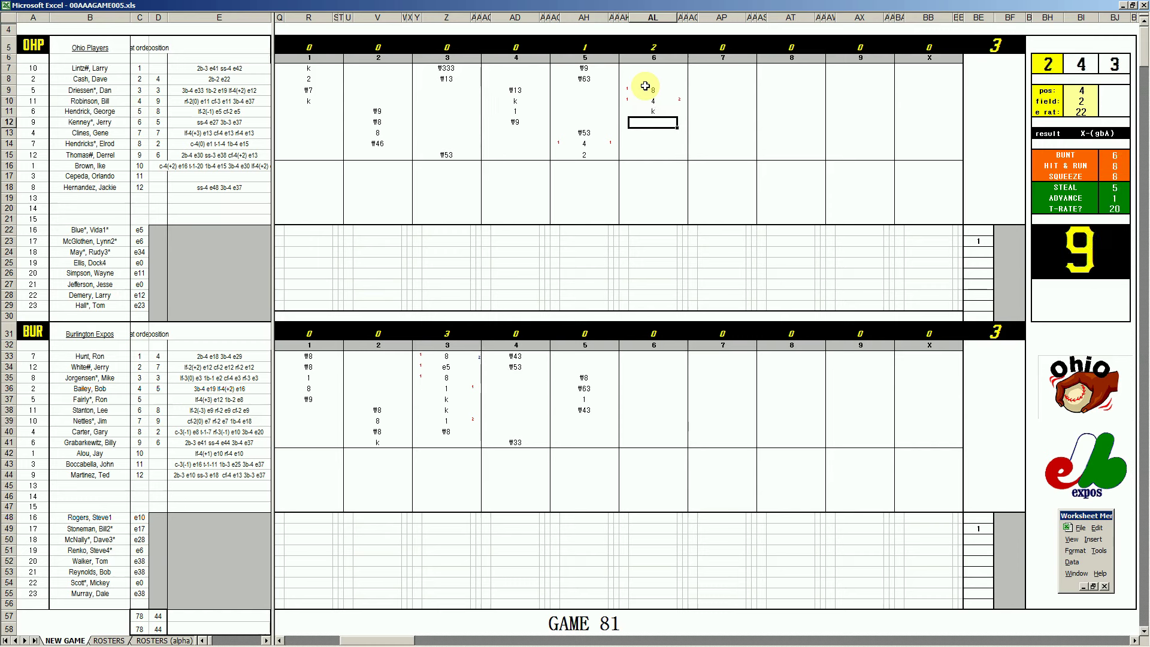
{"action": "type", "text": "#53"}
{"action": "key", "text": "Return"}
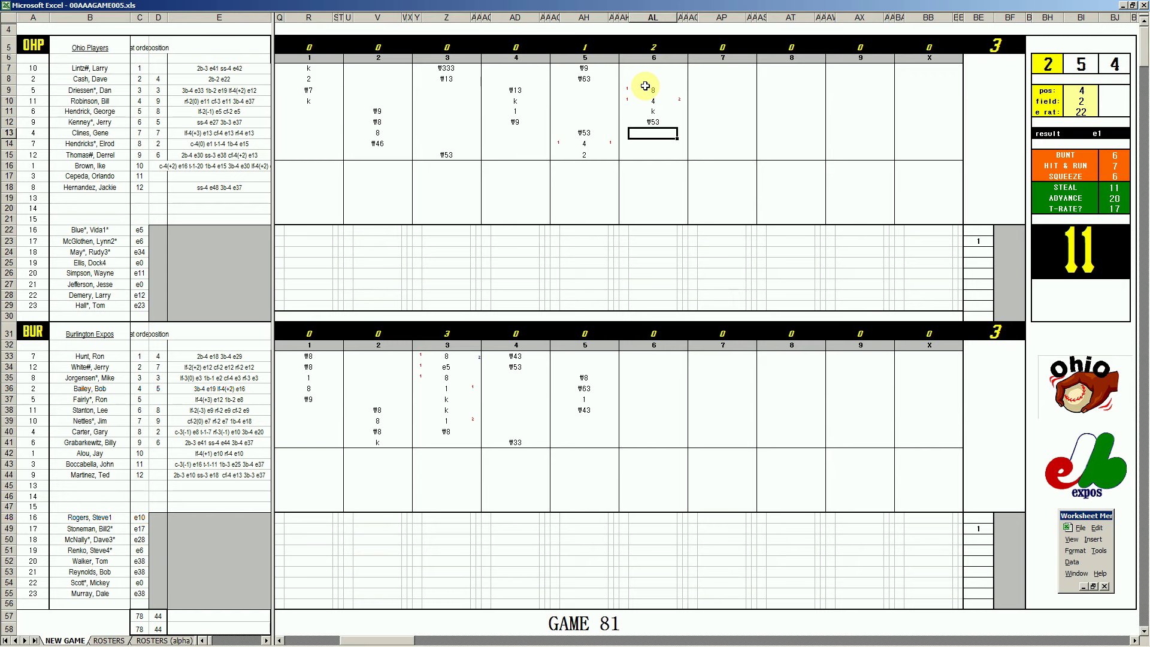
{"action": "type", "text": "#53"}
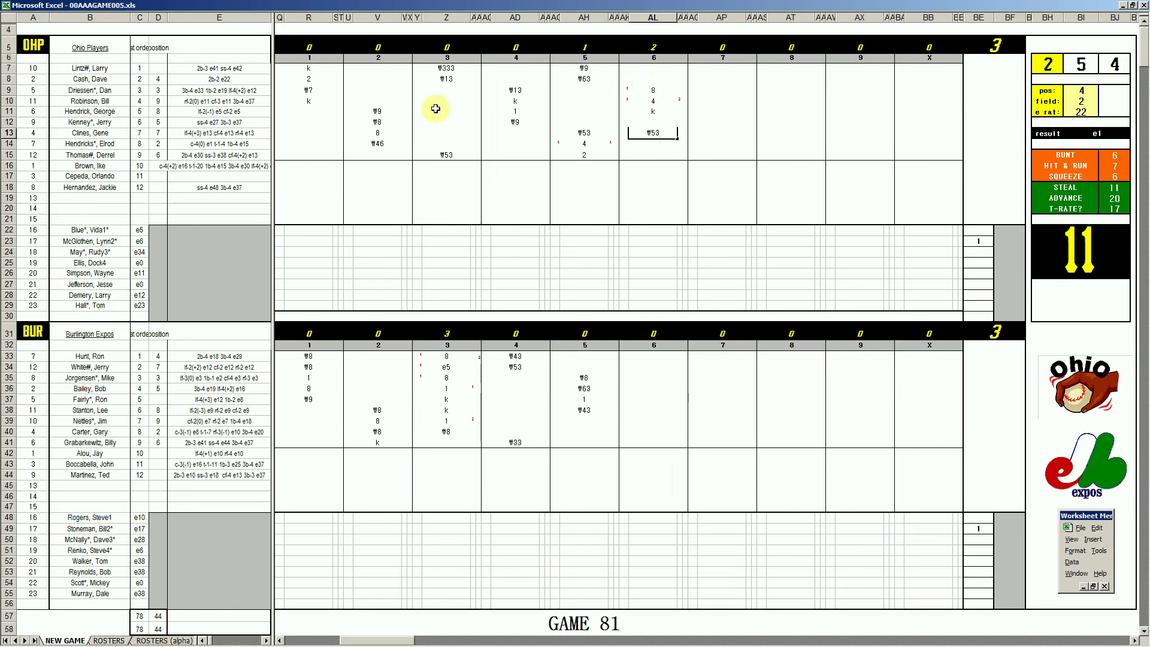
Step: Enter #9, 1 and 8 down Burlington's sixth-inning column
{"action": "left_click", "coordinate": [644, 421]}
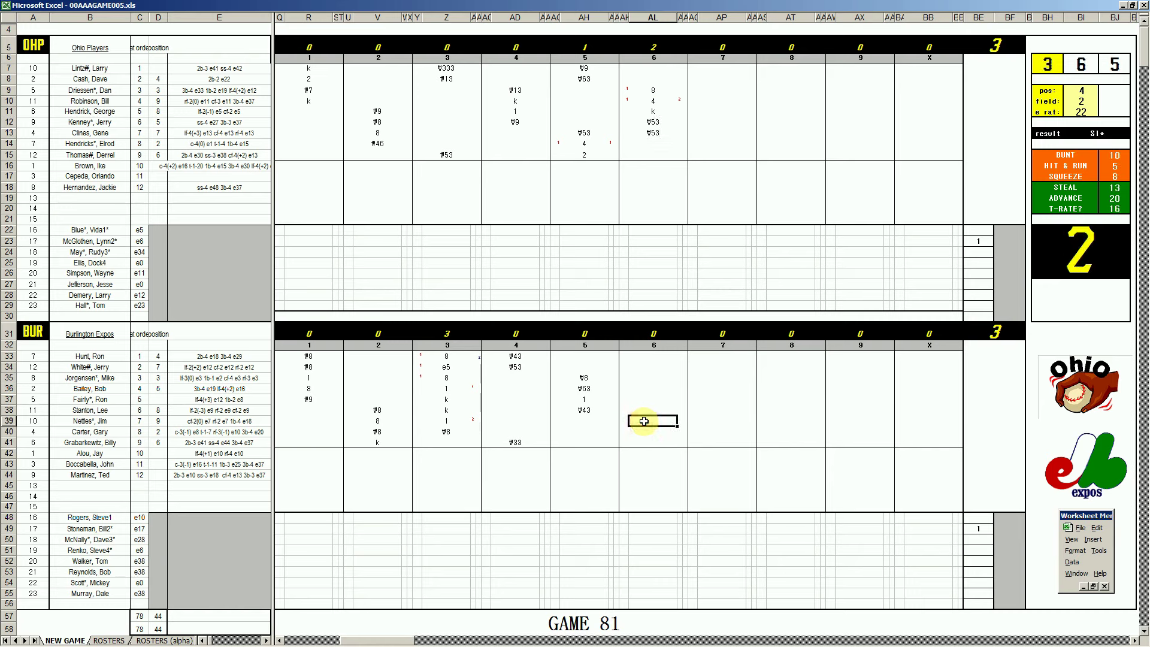
{"action": "type", "text": "#9"}
{"action": "key", "text": "Return"}
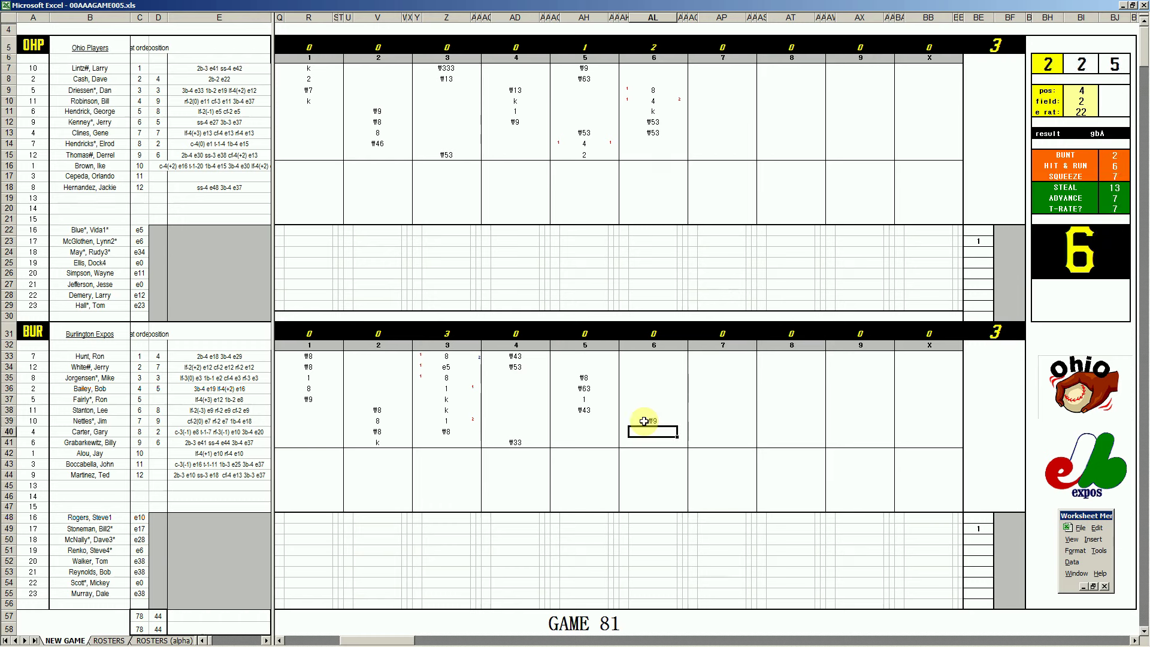
{"action": "type", "text": "1"}
{"action": "key", "text": "Return"}
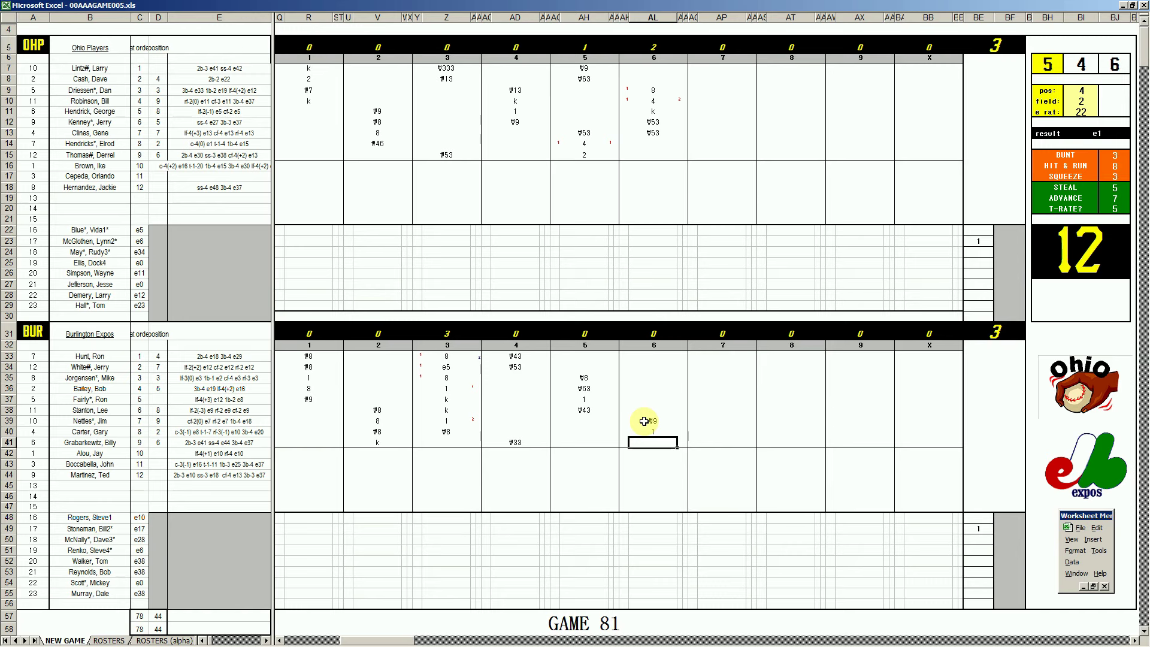
{"action": "type", "text": "8"}
{"action": "left_click", "coordinate": [650, 355]}
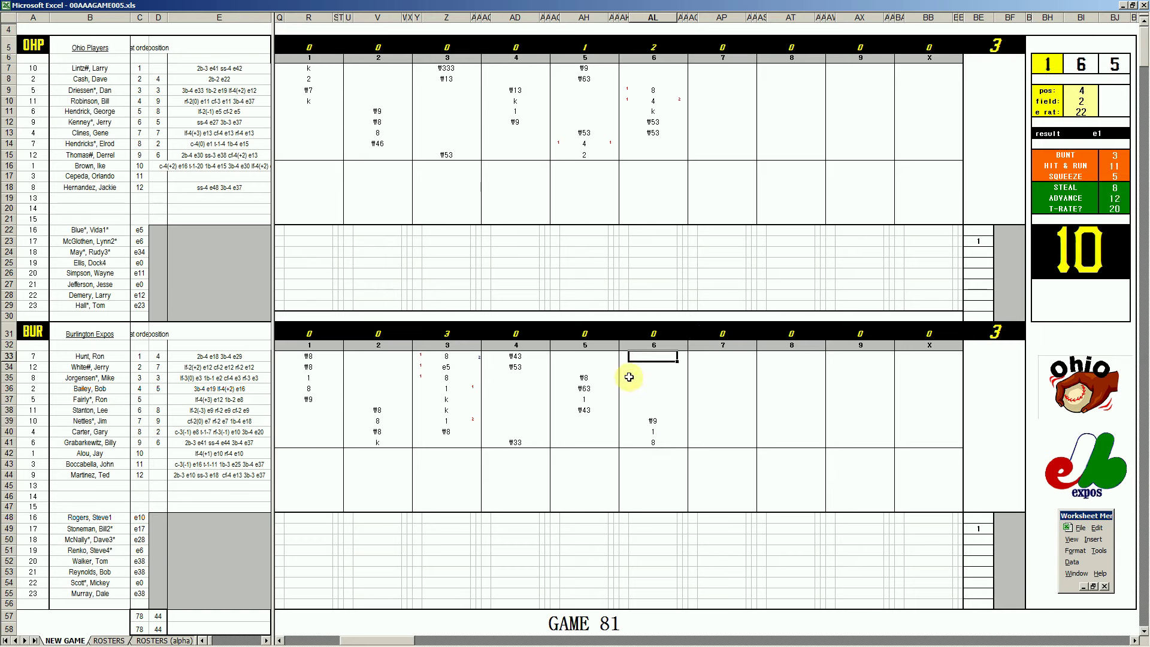
Step: Enter \64 for row 33, set pos 6, field 3, e rat 38, then #63 for row 34
{"action": "type", "text": "\\64"}
{"action": "key", "text": "Return"}
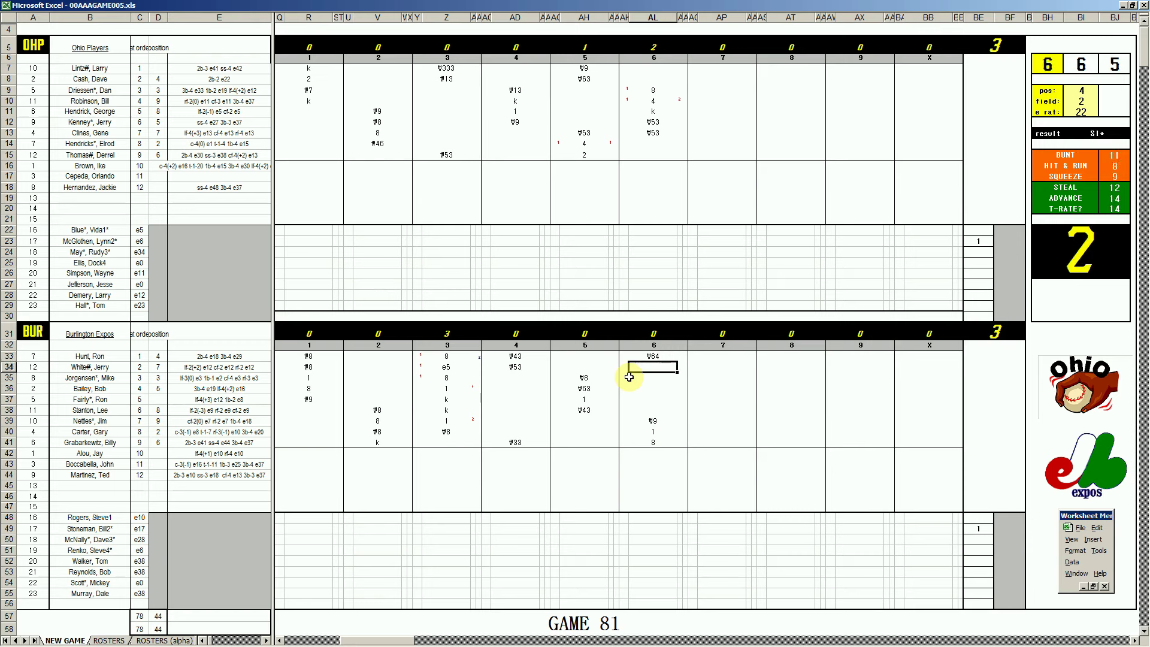
{"action": "key", "text": "ctrl+r"}
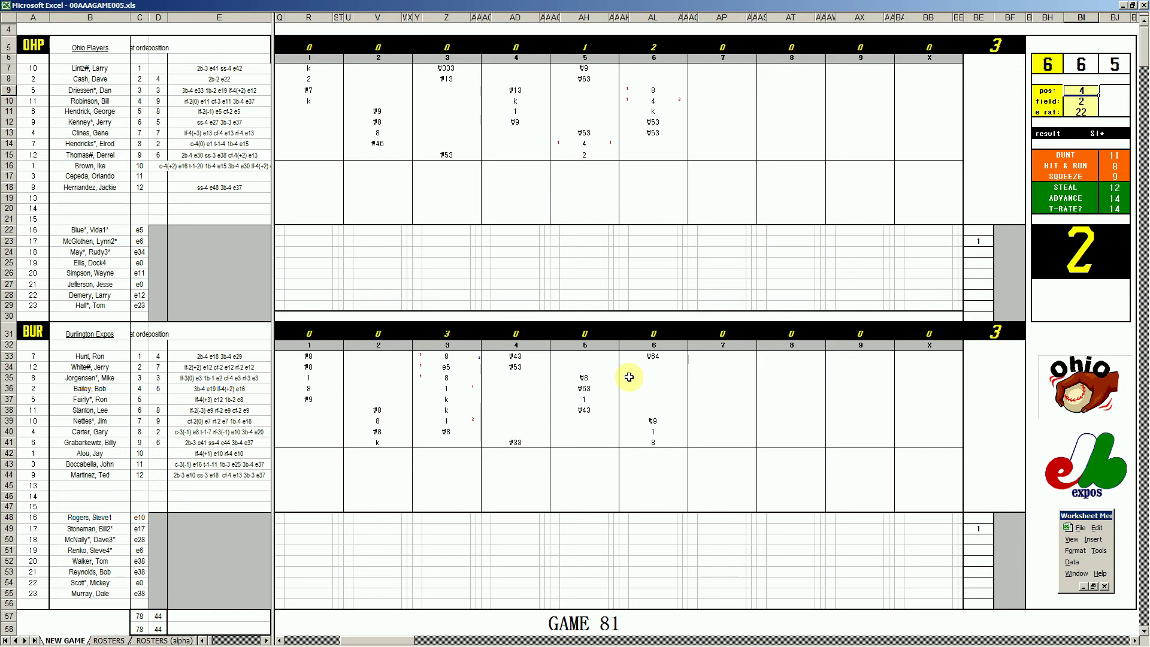
{"action": "type", "text": "6"}
{"action": "key", "text": "Return"}
{"action": "type", "text": "3"}
{"action": "key", "text": "Return"}
{"action": "type", "text": "38"}
{"action": "key", "text": "Return"}
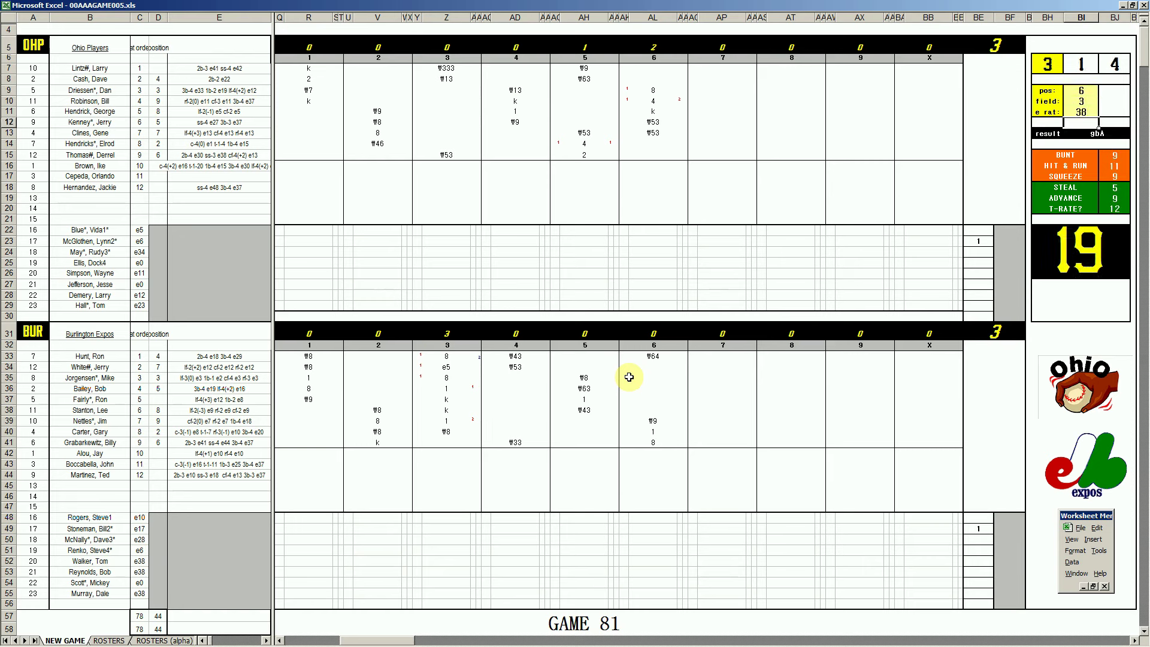
{"action": "left_click", "coordinate": [647, 362]}
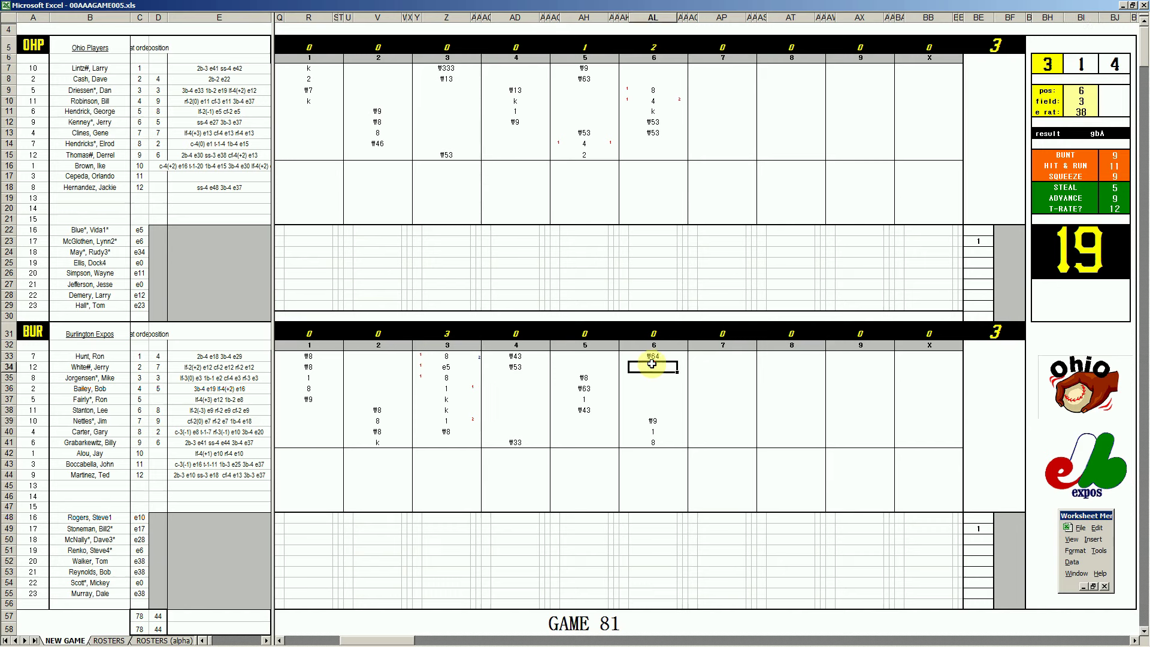
{"action": "type", "text": "#63"}
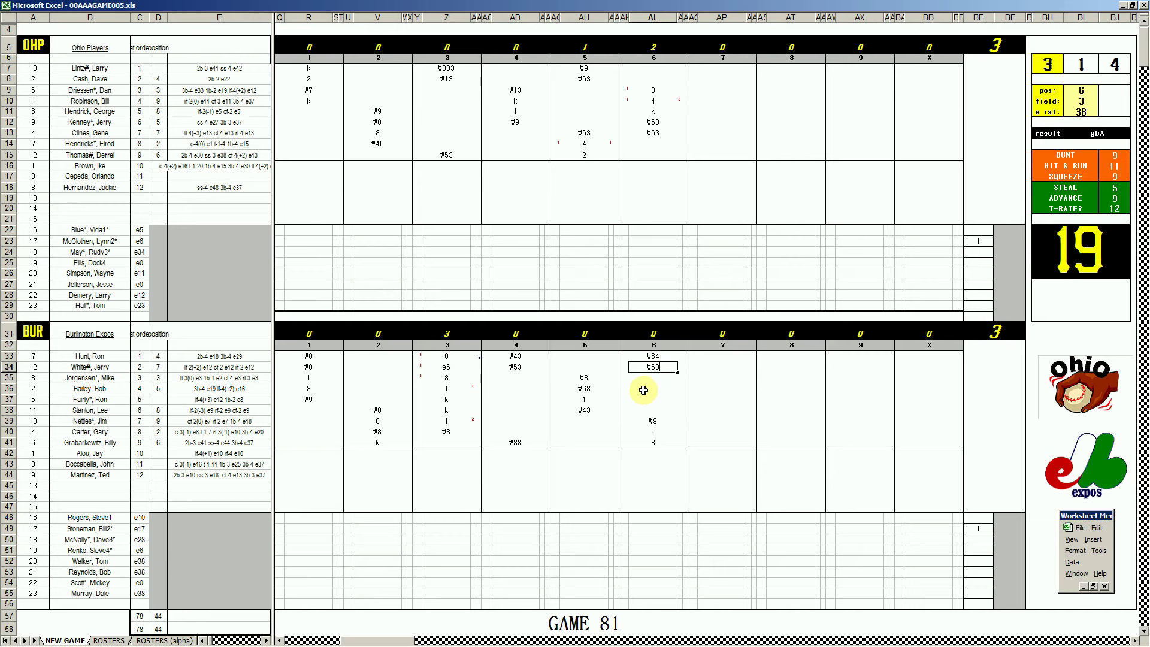
{"action": "left_click", "coordinate": [707, 143]}
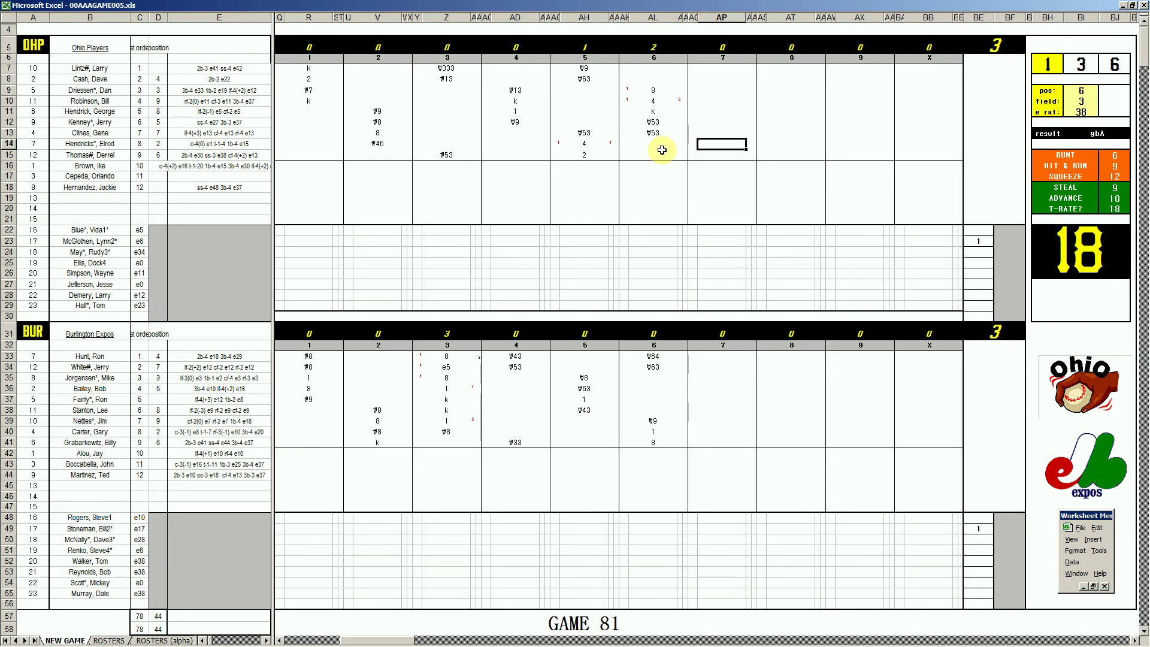
Step: Enter 2 in AP14, set pos 6 and field 4, then enter #63 in AP15
{"action": "type", "text": "2"}
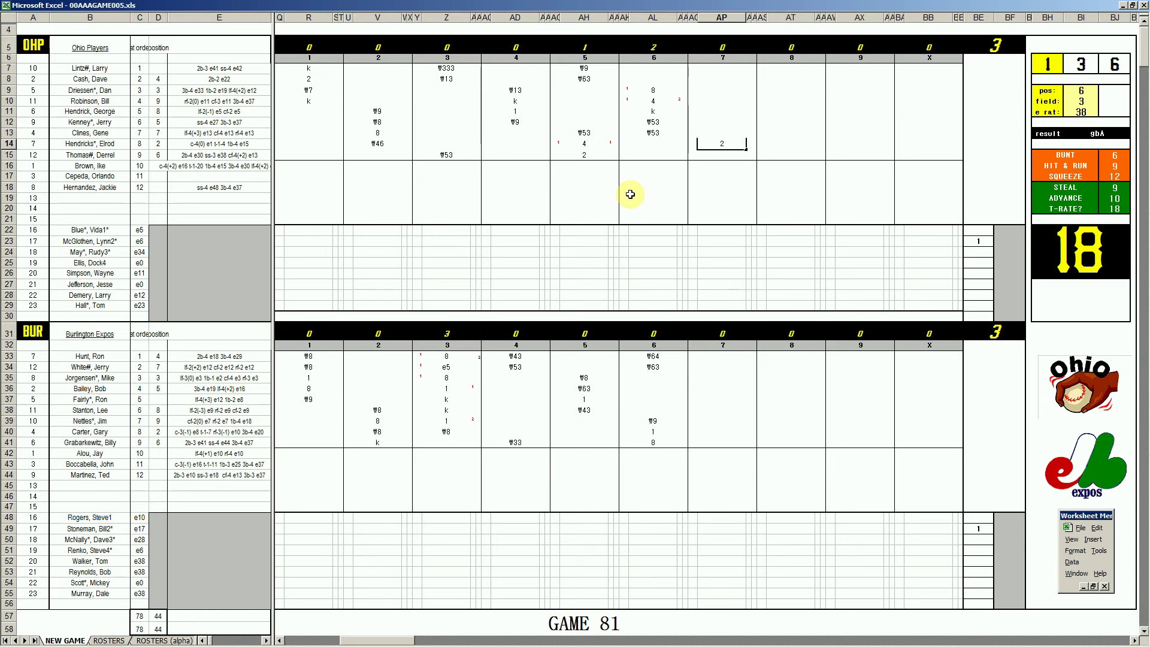
{"action": "key", "text": "Return"}
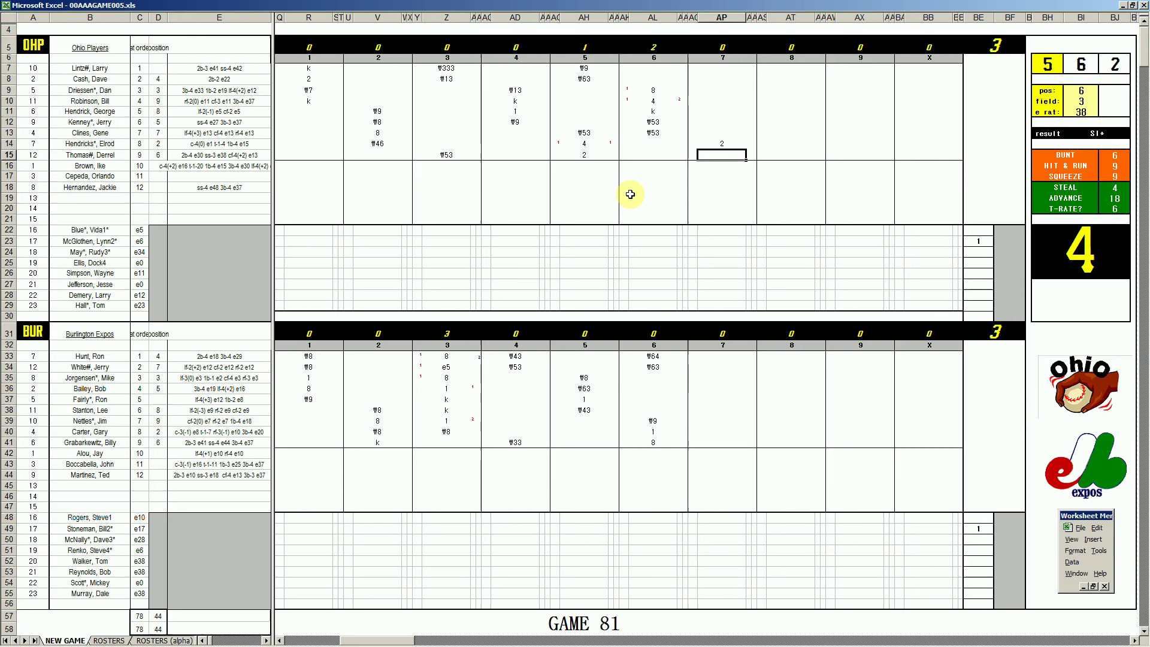
{"action": "key", "text": "Return"}
{"action": "type", "text": "6"}
{"action": "key", "text": "Return"}
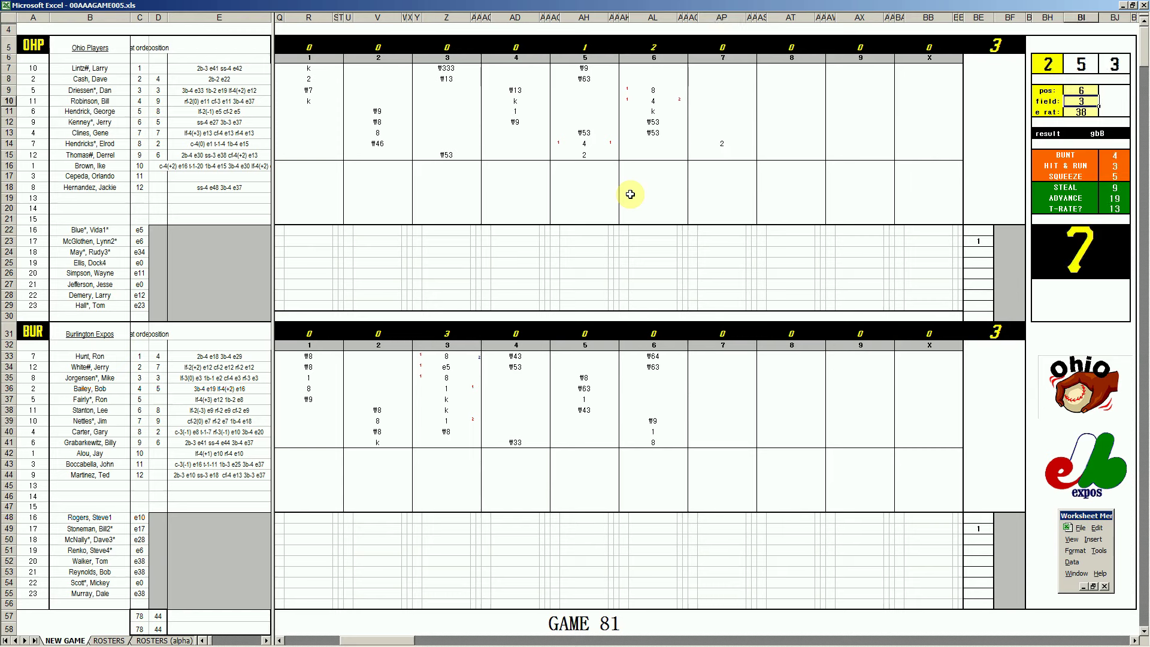
{"action": "type", "text": "4"}
{"action": "key", "text": "Return"}
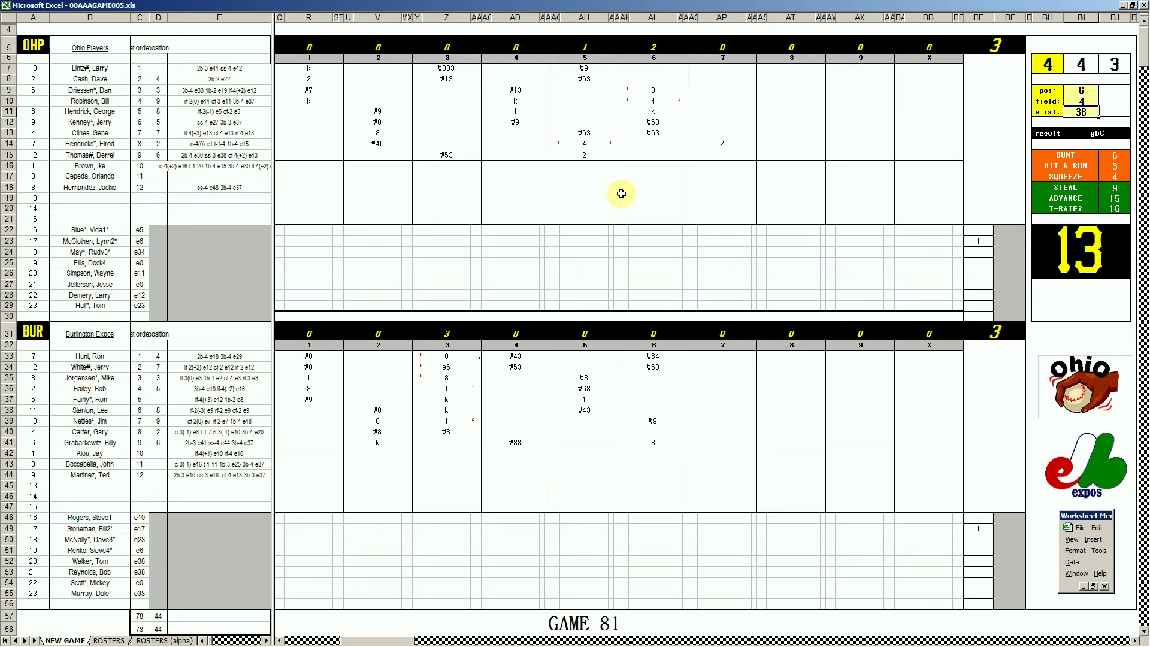
{"action": "left_click", "coordinate": [721, 154]}
{"action": "type", "text": "#63"}
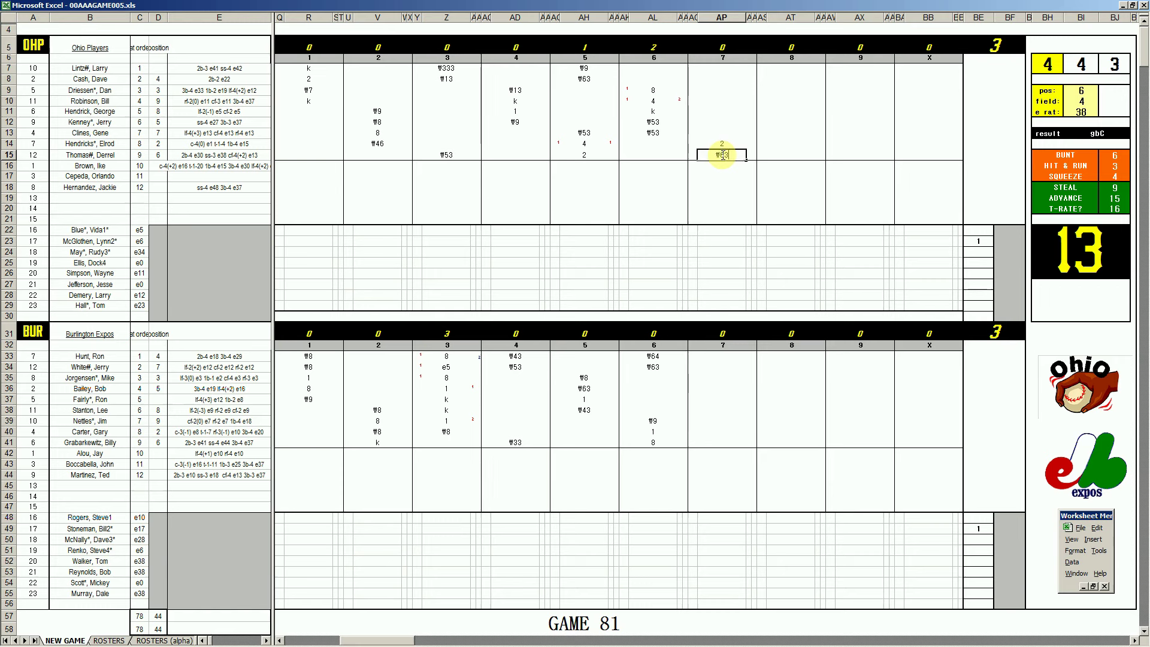
Step: Enter 9 in AP7 and 1 in AP8 with dice rerolls, then start an 's' pitcher note
{"action": "left_click", "coordinate": [720, 69]}
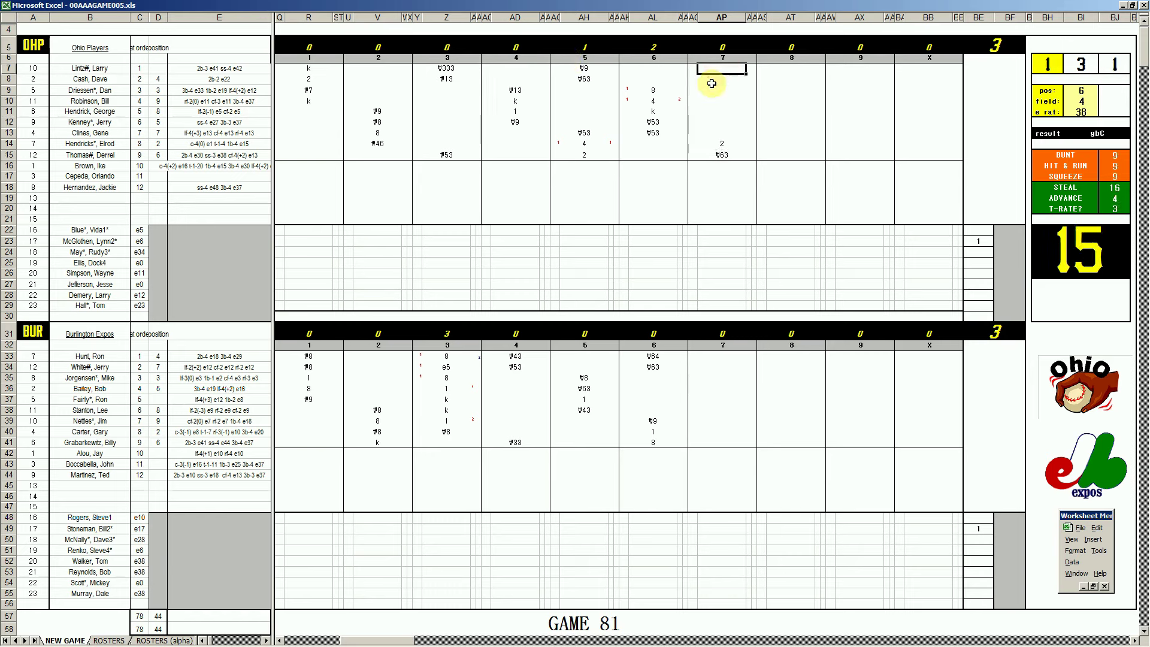
{"action": "type", "text": "9"}
{"action": "key", "text": "Return"}
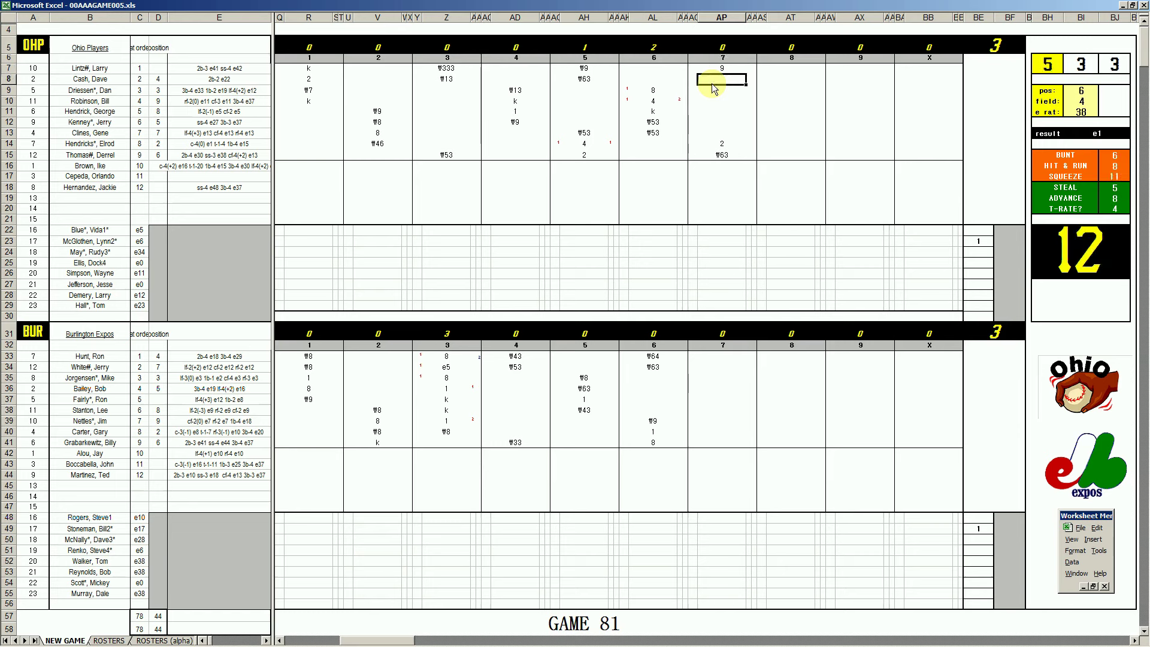
{"action": "left_click", "coordinate": [1118, 242]}
{"action": "key", "text": "Down"}
{"action": "key", "text": "Down"}
{"action": "key", "text": "Down"}
{"action": "key", "text": "Down"}
{"action": "key", "text": "Down"}
{"action": "key", "text": "Down"}
{"action": "key", "text": "Down"}
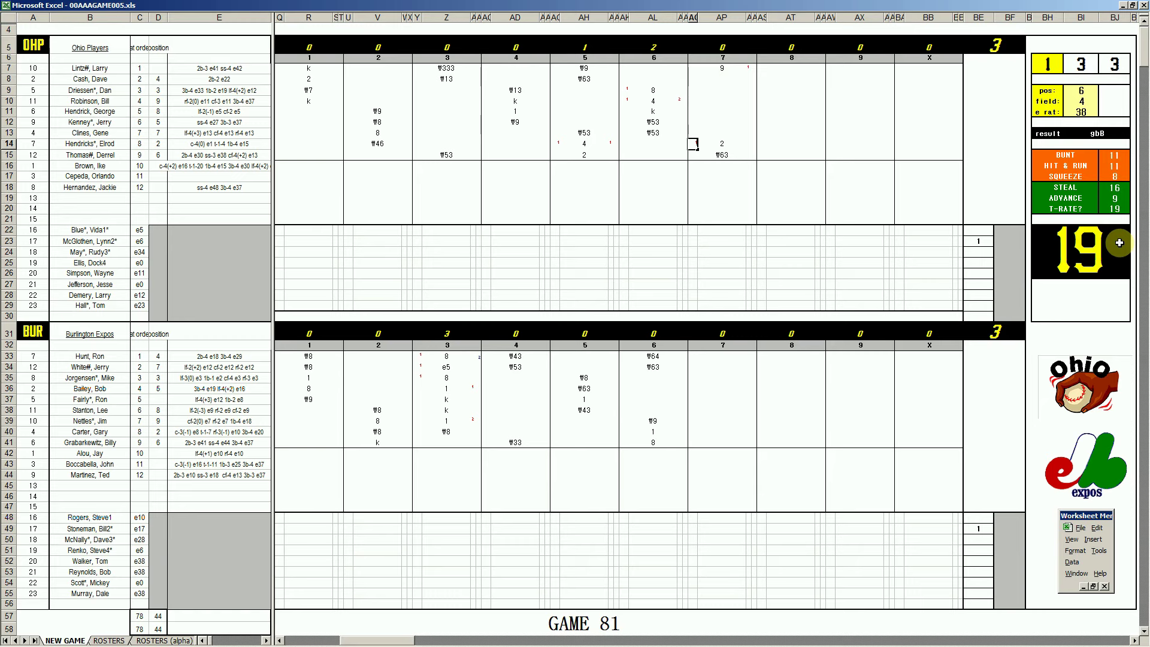
{"action": "left_click", "coordinate": [1119, 242]}
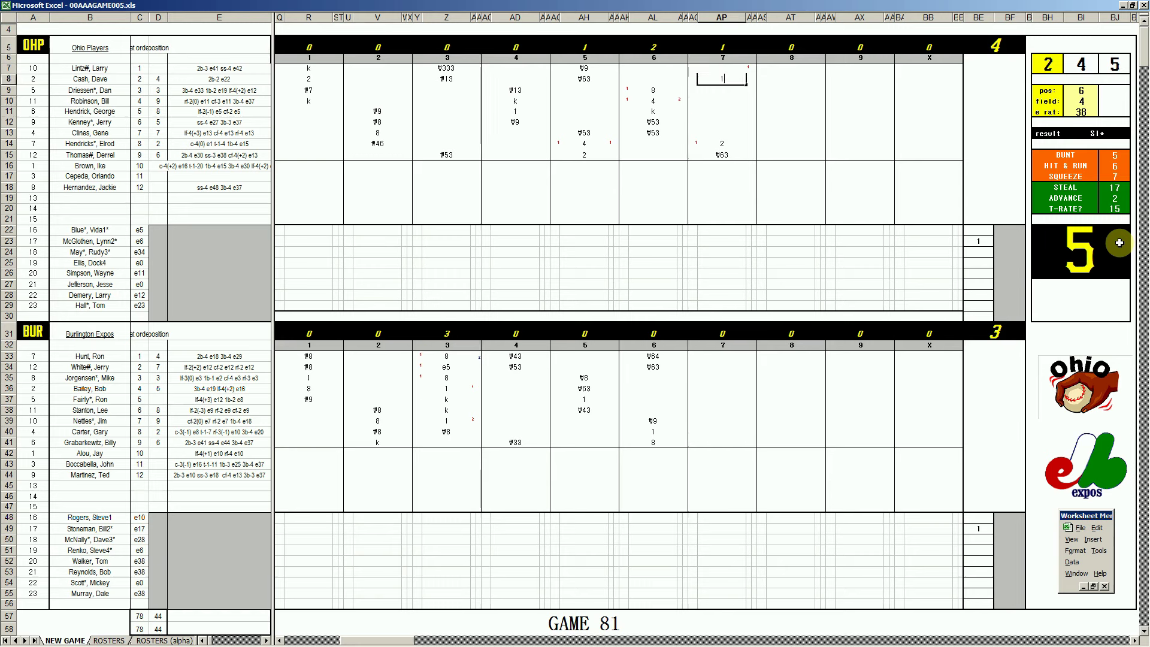
{"action": "left_click", "coordinate": [1119, 243]}
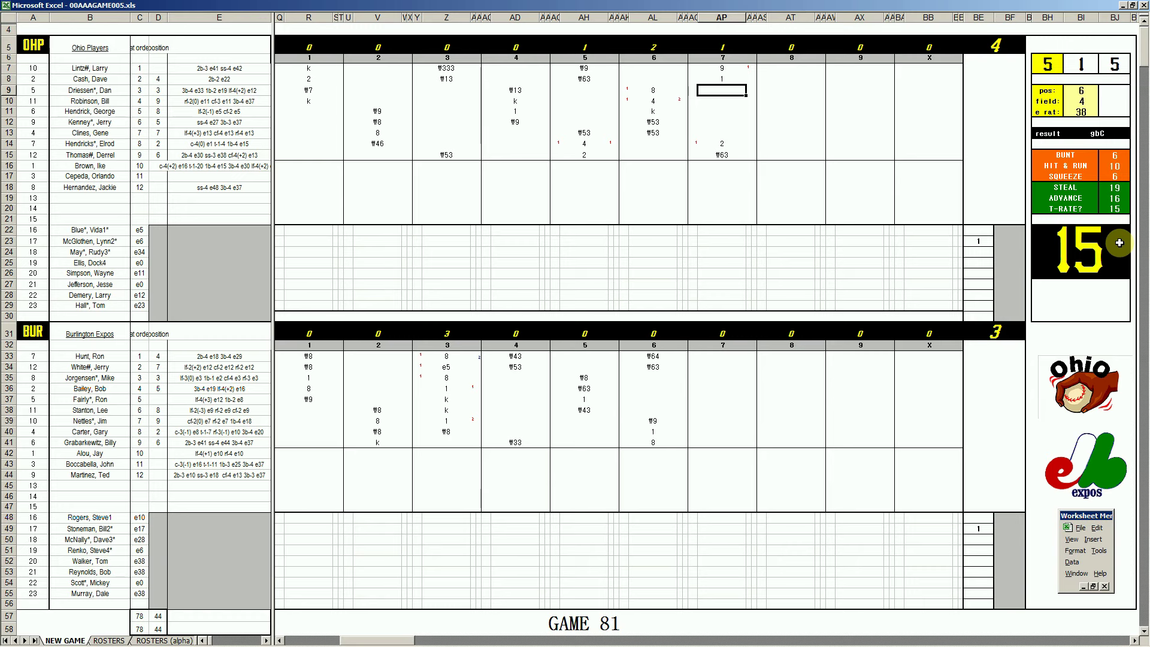
{"action": "key", "text": "Down"}
{"action": "key", "text": "Down"}
{"action": "key", "text": "Down"}
{"action": "key", "text": "Down"}
{"action": "key", "text": "Down"}
{"action": "key", "text": "Down"}
{"action": "key", "text": "Down"}
{"action": "key", "text": "Down"}
{"action": "key", "text": "Down"}
{"action": "key", "text": "Down"}
{"action": "key", "text": "Down"}
{"action": "key", "text": "Down"}
{"action": "key", "text": "Down"}
{"action": "type", "text": "s"}
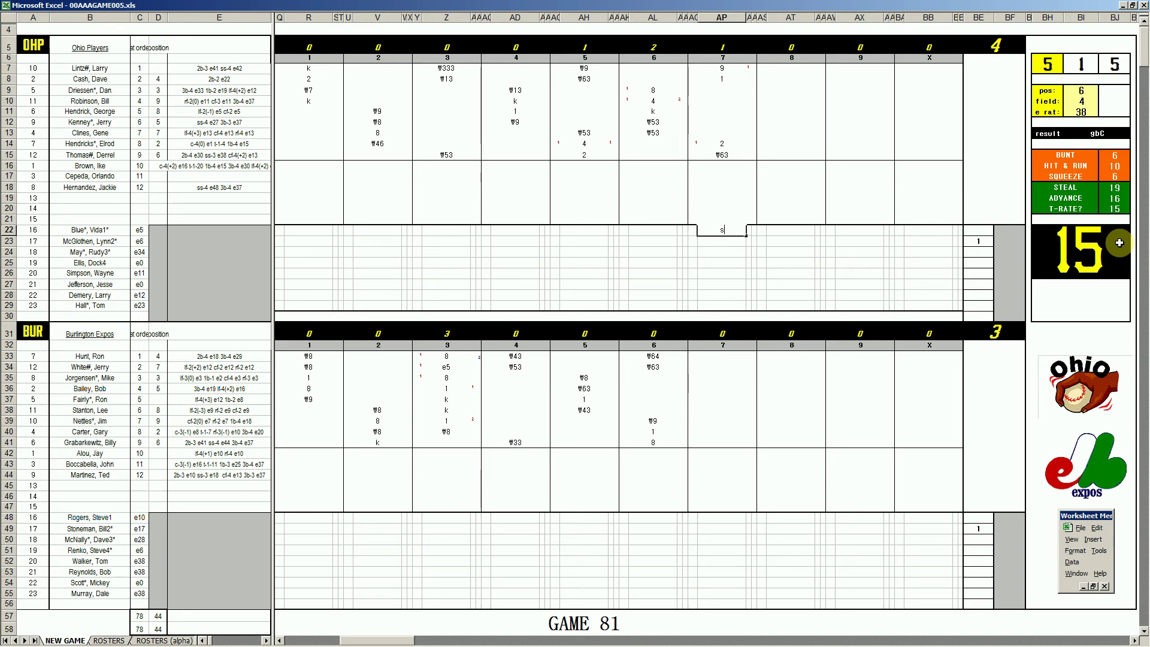
Step: Switch to Spotify and play track 1, Song Of A Sinner, from Solid Oak
{"action": "mouse_move", "coordinate": [703, 638]}
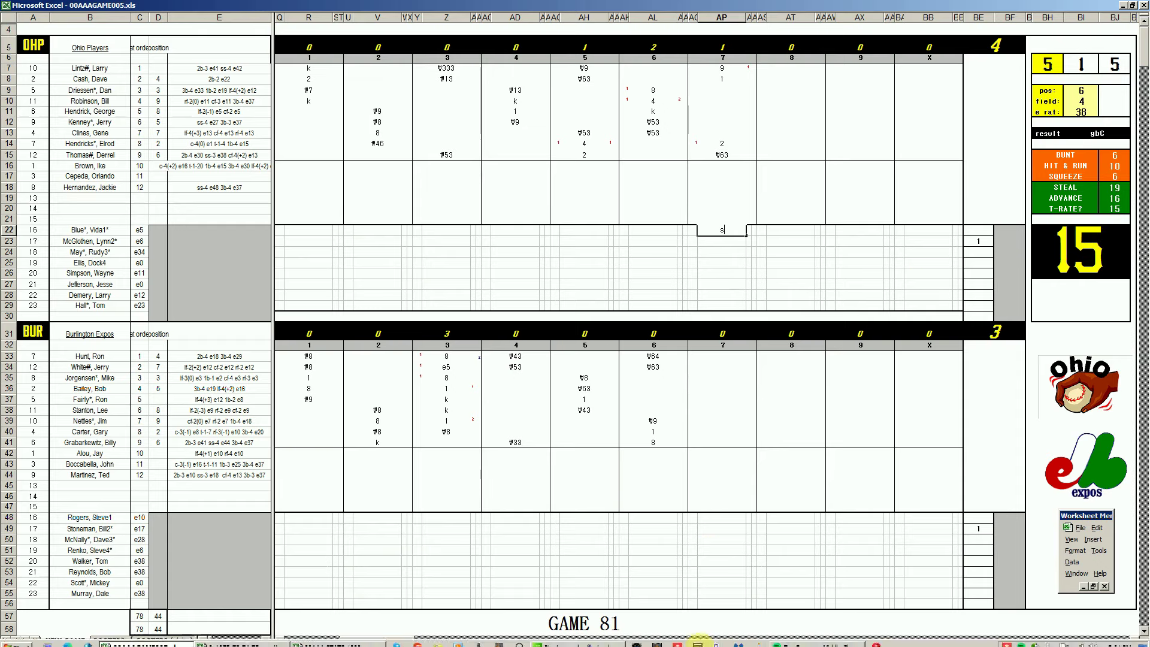
{"action": "left_click", "coordinate": [785, 639]}
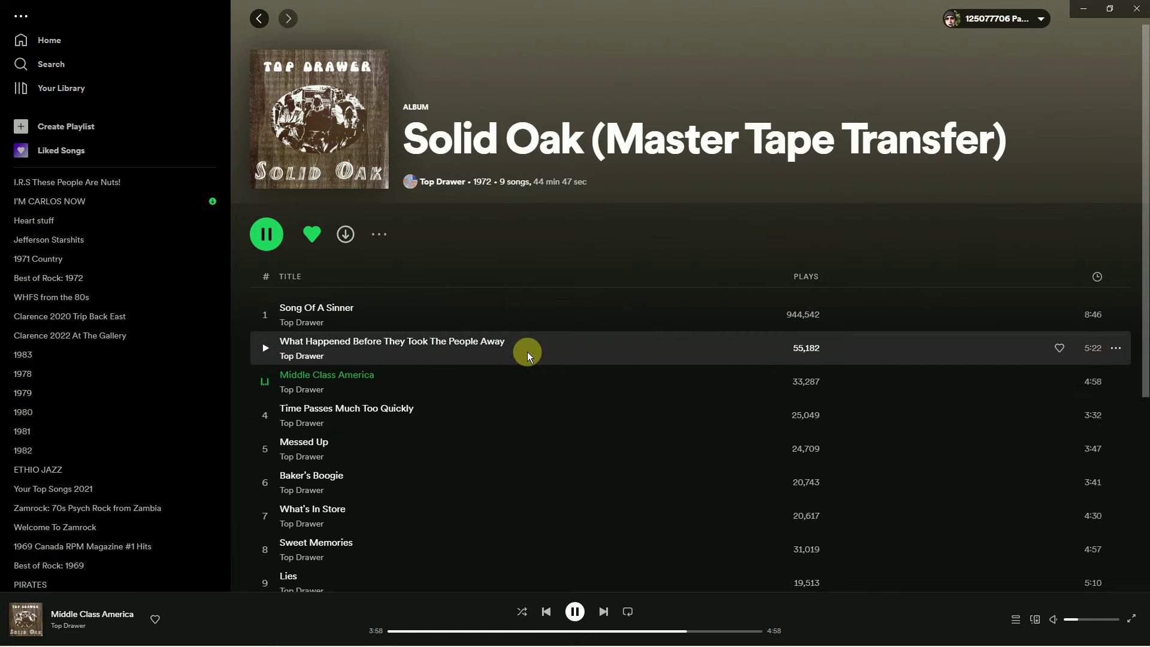
{"action": "left_click", "coordinate": [264, 314]}
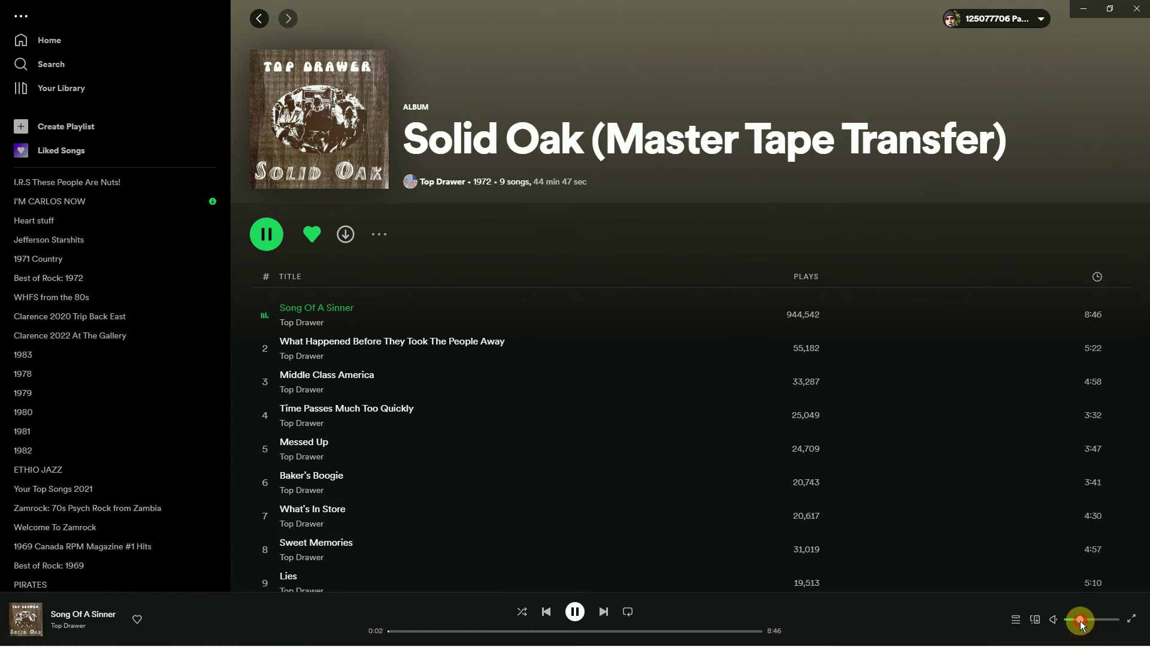
Step: Return to the Game 81 scoresheet, keep the pitcher note s, and select AP35
{"action": "mouse_move", "coordinate": [288, 643]}
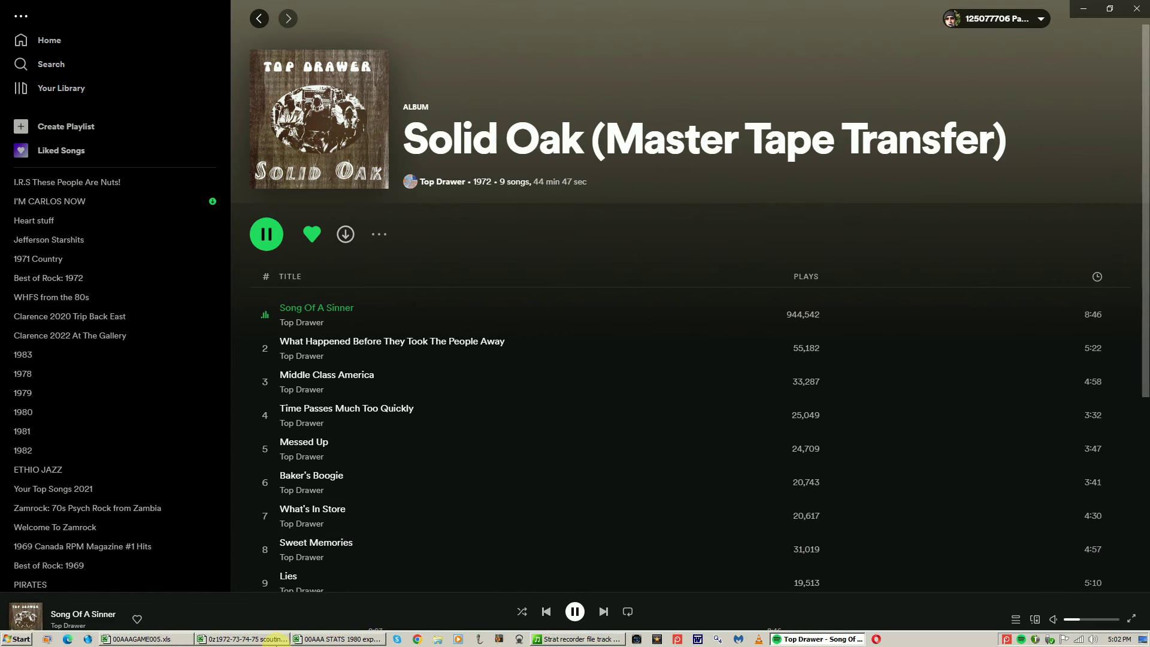
{"action": "left_click", "coordinate": [154, 639]}
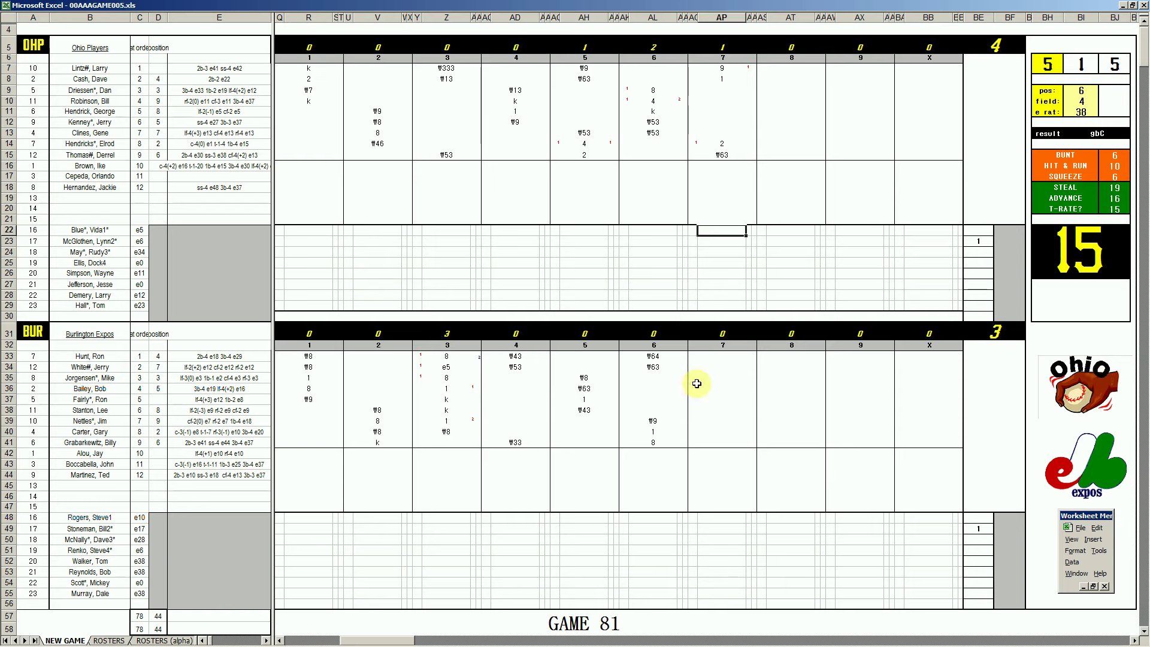
{"action": "type", "text": "s"}
{"action": "left_click", "coordinate": [715, 377]}
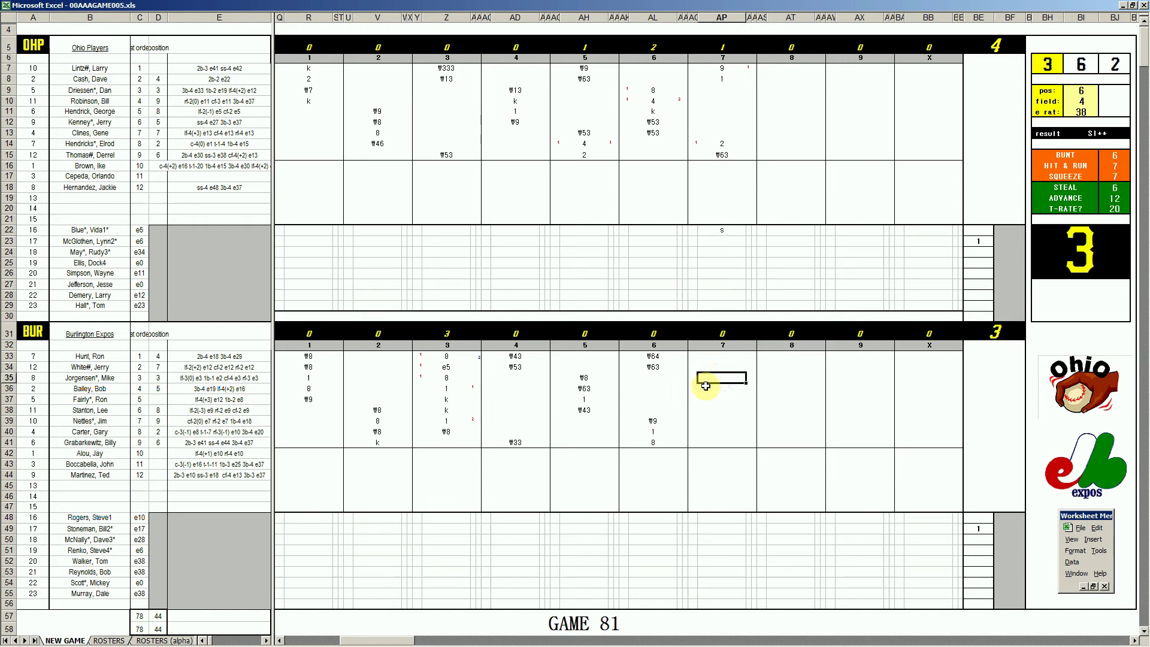
Step: Enter Burlington's seventh-inning plays 8, #8 and #4 in AP35–AP37
{"action": "type", "text": "8"}
{"action": "left_click", "coordinate": [706, 386]}
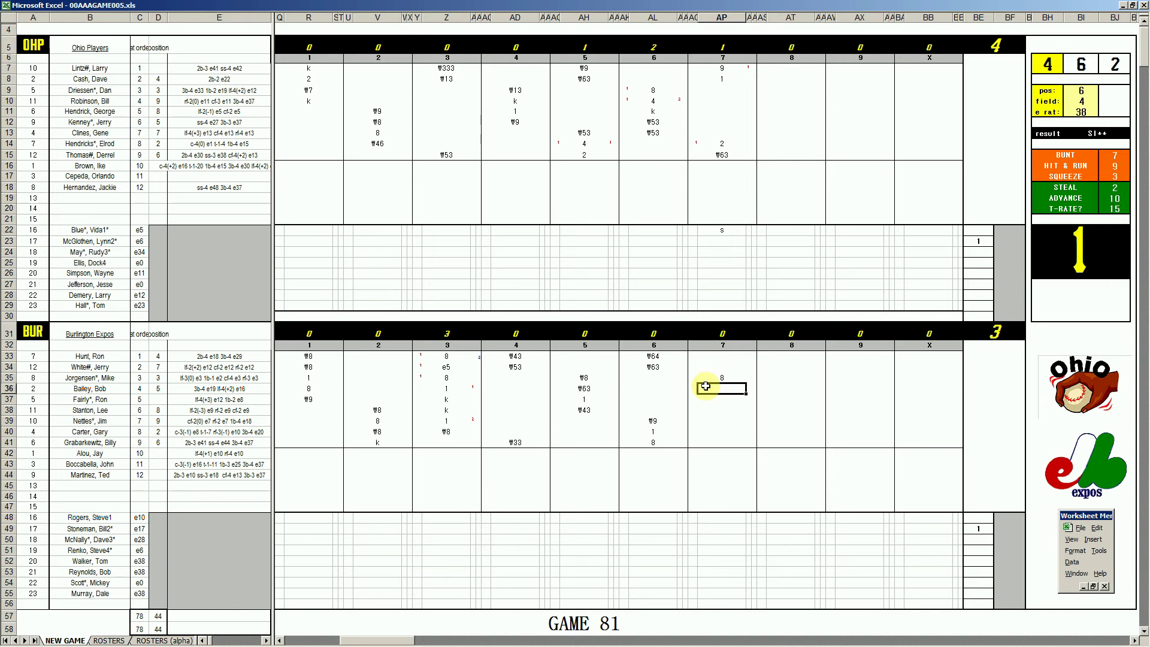
{"action": "type", "text": "#8"}
{"action": "key", "text": "Return"}
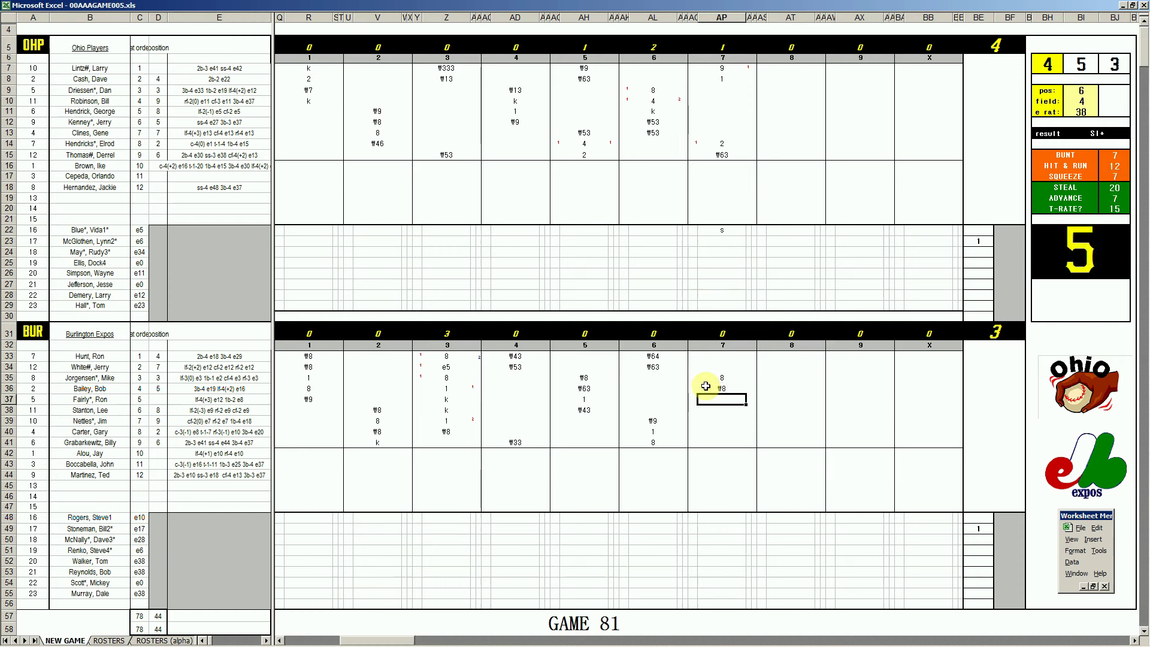
{"action": "type", "text": "#4"}
{"action": "key", "text": "Return"}
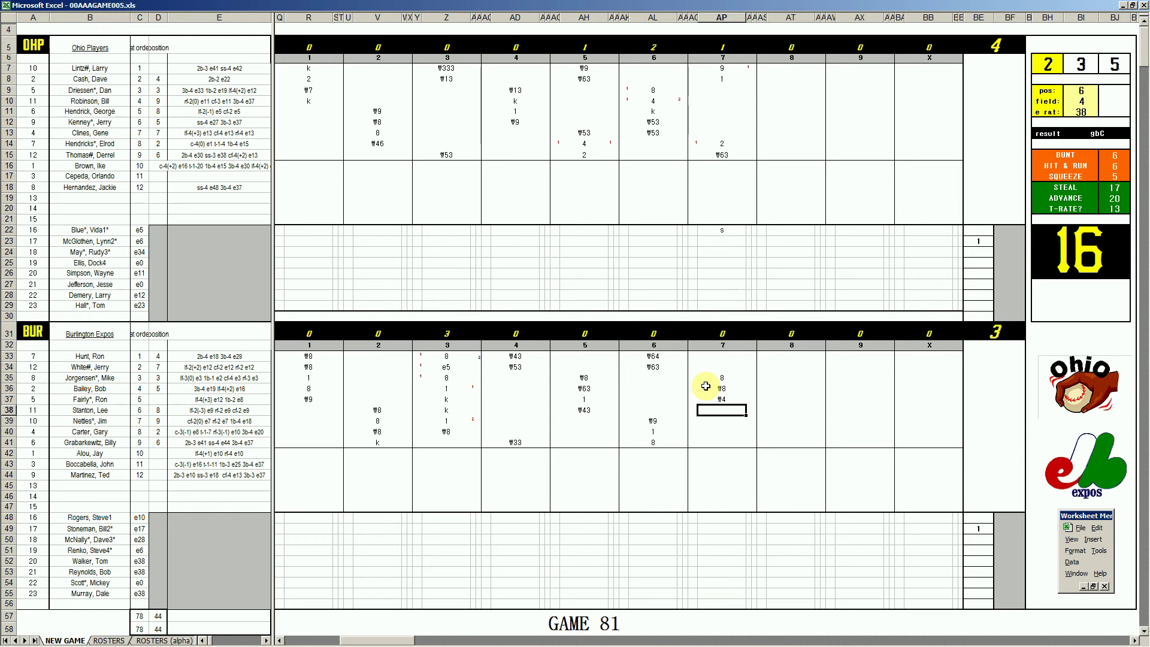
Step: Enter 1 in AP38, 8 in AP39, and \16 in AP40 for Burlington's seventh inning
{"action": "type", "text": "1"}
{"action": "key", "text": "Return"}
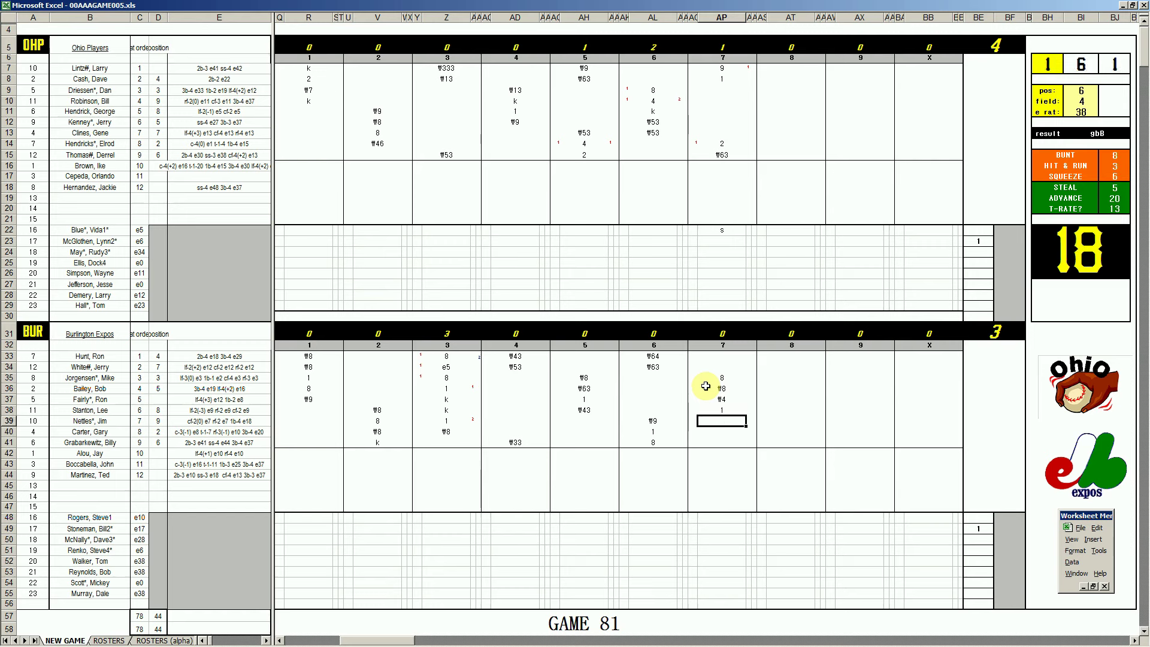
{"action": "type", "text": "8"}
{"action": "key", "text": "Return"}
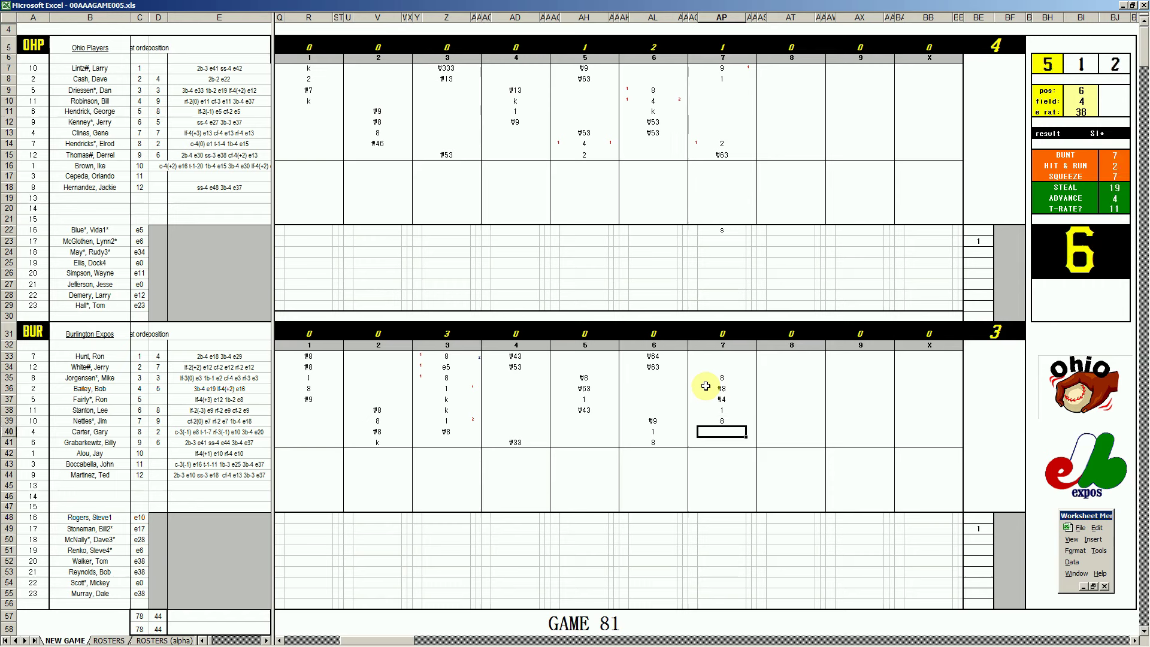
{"action": "type", "text": "\\16"}
Step: Record ₩9 in Ohio's row 9 eighth-inning cell with position rating 4
{"action": "left_click", "coordinate": [780, 91]}
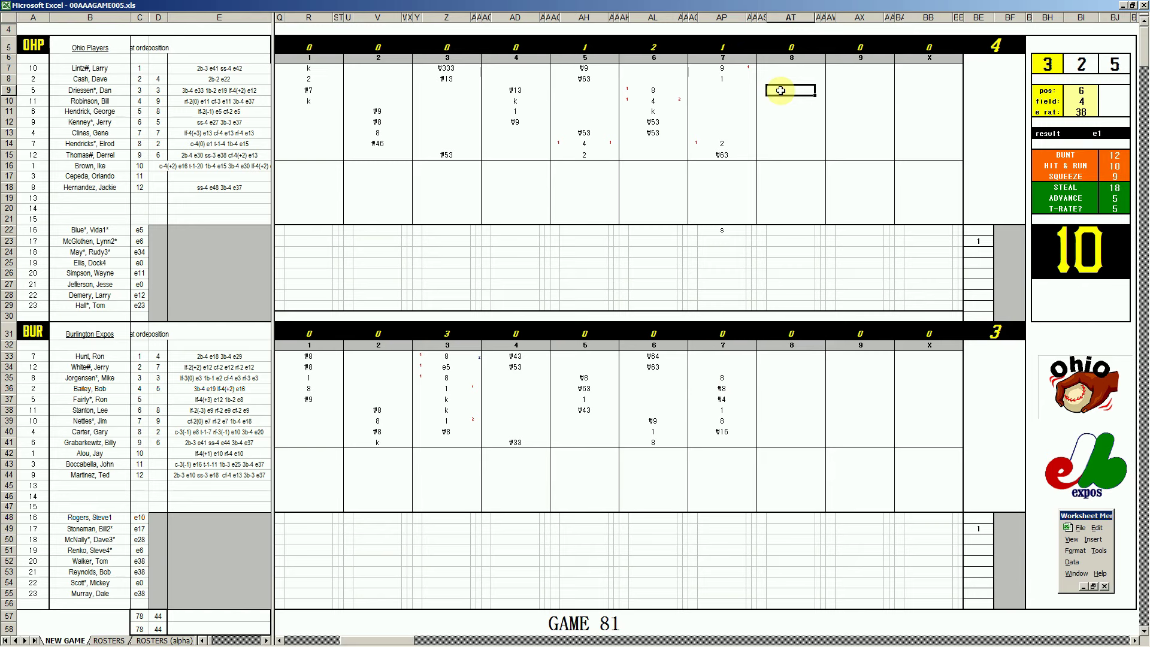
{"action": "type", "text": "₩9"}
{"action": "key", "text": "Return"}
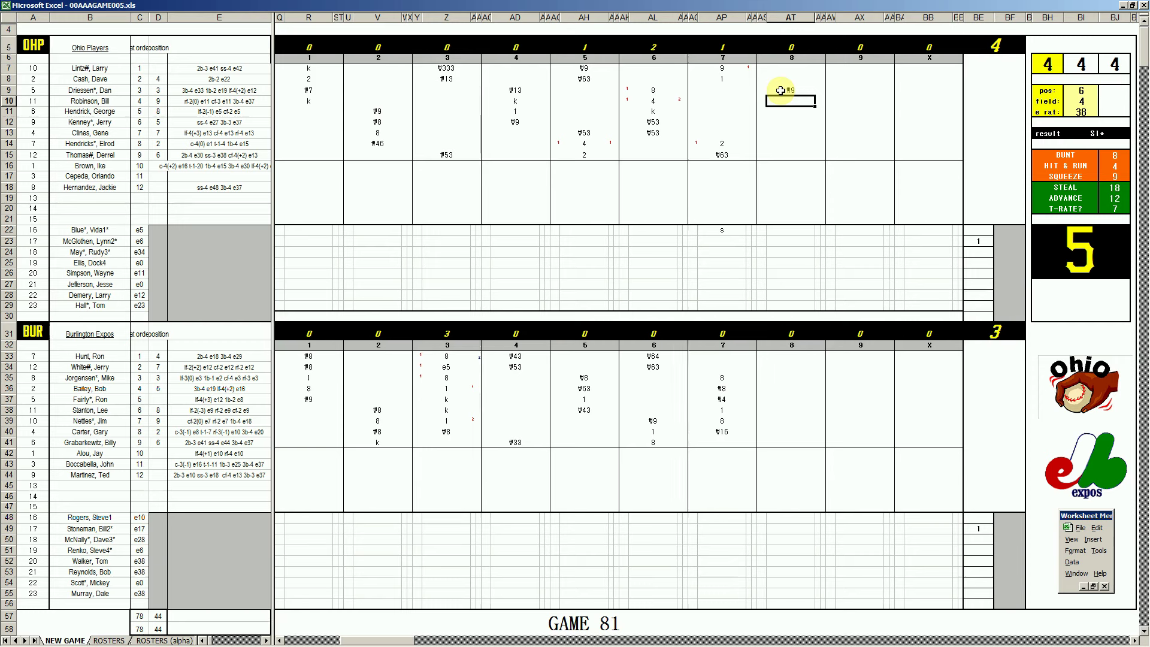
{"action": "key", "text": "Tab"}
{"action": "type", "text": "4"}
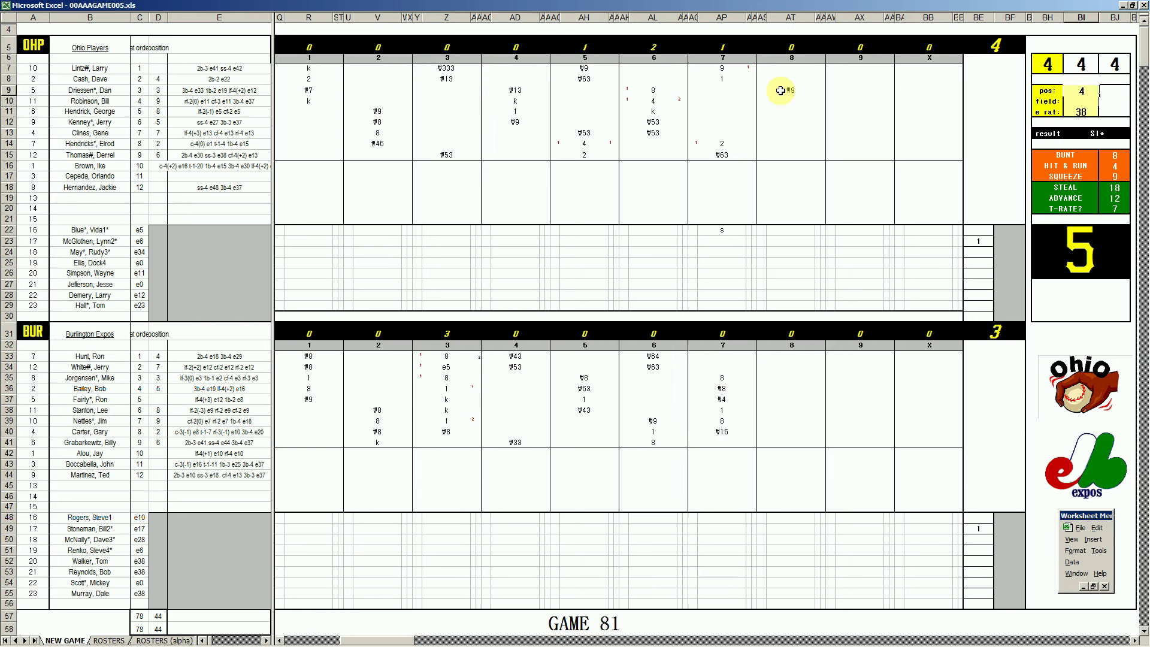
{"action": "key", "text": "Return"}
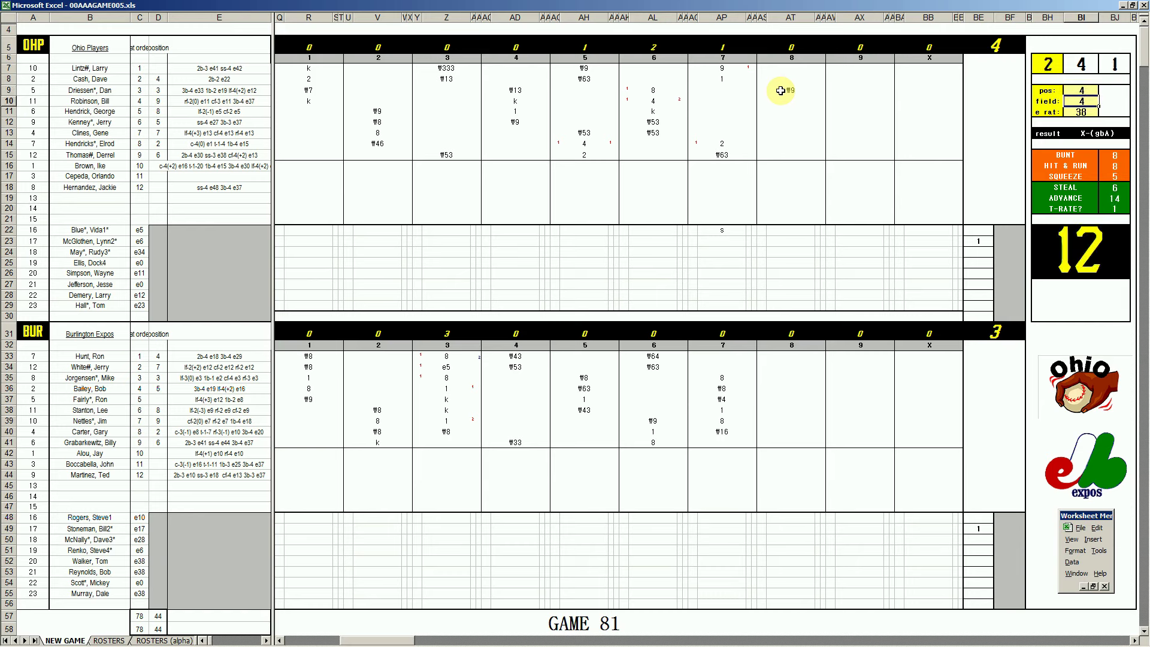
Step: Enter #43 in AT10, then set position 7, field rating 2 and e rat 12
{"action": "left_click", "coordinate": [789, 100]}
{"action": "type", "text": "#43"}
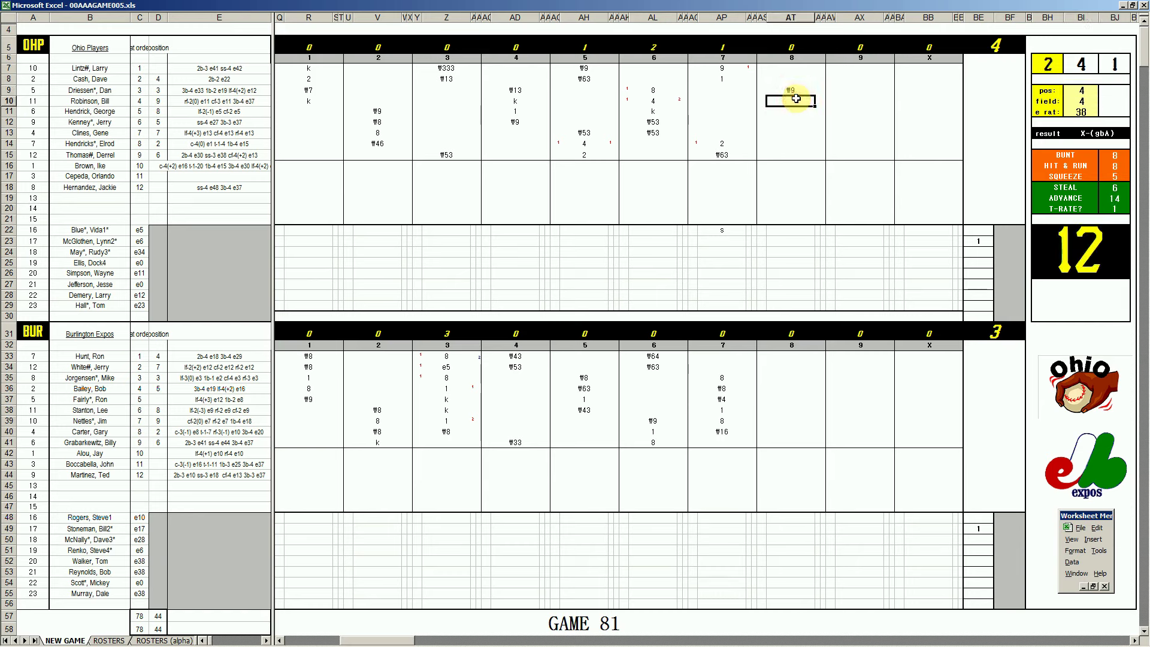
{"action": "key", "text": "Return"}
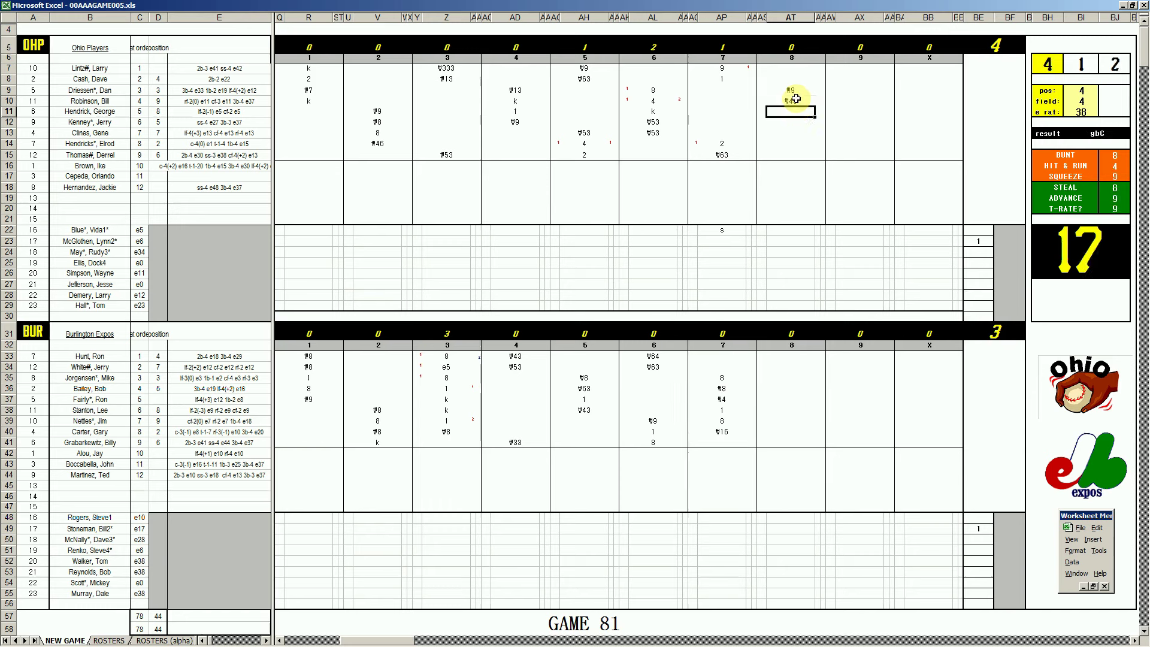
{"action": "key", "text": "Tab"}
{"action": "type", "text": "7"}
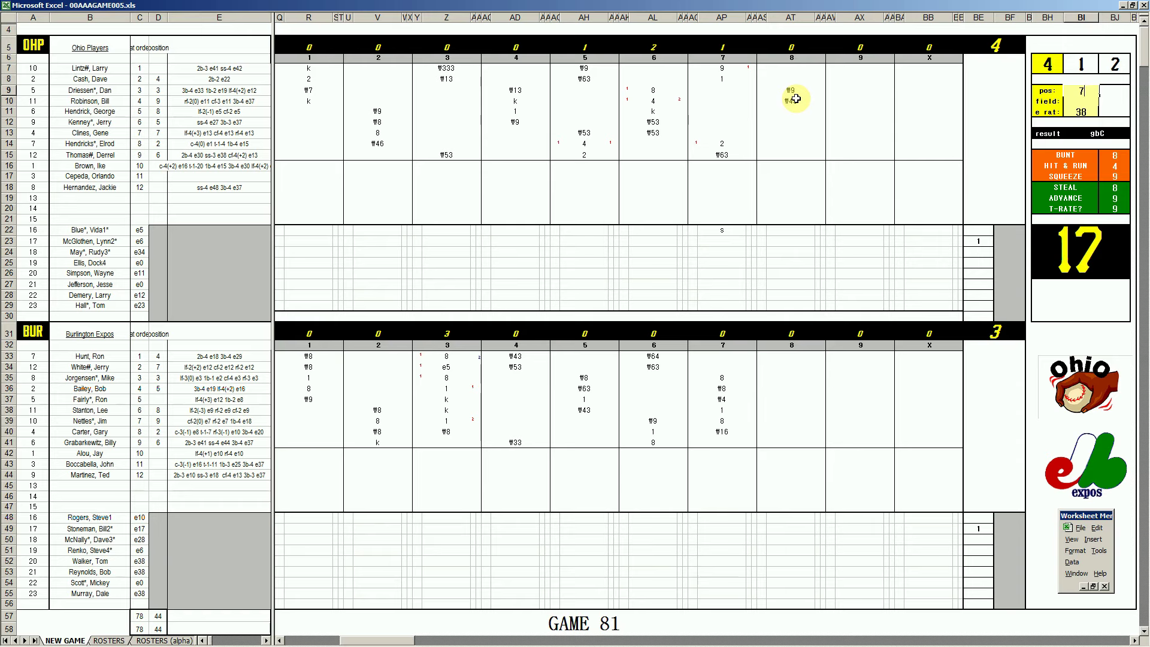
{"action": "key", "text": "Return"}
{"action": "type", "text": "2"}
{"action": "key", "text": "Return"}
{"action": "type", "text": "12"}
{"action": "key", "text": "Return"}
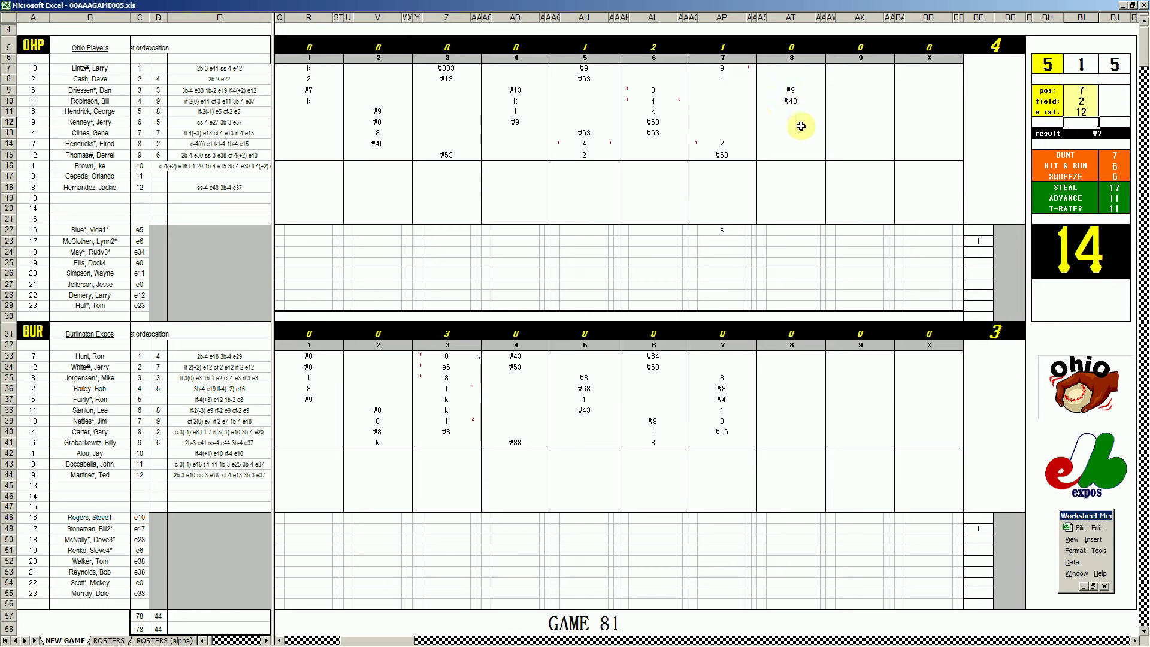
Step: Enter #7 in AT11, leave AT41 unchanged, and start a k in AT33
{"action": "left_click", "coordinate": [798, 110]}
{"action": "type", "text": "#7"}
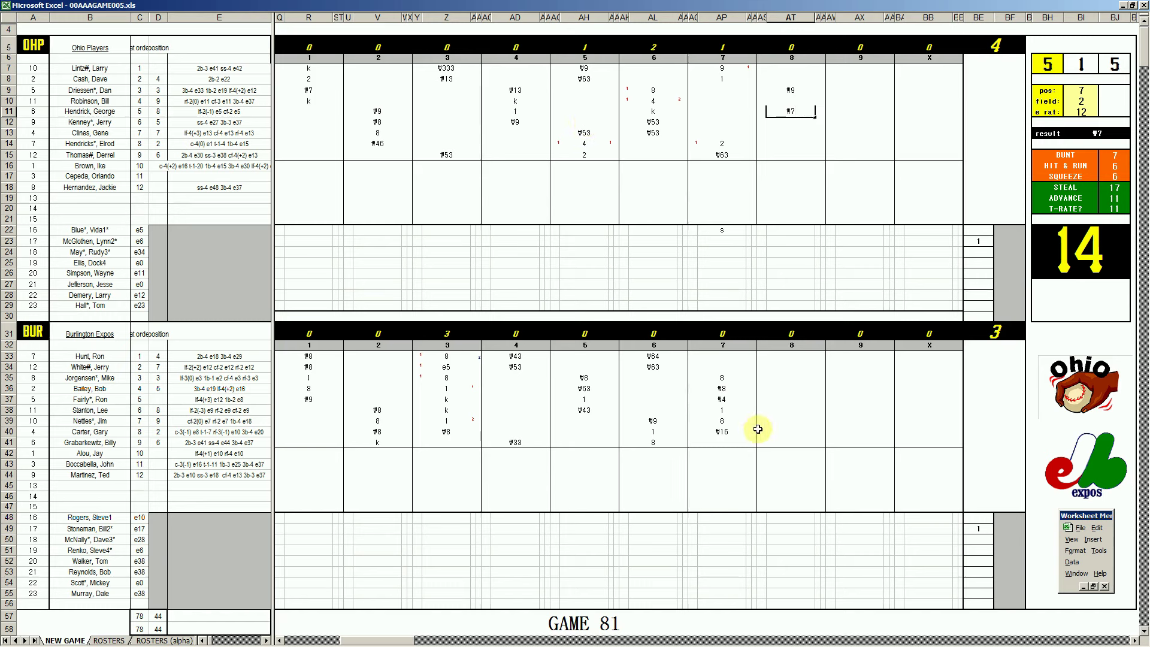
{"action": "left_click", "coordinate": [789, 443]}
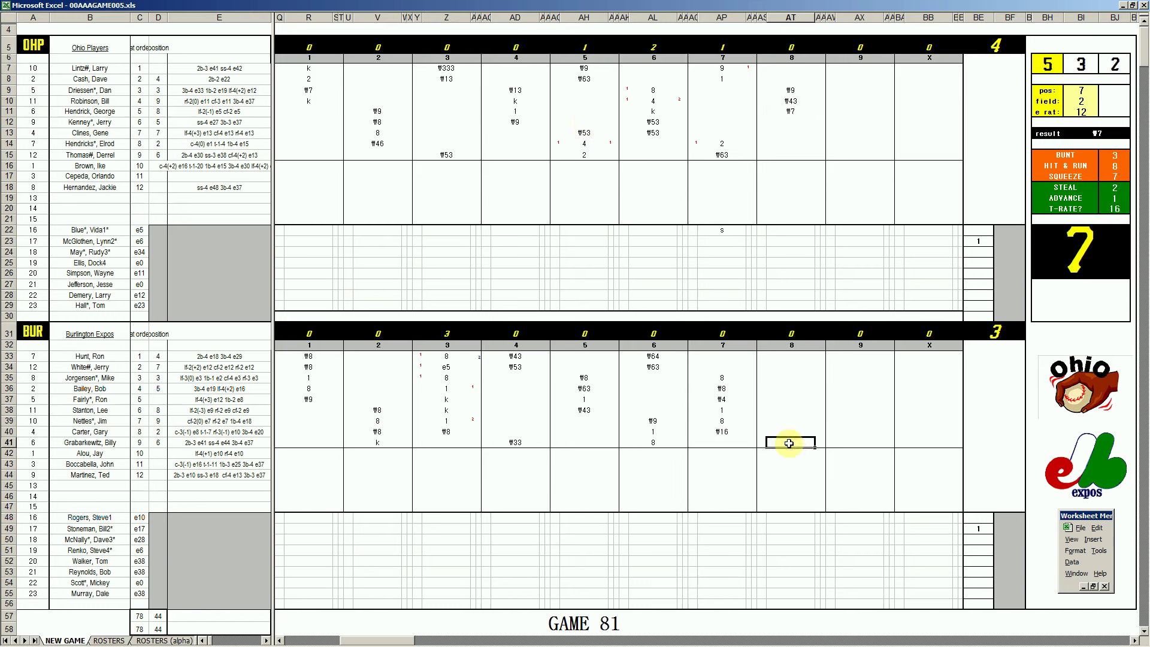
{"action": "double_click", "coordinate": [788, 443]}
{"action": "key", "text": "Return"}
{"action": "key", "text": "Up"}
{"action": "key", "text": "Up"}
{"action": "key", "text": "Up"}
{"action": "key", "text": "Up"}
{"action": "key", "text": "Up"}
{"action": "key", "text": "Up"}
{"action": "key", "text": "Up"}
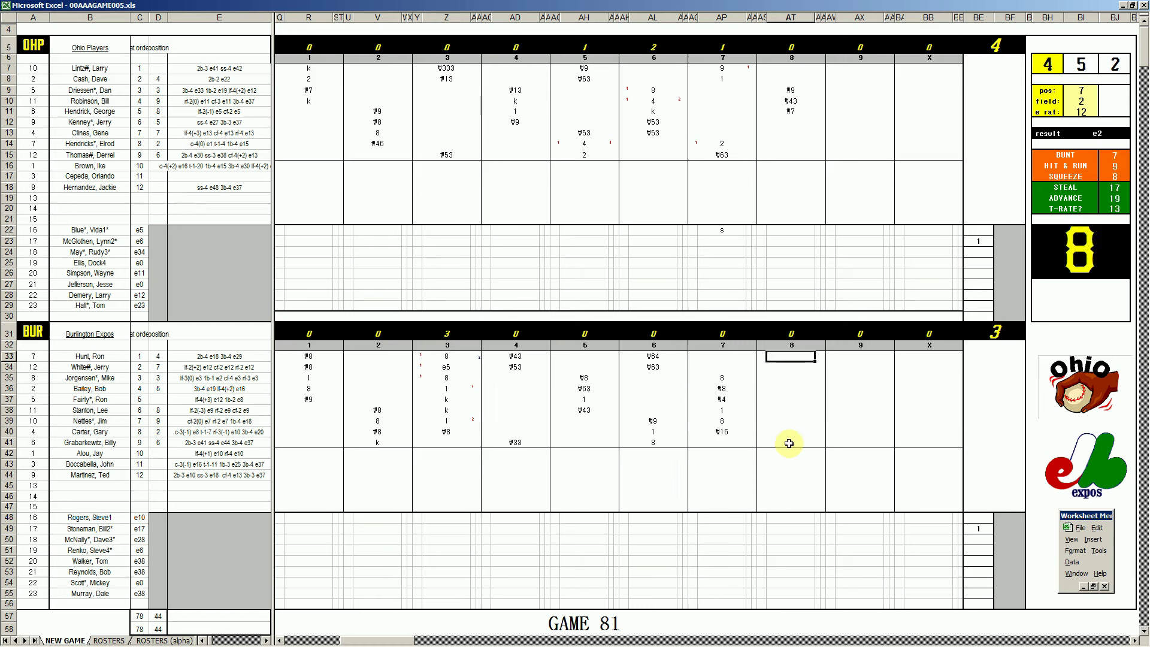
{"action": "type", "text": "k"}
Step: Commit the k in AT33 and enter f9 (₩9) in AT34 for Burlington's second batter
{"action": "key", "text": "Return"}
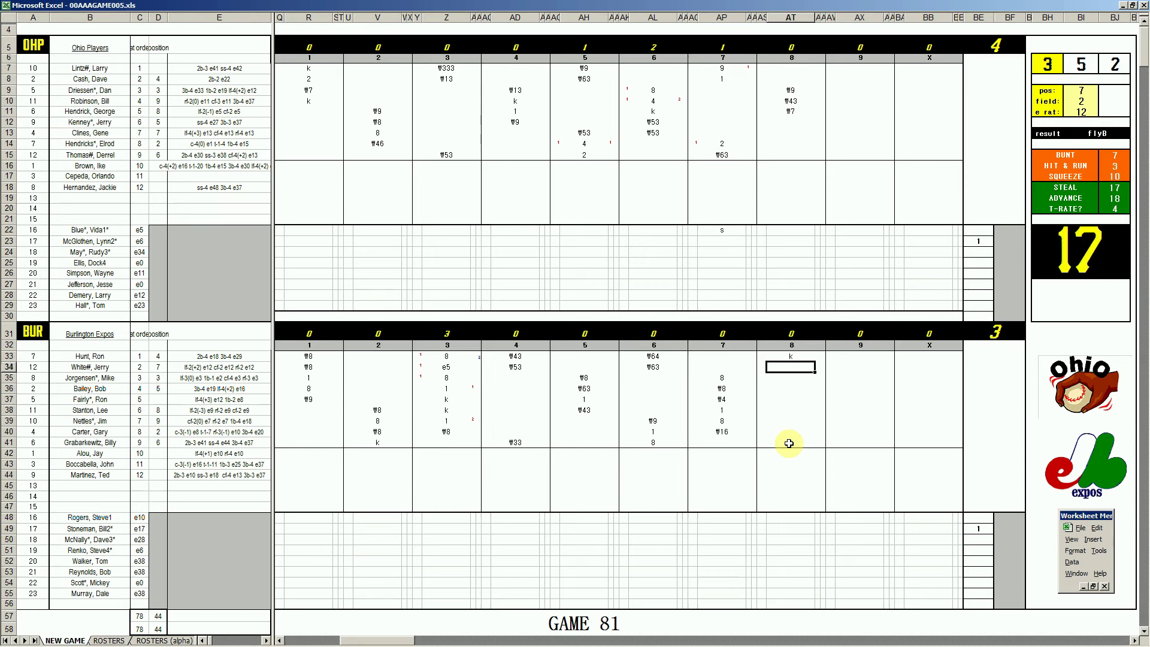
{"action": "type", "text": "f9"}
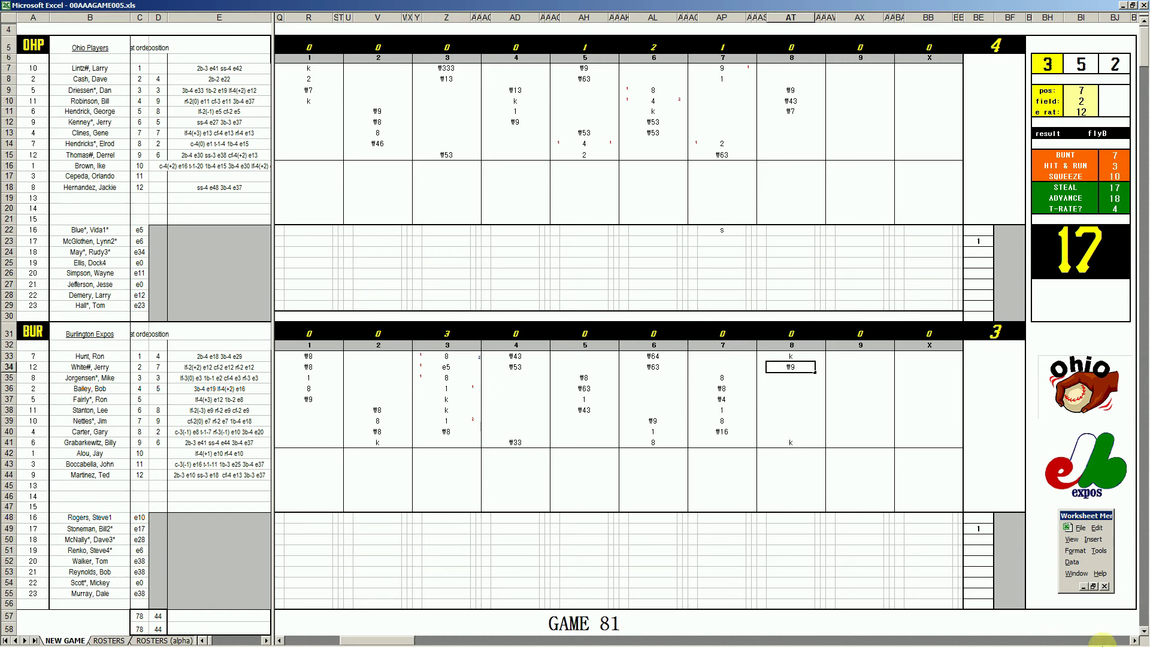
{"action": "left_click", "coordinate": [1006, 531]}
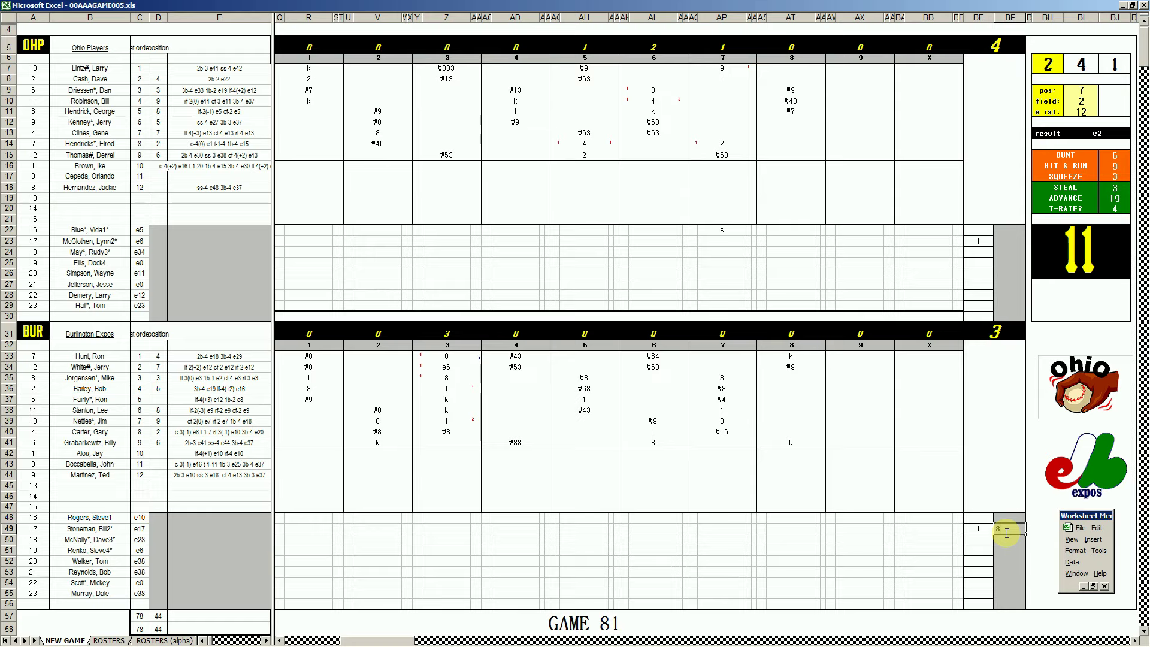
Step: Commit 8 in BF49 and enter 9 in BE54 for Burlington's reliever
{"action": "key", "text": "Return"}
{"action": "key", "text": "Down"}
{"action": "key", "text": "Down"}
{"action": "key", "text": "Down"}
{"action": "key", "text": "Down"}
{"action": "key", "text": "Down"}
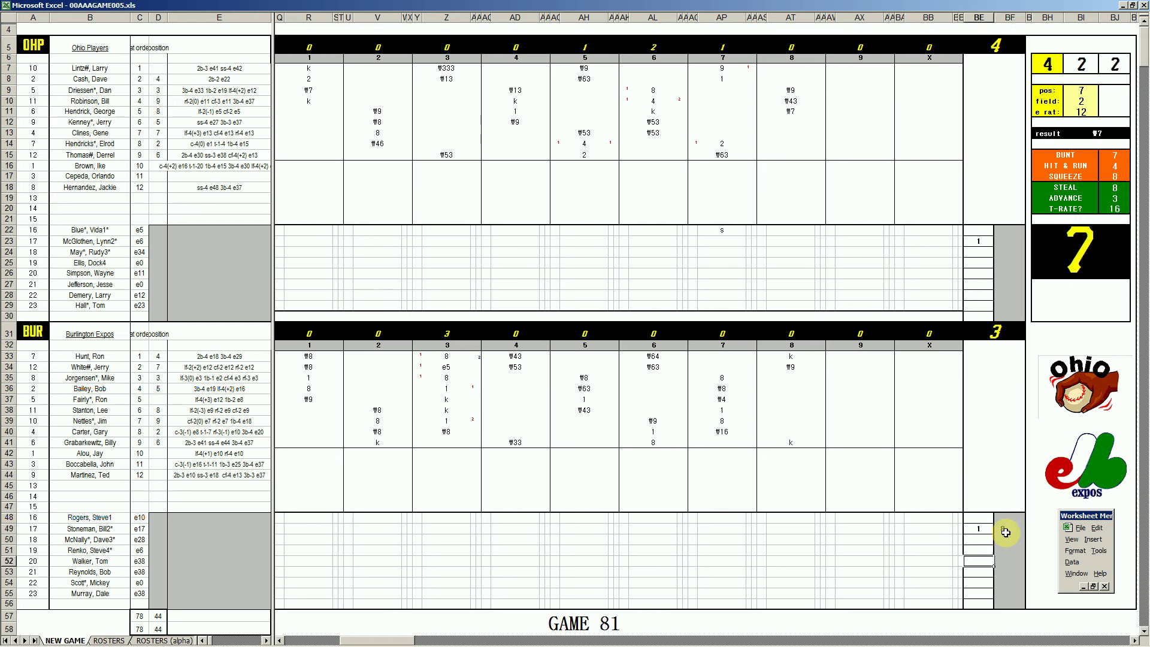
{"action": "type", "text": "9"}
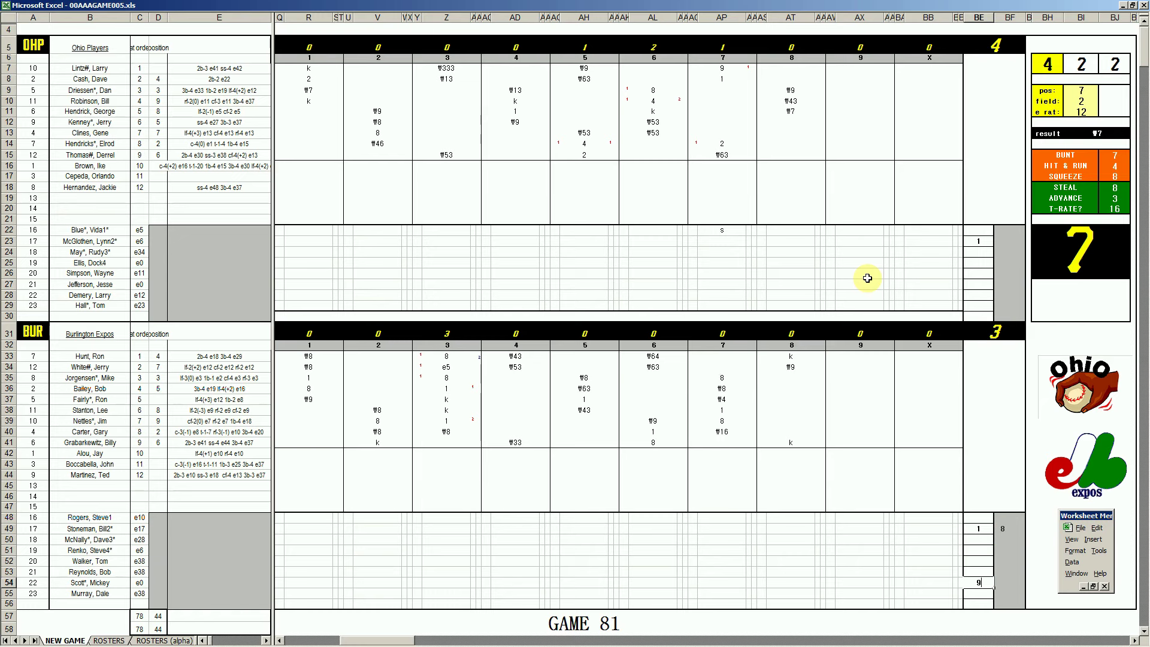
Step: Set field rating 2 and enter '2e7 in AX18 for Ohio's ninth inning
{"action": "left_click", "coordinate": [856, 187]}
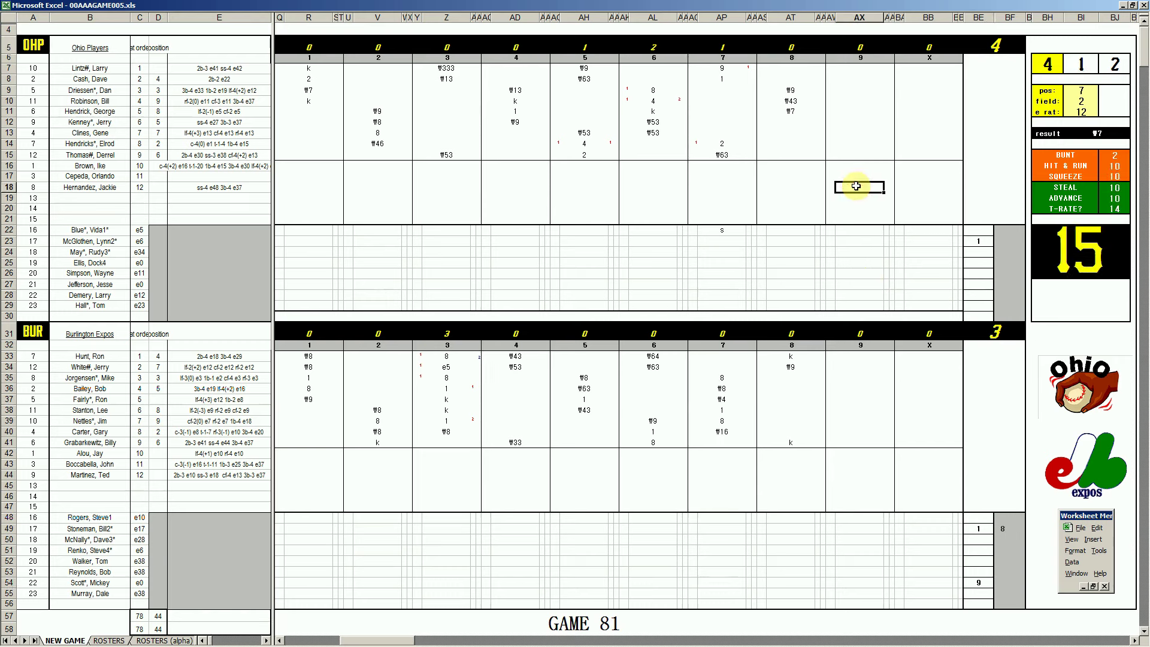
{"action": "key", "text": "Tab"}
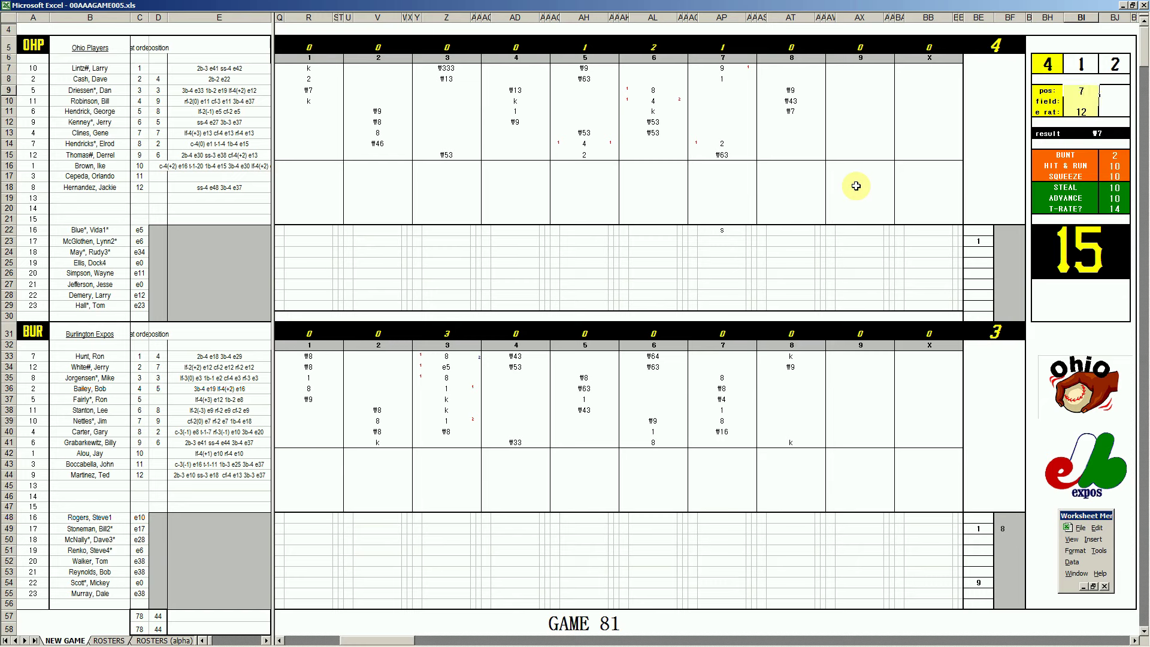
{"action": "type", "text": "2"}
{"action": "key", "text": "Return"}
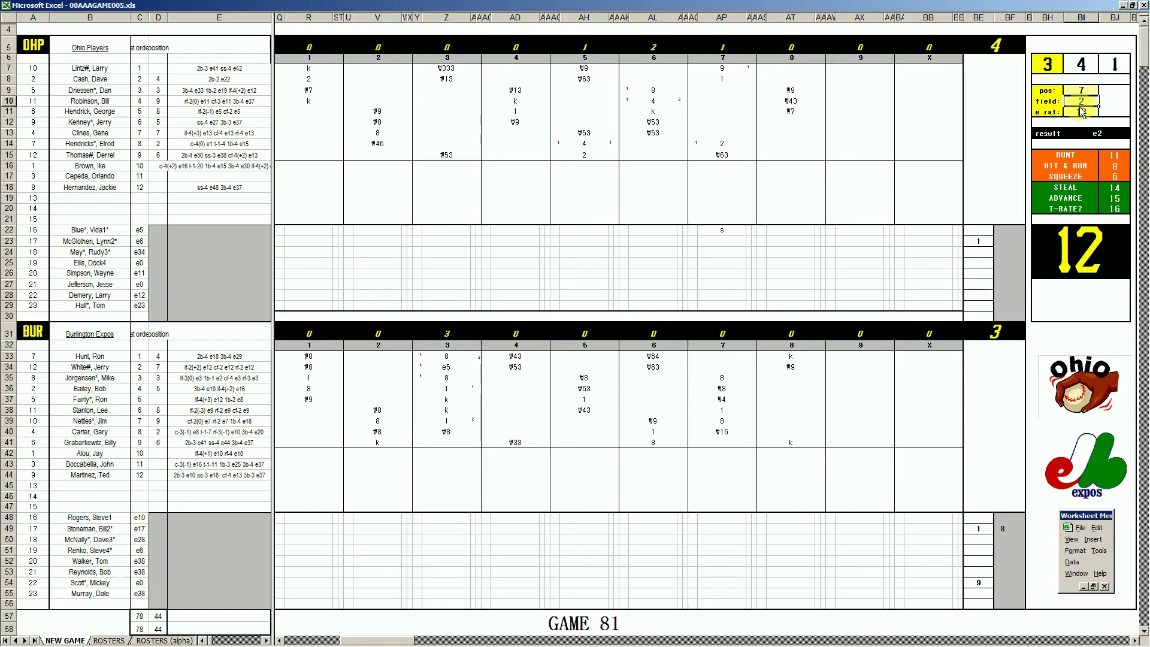
{"action": "left_click", "coordinate": [867, 134]}
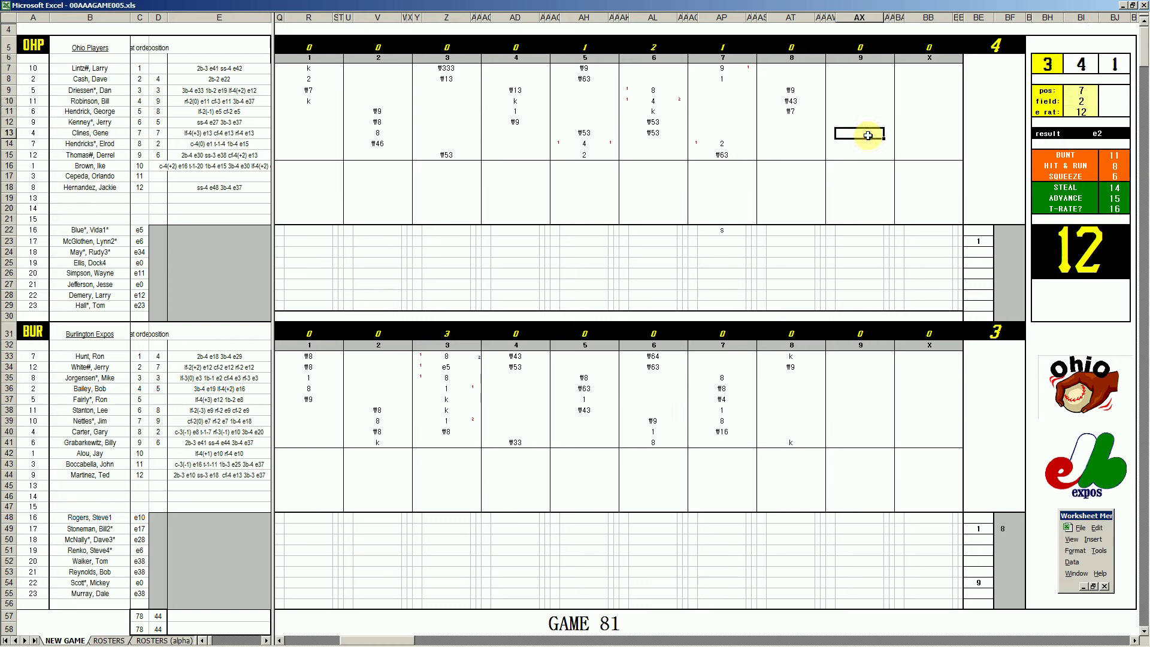
{"action": "key", "text": "Down"}
{"action": "key", "text": "Down"}
{"action": "key", "text": "Down"}
{"action": "key", "text": "Down"}
{"action": "key", "text": "Down"}
{"action": "type", "text": "'2e7"}
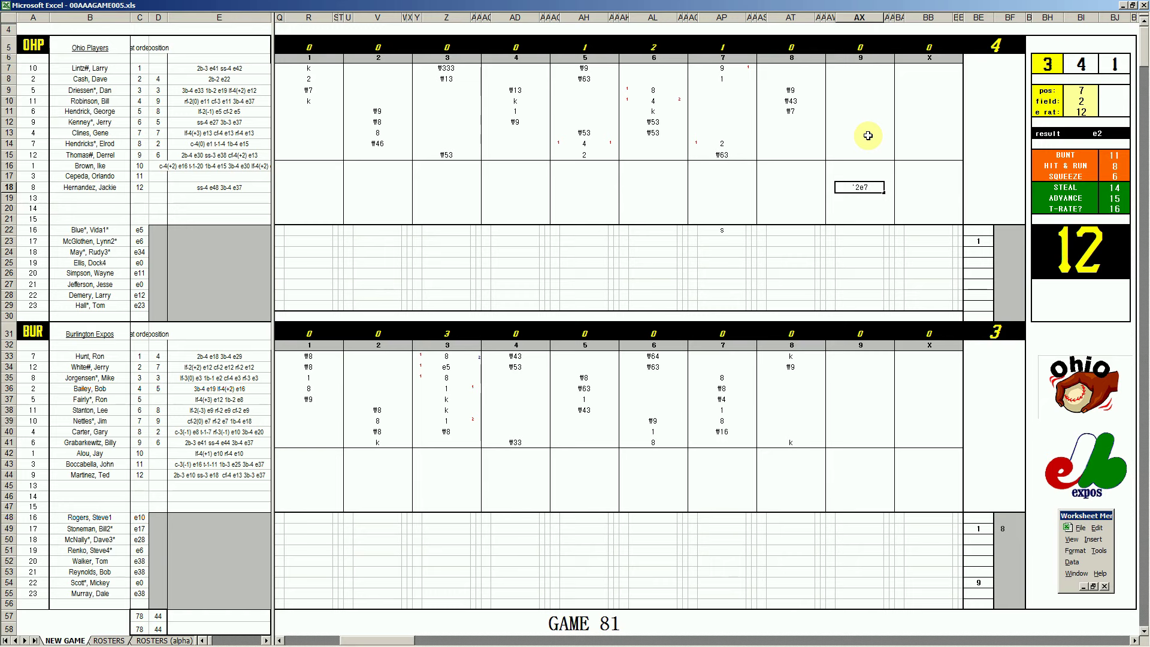
Step: Enter run marker 1 in AX13, 8 in AX16, and f7 in AX15
{"action": "left_click", "coordinate": [868, 135]}
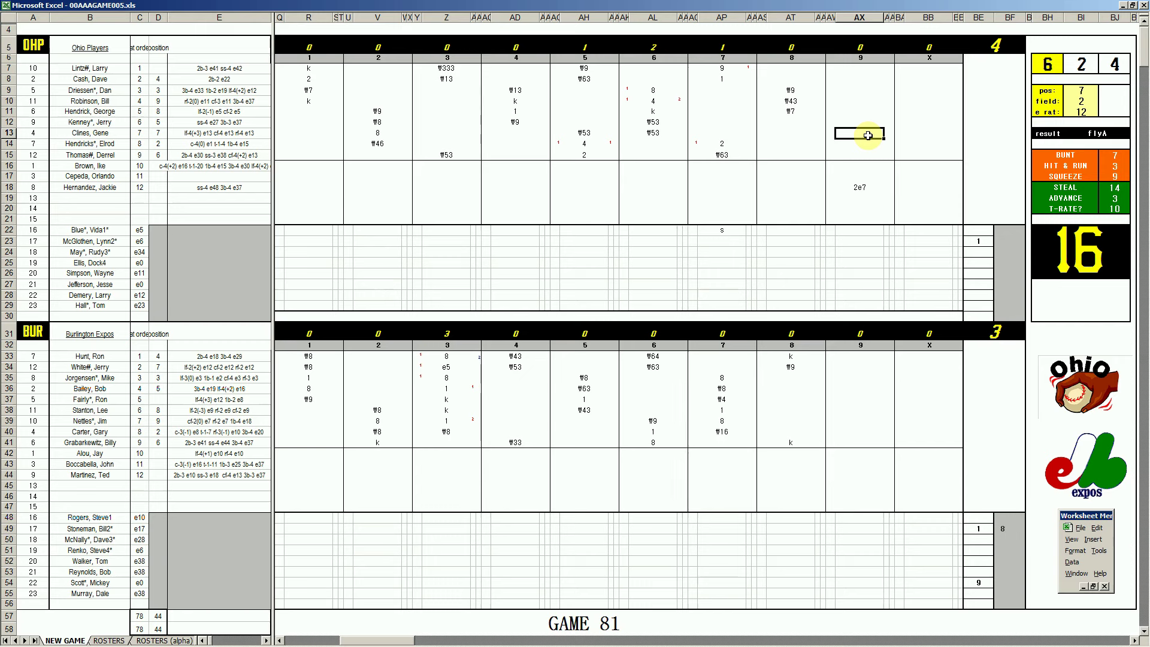
{"action": "type", "text": "1"}
{"action": "key", "text": "Return"}
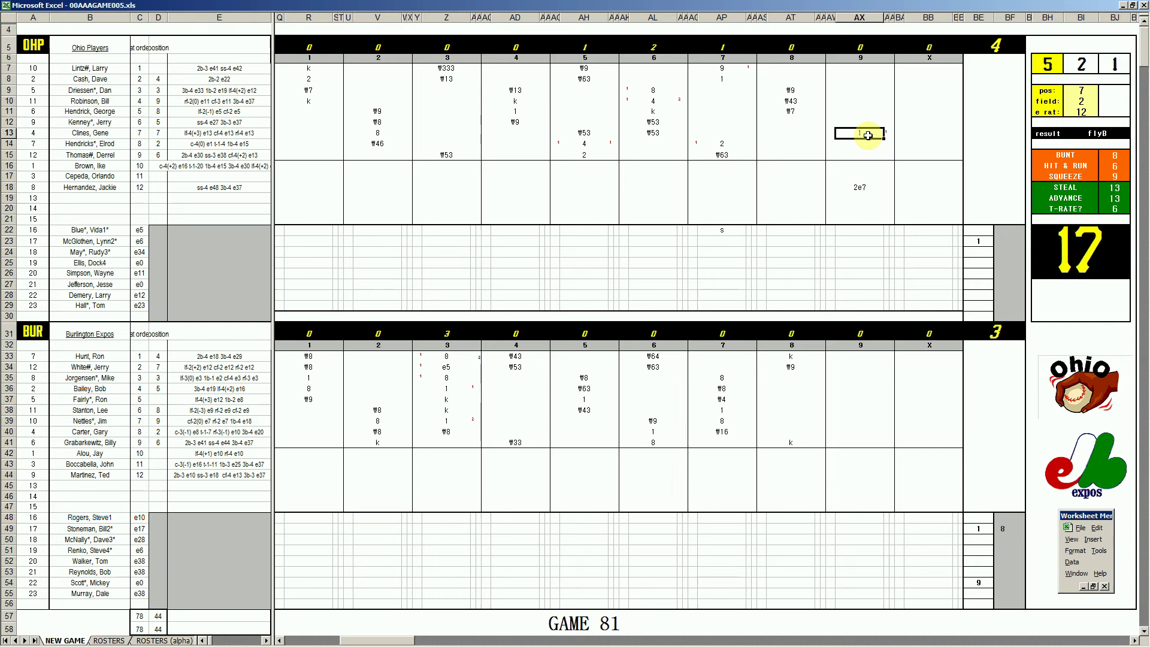
{"action": "key", "text": "Down"}
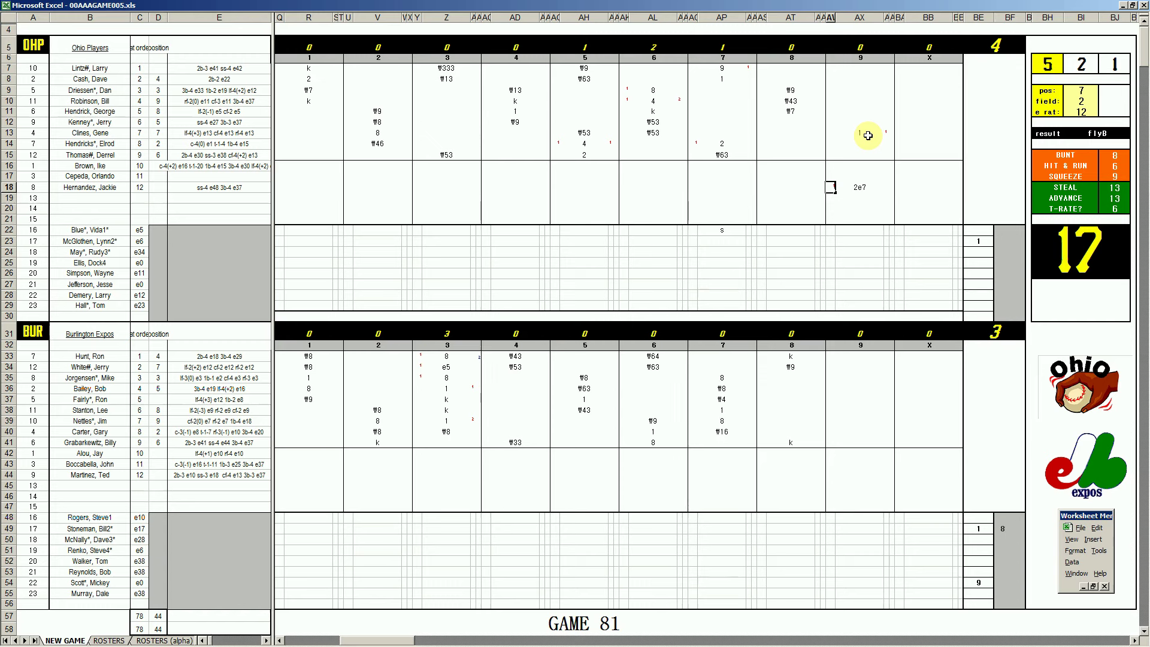
{"action": "key", "text": "Up"}
{"action": "key", "text": "Up"}
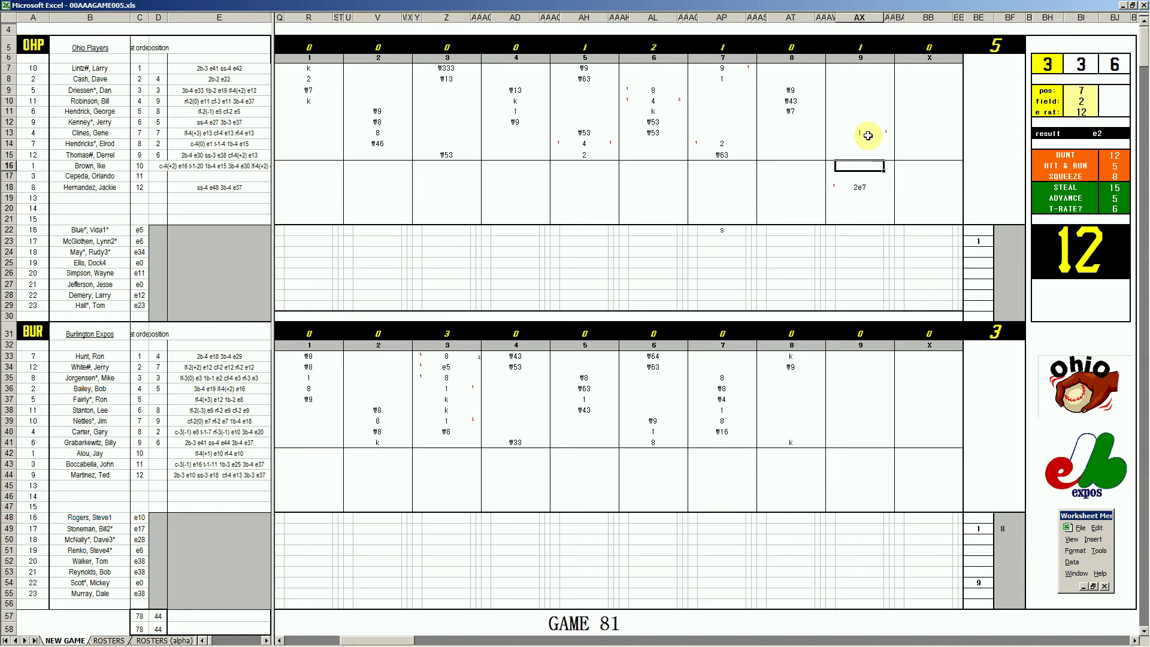
{"action": "type", "text": "8"}
{"action": "key", "text": "Up"}
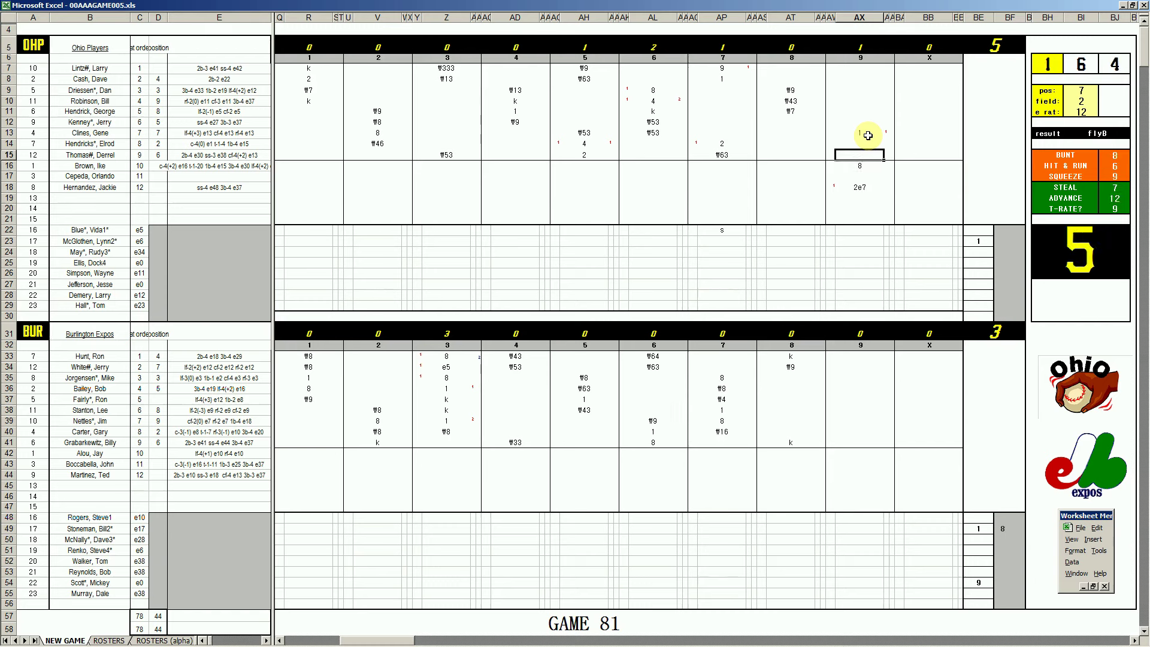
{"action": "type", "text": "f7"}
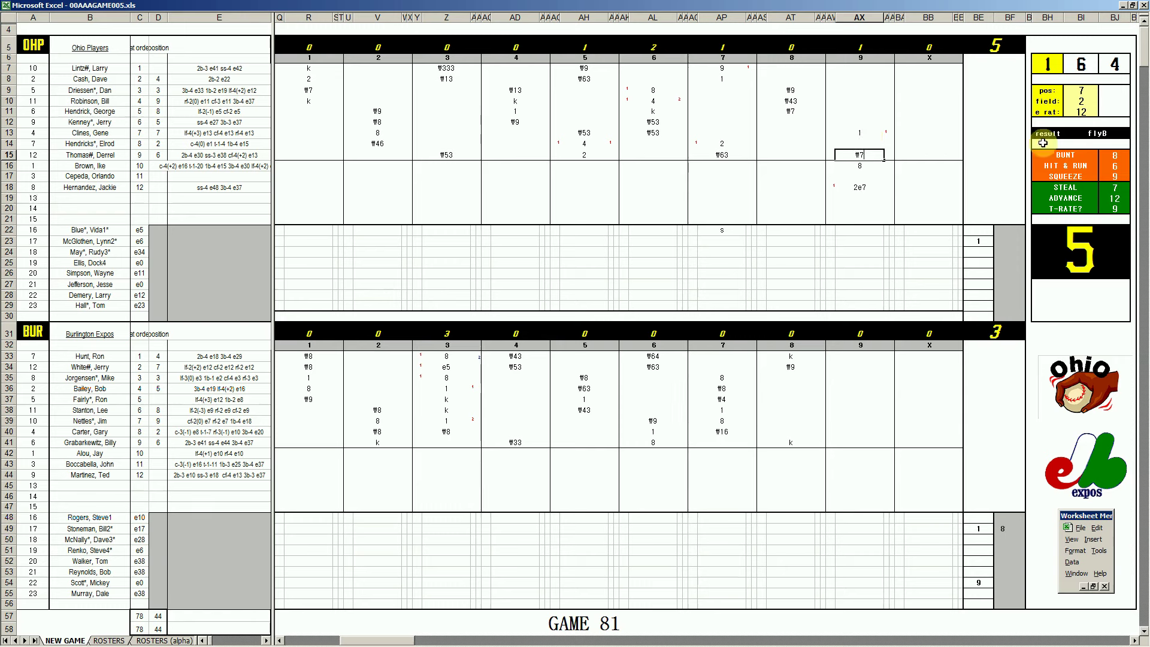
Step: Commit #7 in AX15, enter 8 in row 7's ninth-inning cell, and add a run marker 1
{"action": "left_click", "coordinate": [853, 176]}
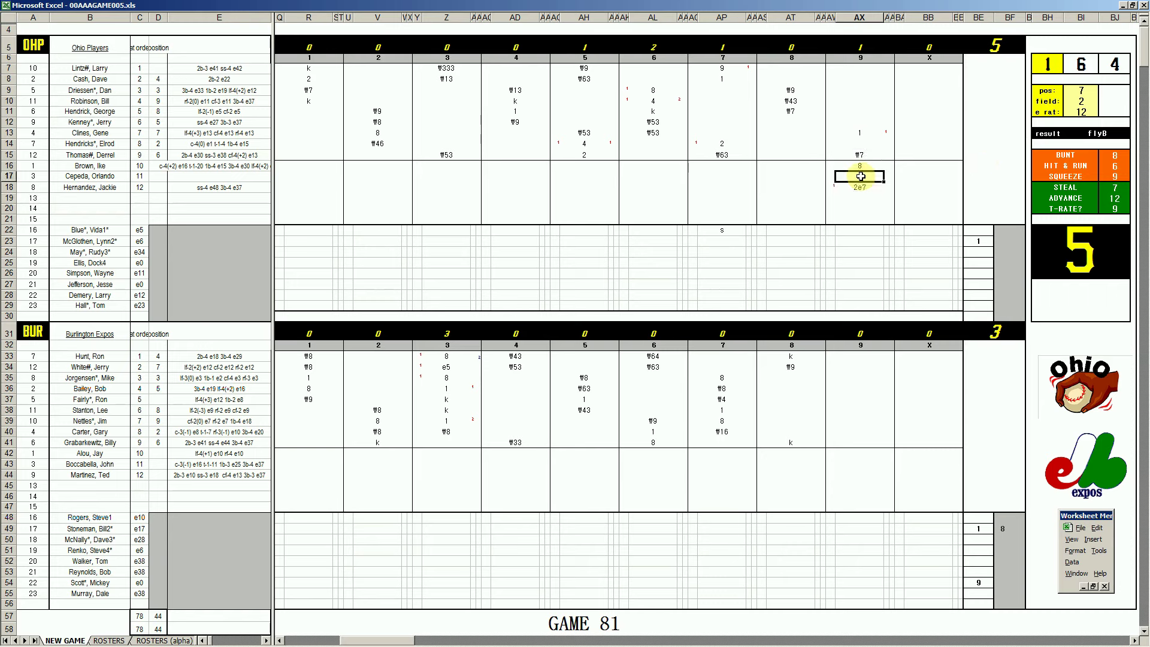
{"action": "double_click", "coordinate": [853, 176]}
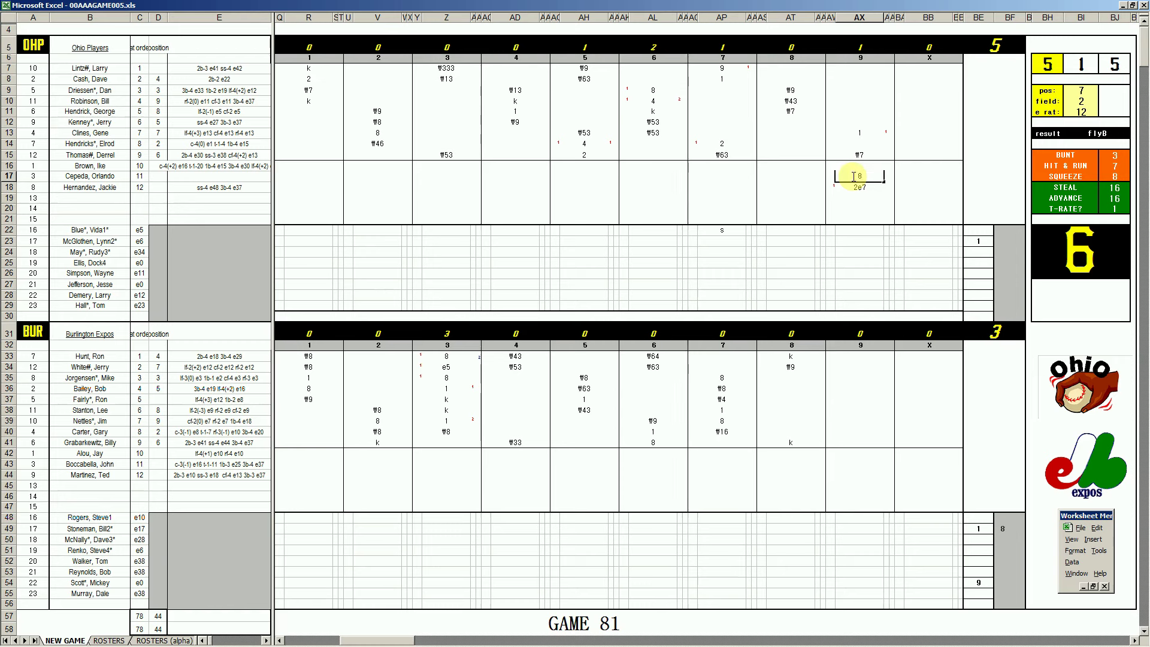
{"action": "left_click", "coordinate": [860, 70]}
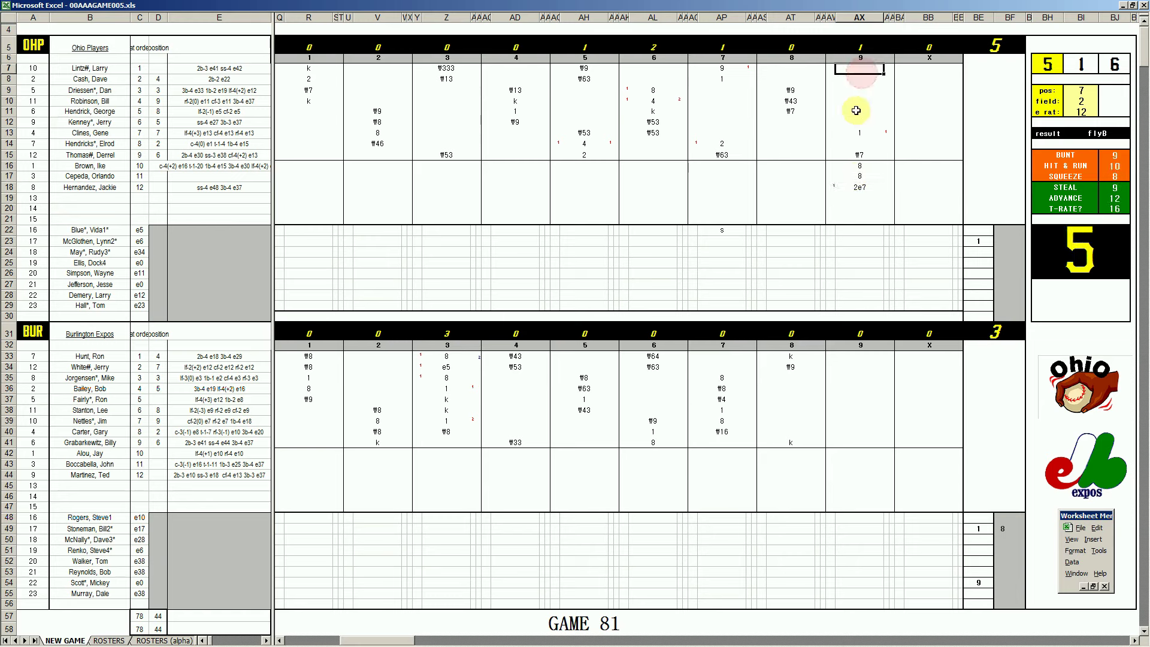
{"action": "type", "text": "8"}
{"action": "key", "text": "Return"}
{"action": "key", "text": "Left"}
{"action": "key", "text": "Down"}
{"action": "key", "text": "Down"}
{"action": "key", "text": "Down"}
{"action": "key", "text": "Down"}
{"action": "key", "text": "Down"}
{"action": "key", "text": "Down"}
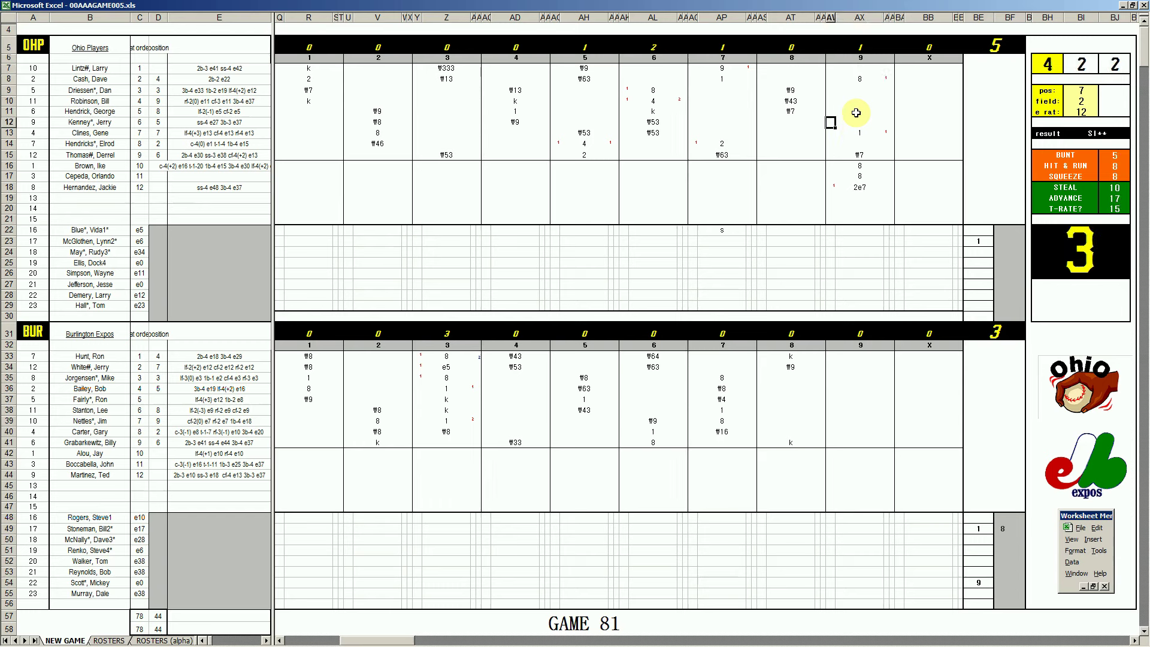
{"action": "key", "text": "Down"}
{"action": "key", "text": "Down"}
{"action": "type", "text": "1"}
Step: Enter 9 in AX9, commit the row 13 run entry, and type k in row 10
{"action": "key", "text": "Up"}
{"action": "key", "text": "Up"}
{"action": "key", "text": "Up"}
{"action": "key", "text": "Up"}
{"action": "key", "text": "Up"}
{"action": "key", "text": "Up"}
{"action": "key", "text": "Up"}
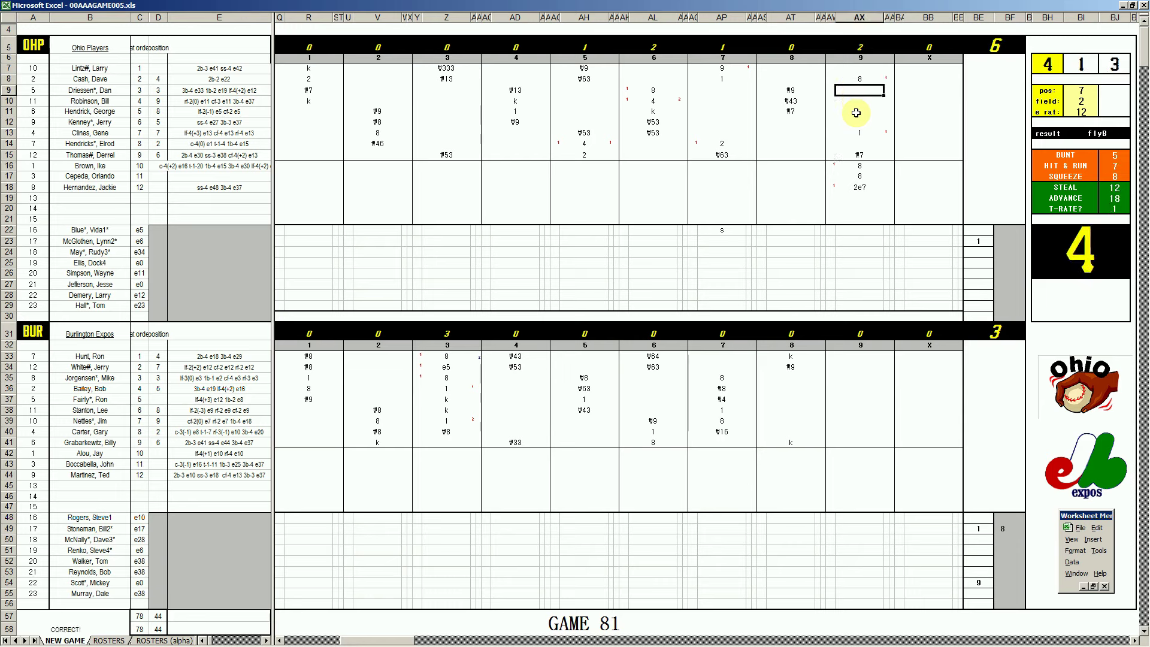
{"action": "key", "text": "ctrl+r"}
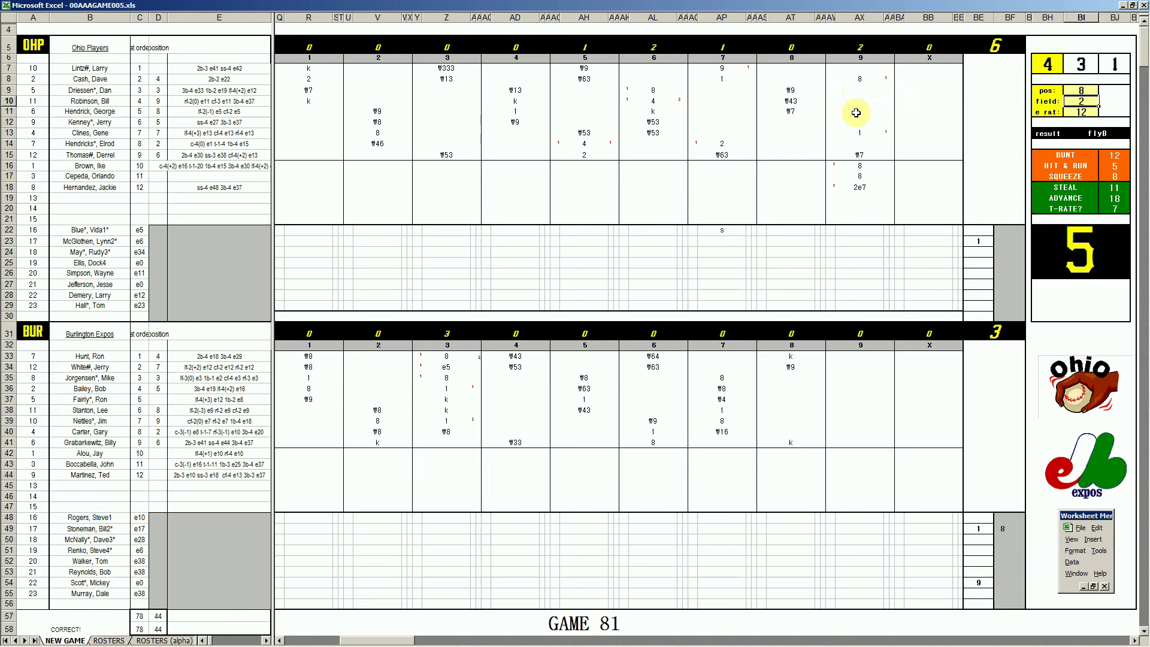
{"action": "left_click", "coordinate": [853, 90]}
{"action": "type", "text": "9"}
{"action": "key", "text": "Return"}
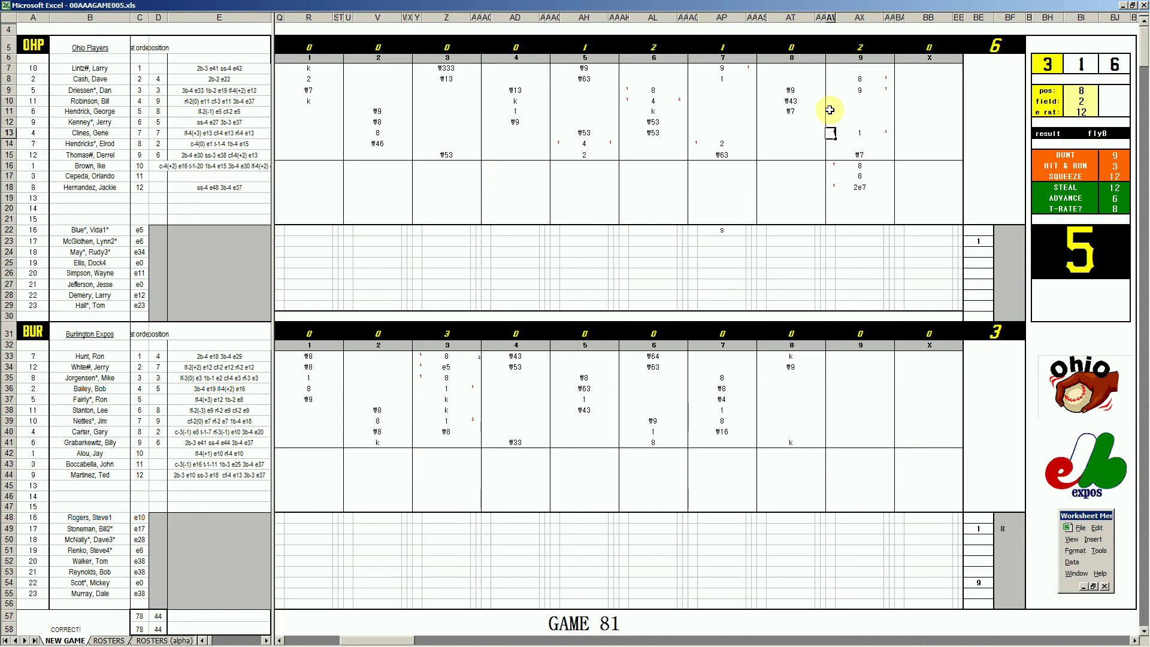
{"action": "key", "text": "Return"}
{"action": "key", "text": "Up"}
{"action": "key", "text": "Up"}
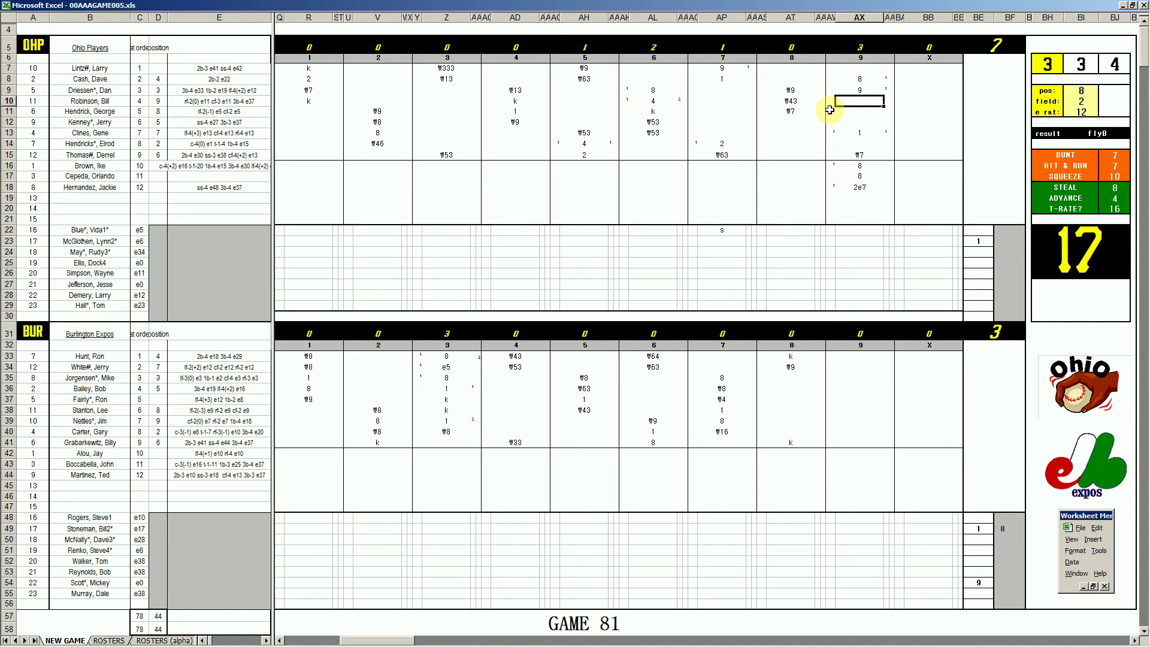
{"action": "type", "text": "k"}
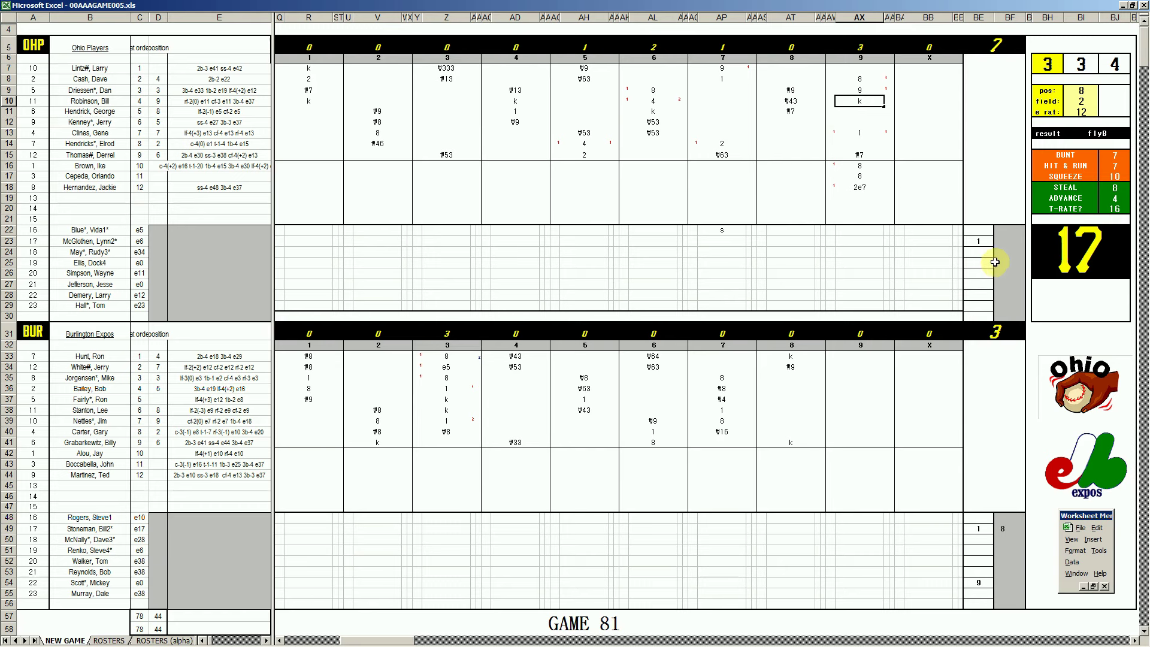
Step: Clear the 8 from BF23 and enter 9 in BE29 of Ohio's pitcher block
{"action": "left_click", "coordinate": [1004, 240]}
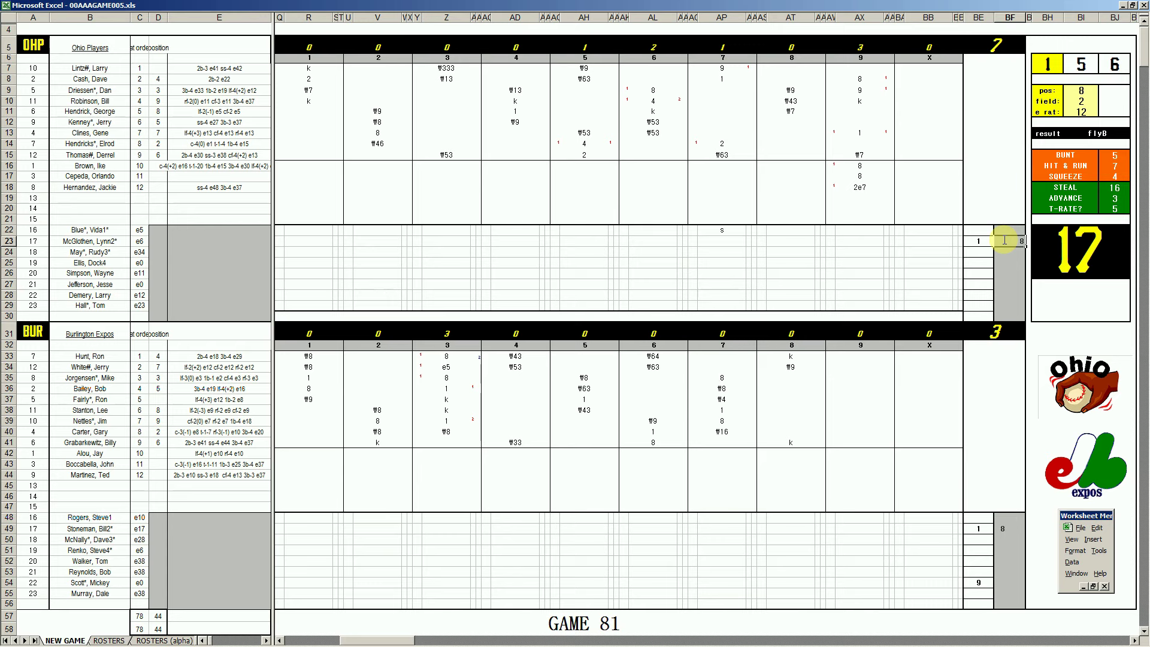
{"action": "key", "text": "Delete"}
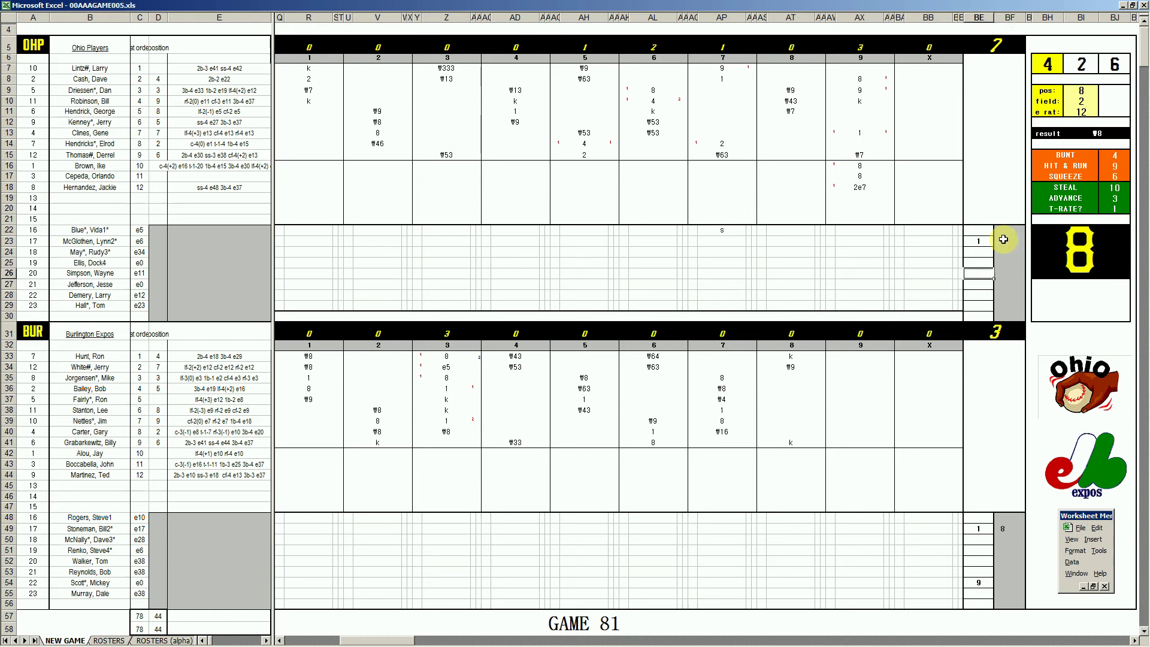
{"action": "key", "text": "Down"}
{"action": "key", "text": "Down"}
{"action": "key", "text": "Down"}
{"action": "type", "text": "9"}
{"action": "key", "text": "Left"}
{"action": "key", "text": "Left"}
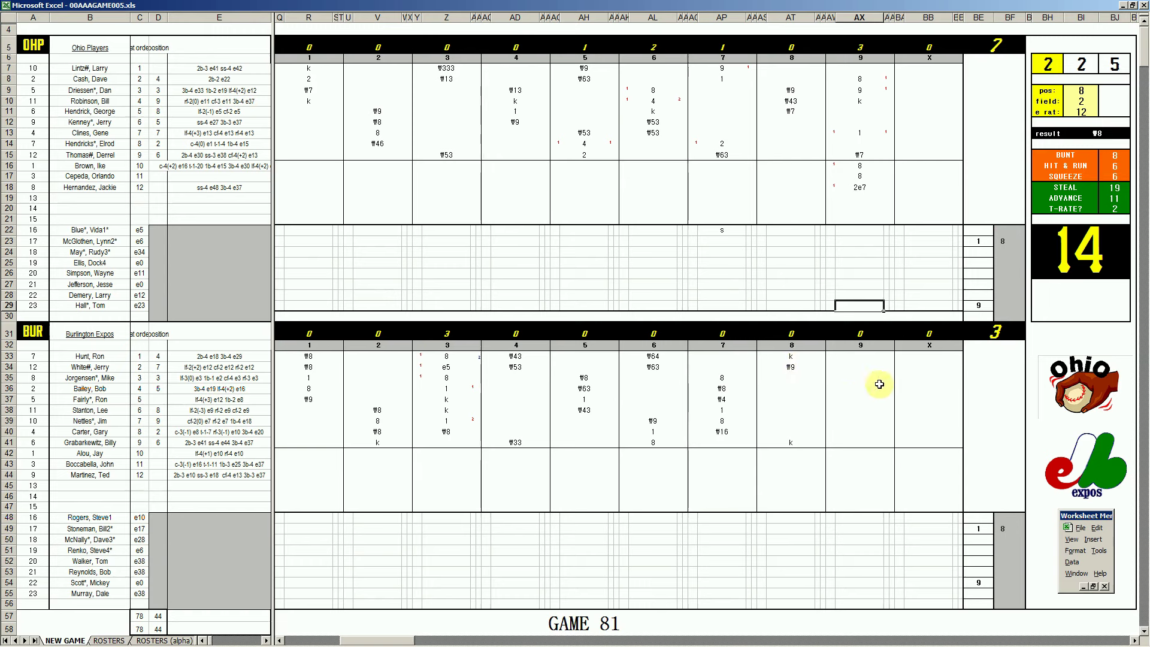
Step: Enter Burlington's ninth-inning plays k, k, 8, k in AX35–AX38
{"action": "left_click", "coordinate": [851, 374]}
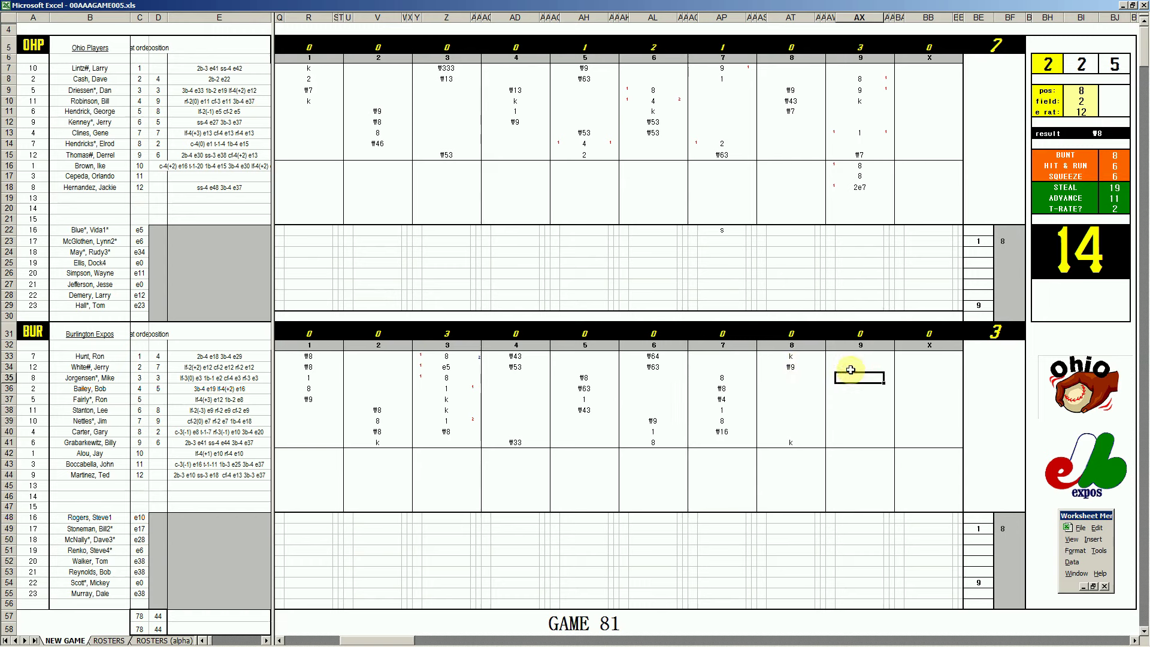
{"action": "type", "text": "k"}
{"action": "key", "text": "Return"}
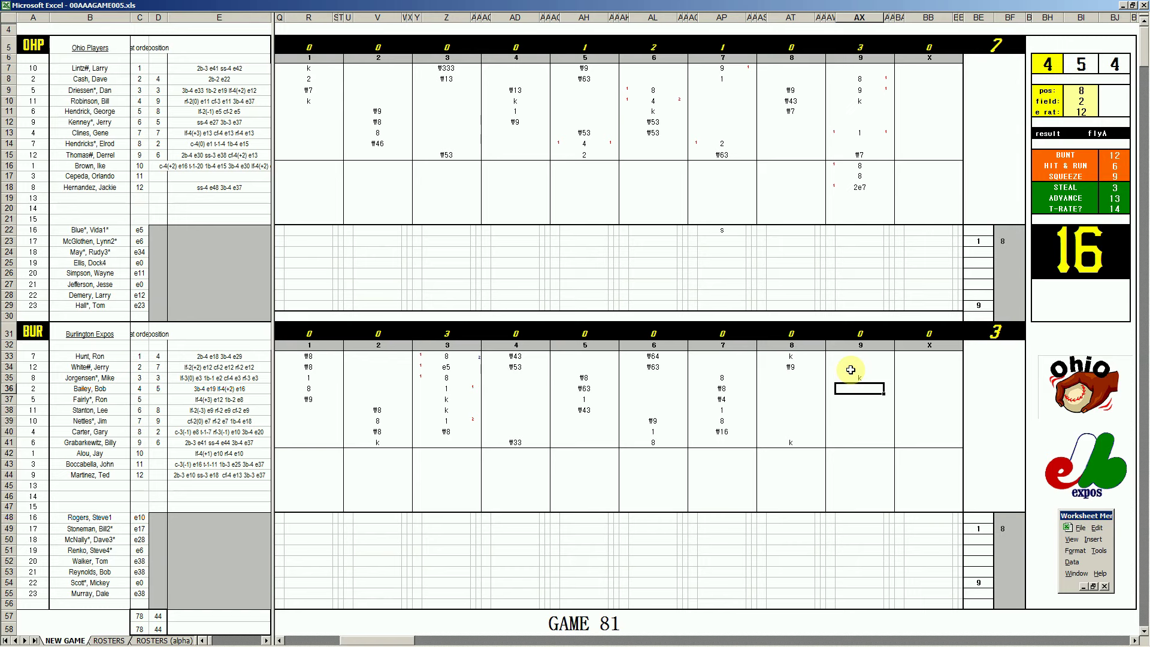
{"action": "type", "text": "k"}
{"action": "key", "text": "Return"}
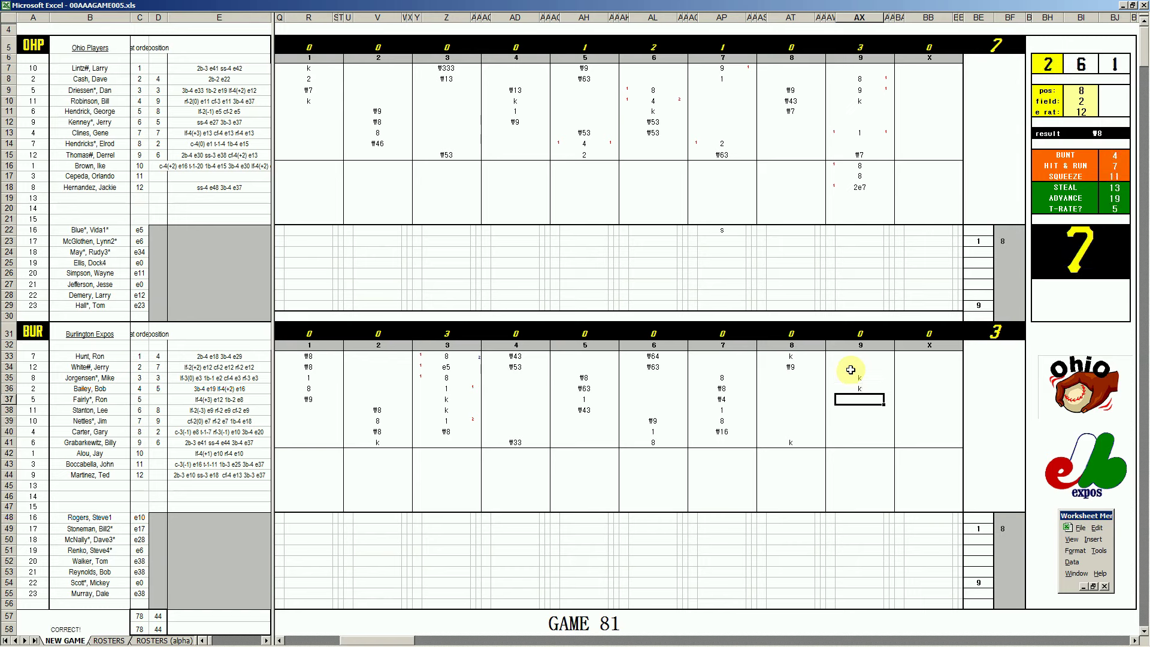
{"action": "type", "text": "8"}
{"action": "key", "text": "Return"}
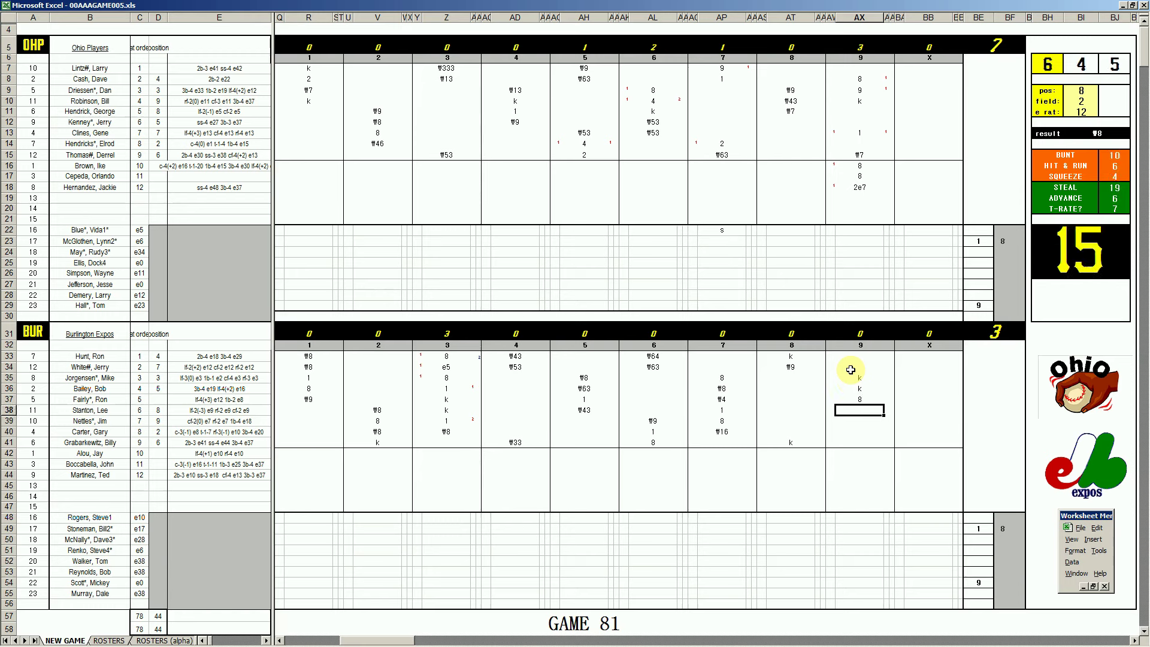
{"action": "type", "text": "k"}
{"action": "key", "text": "Return"}
Step: Enter 1 in BF29 and BF54, then run the stats macro to generate the stat sheet
{"action": "left_click", "coordinate": [998, 302]}
{"action": "type", "text": "1"}
{"action": "key", "text": "Return"}
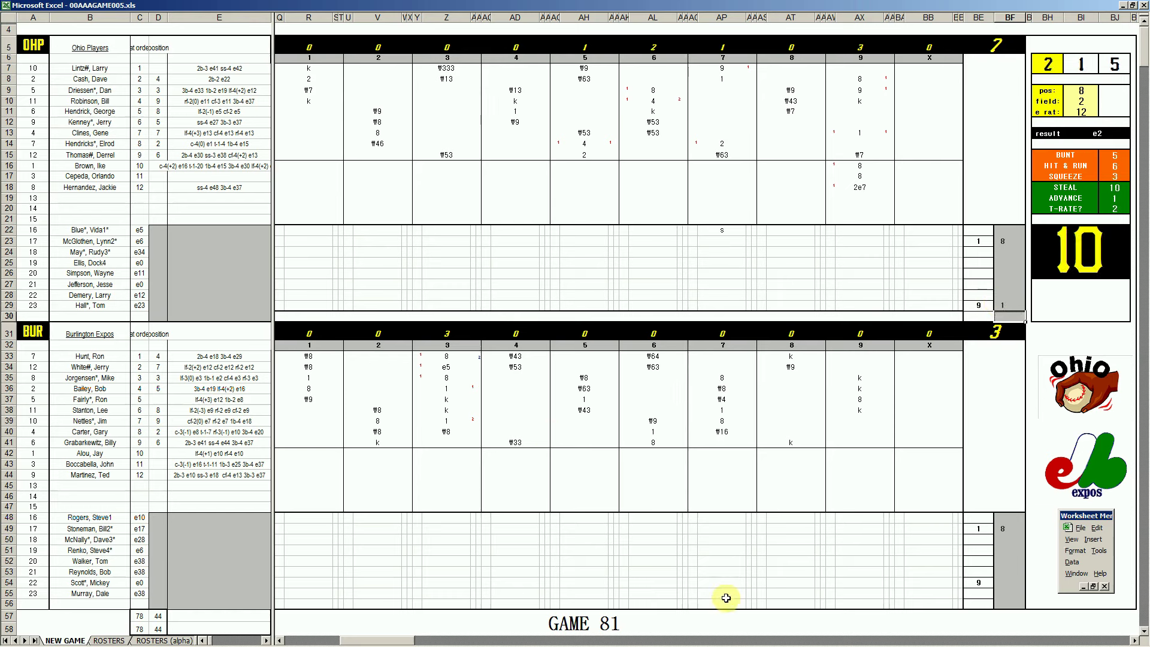
{"action": "left_click", "coordinate": [1005, 582]}
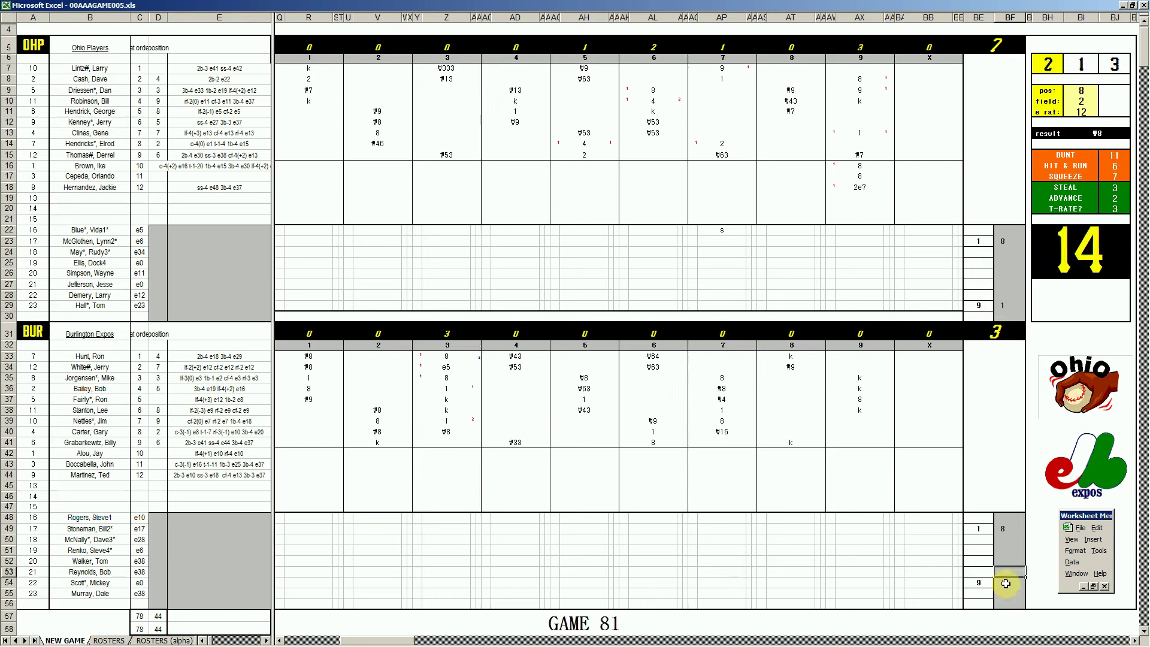
{"action": "type", "text": "1"}
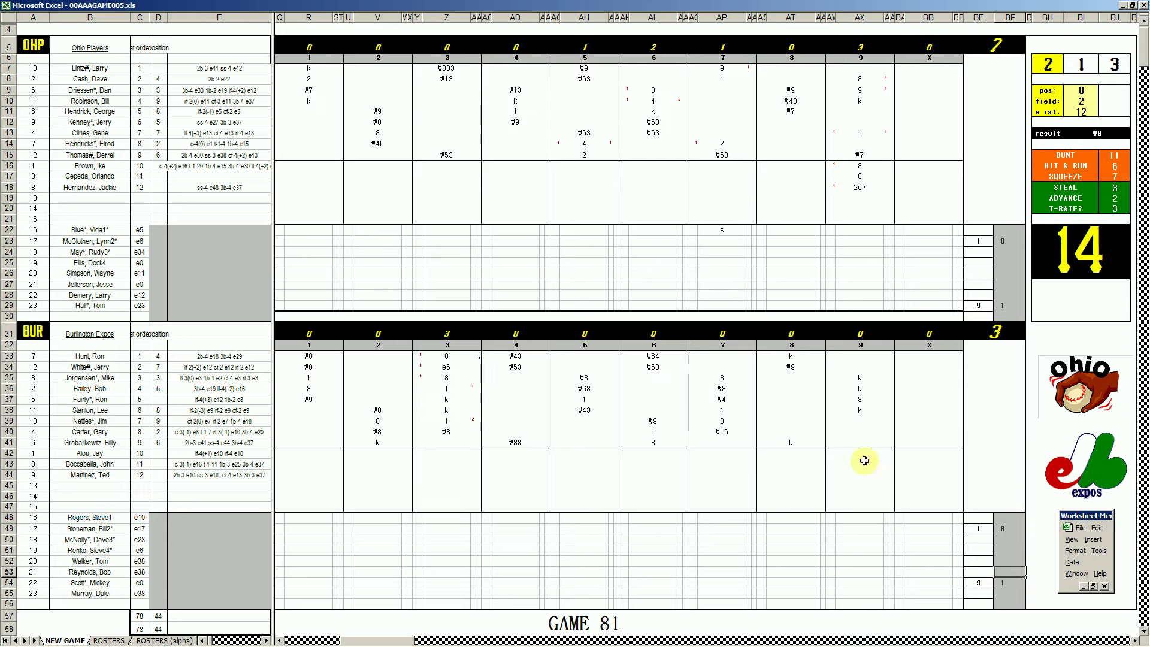
{"action": "left_click", "coordinate": [239, 539]}
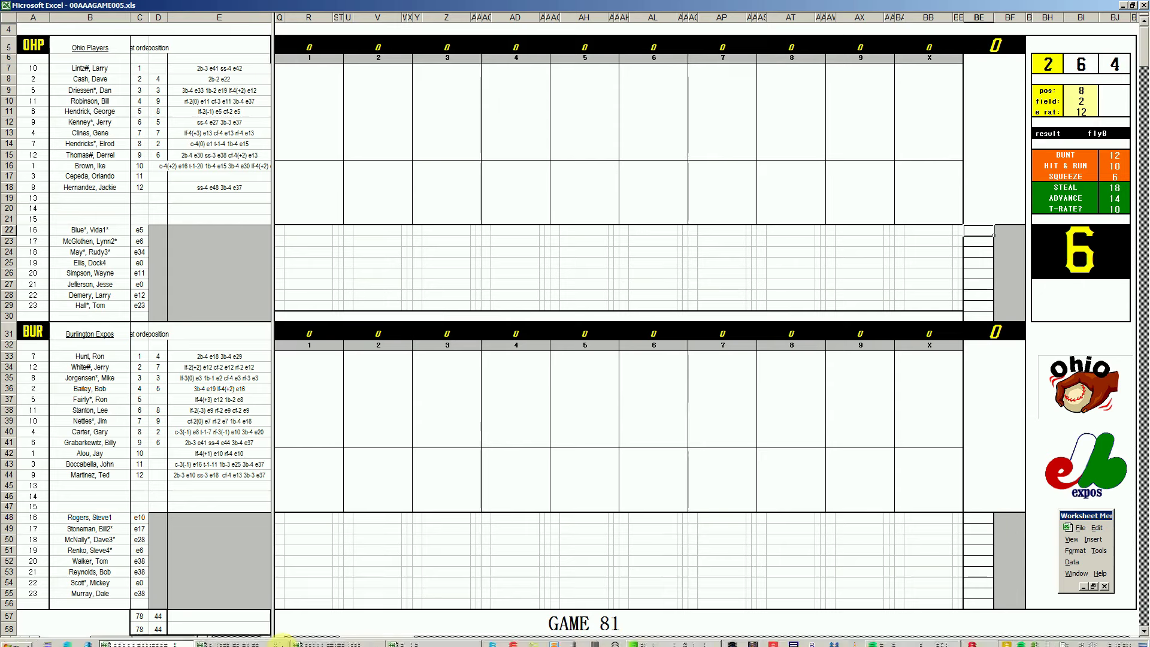
Step: In Book5, enter 1, 3, 1, 3, 1 across J54:N54 for Burlington's reliever
{"action": "left_click", "coordinate": [405, 640]}
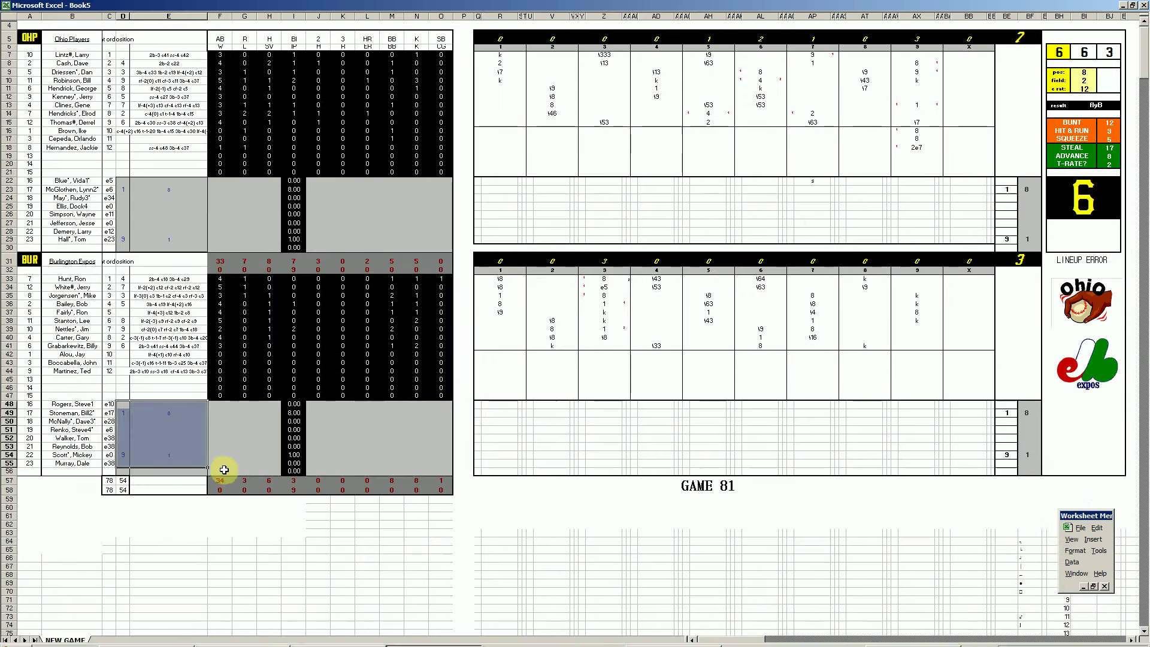
{"action": "left_click", "coordinate": [225, 436]}
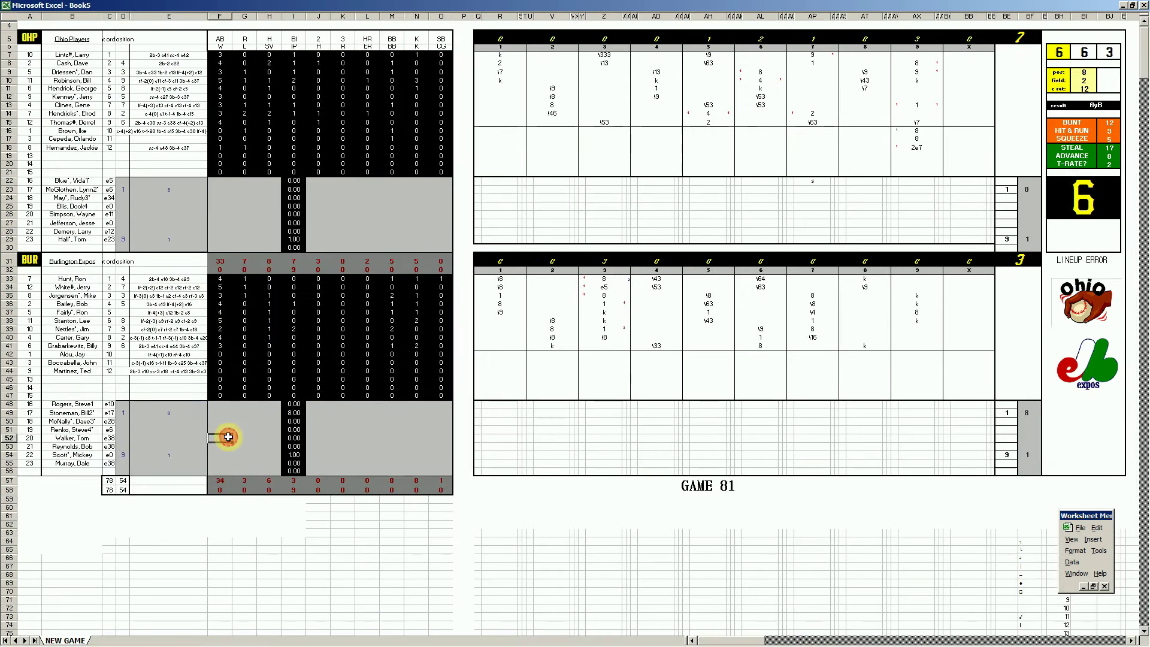
{"action": "key", "text": "Down"}
{"action": "key", "text": "Right"}
{"action": "key", "text": "Right"}
{"action": "key", "text": "Right"}
{"action": "key", "text": "Right"}
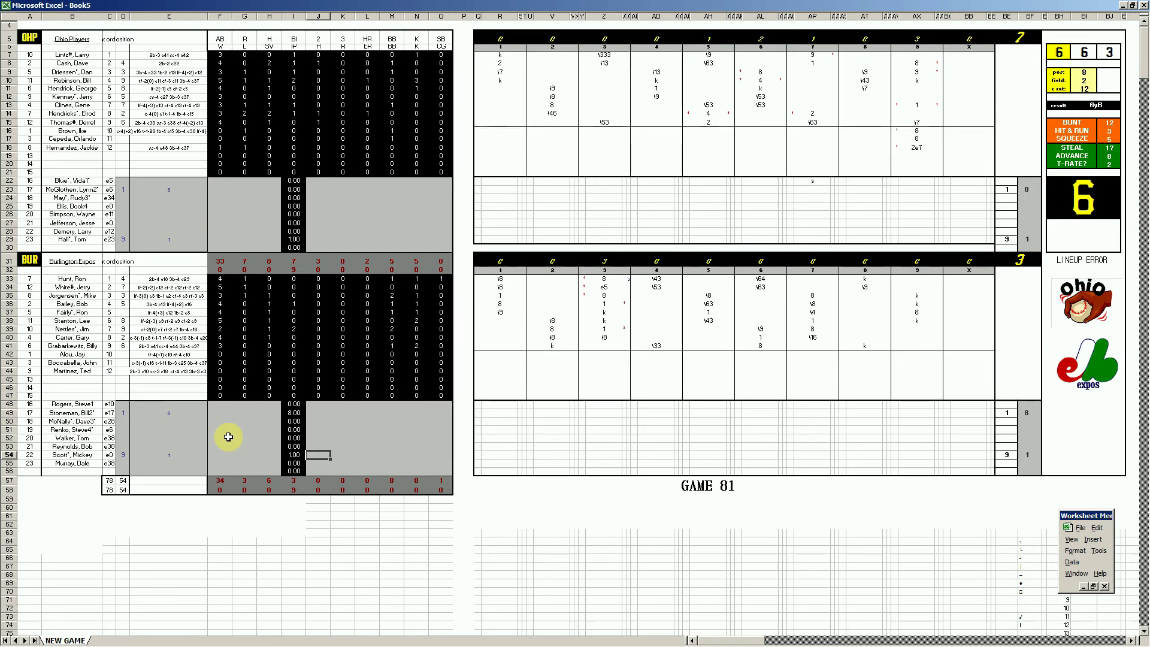
{"action": "type", "text": "1"}
{"action": "key", "text": "Right"}
{"action": "type", "text": "3"}
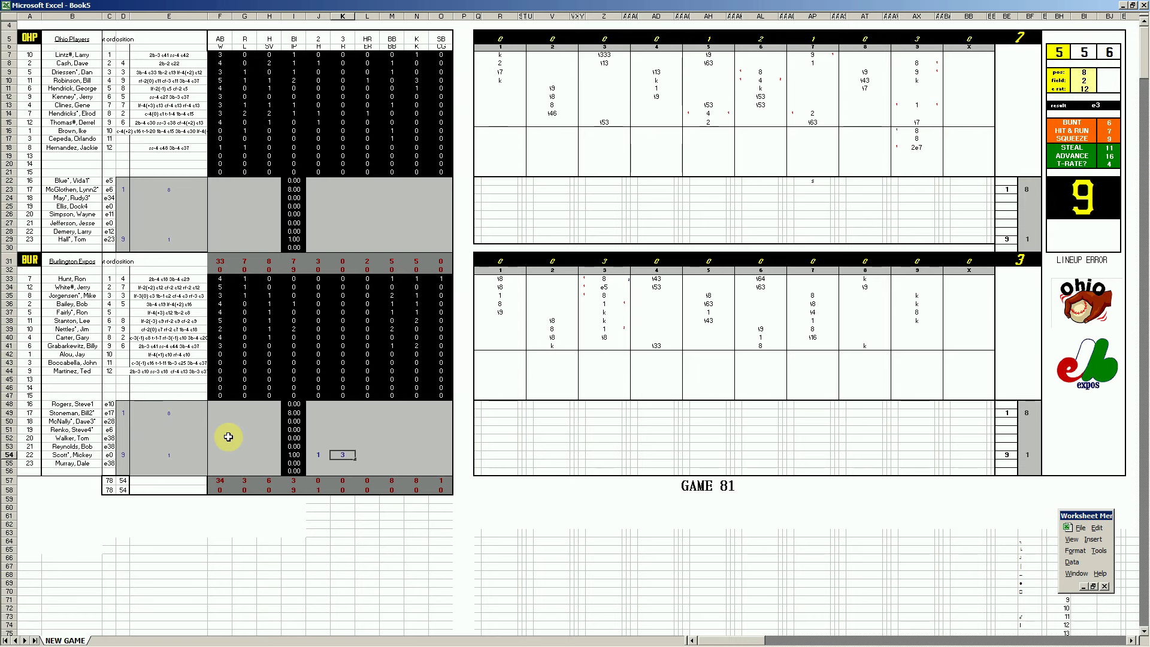
{"action": "key", "text": "Right"}
{"action": "type", "text": "1"}
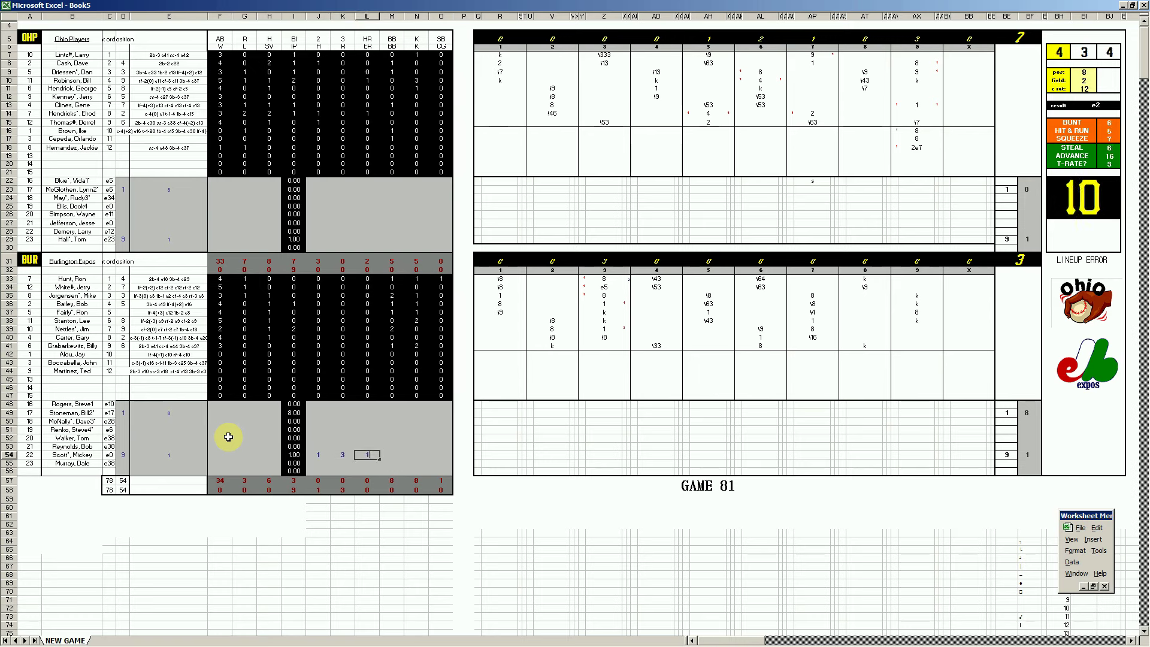
{"action": "key", "text": "Right"}
{"action": "type", "text": "3"}
{"action": "key", "text": "Right"}
{"action": "type", "text": "1"}
{"action": "key", "text": "Right"}
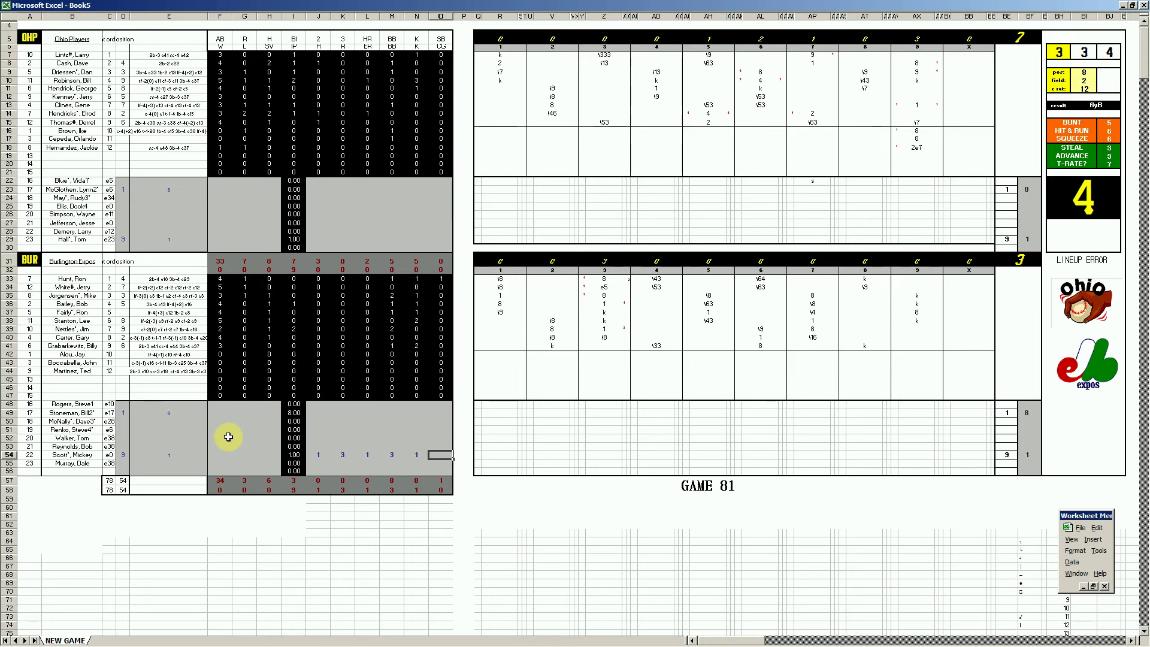
Step: Fill Burlington's row 49: loss in G49, then 7 hits, 4 runs, 4 earned runs, 2 walks, 4 strikeouts
{"action": "key", "text": "Left"}
{"action": "key", "text": "Left"}
{"action": "key", "text": "Left"}
{"action": "key", "text": "Left"}
{"action": "key", "text": "Left"}
{"action": "key", "text": "Up"}
{"action": "key", "text": "Up"}
{"action": "key", "text": "Up"}
{"action": "key", "text": "Up"}
{"action": "key", "text": "Up"}
{"action": "key", "text": "Left"}
{"action": "key", "text": "Left"}
{"action": "key", "text": "Left"}
{"action": "type", "text": "1"}
{"action": "key", "text": "Right"}
{"action": "key", "text": "Right"}
{"action": "key", "text": "Right"}
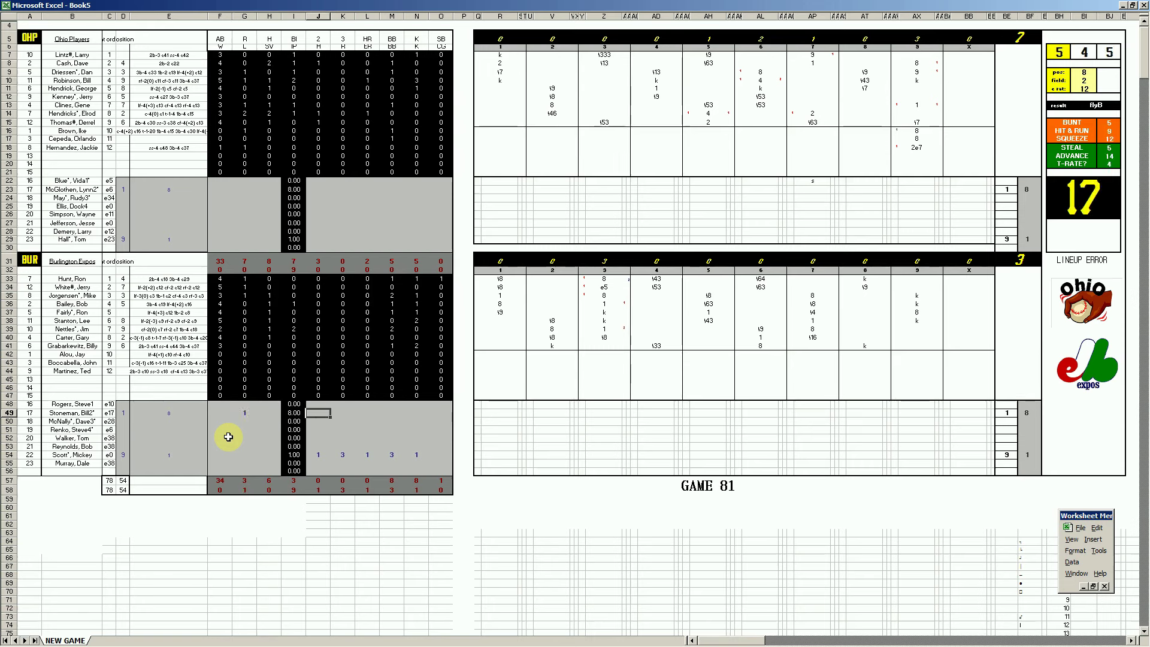
{"action": "type", "text": "7"}
{"action": "key", "text": "Right"}
{"action": "type", "text": "4"}
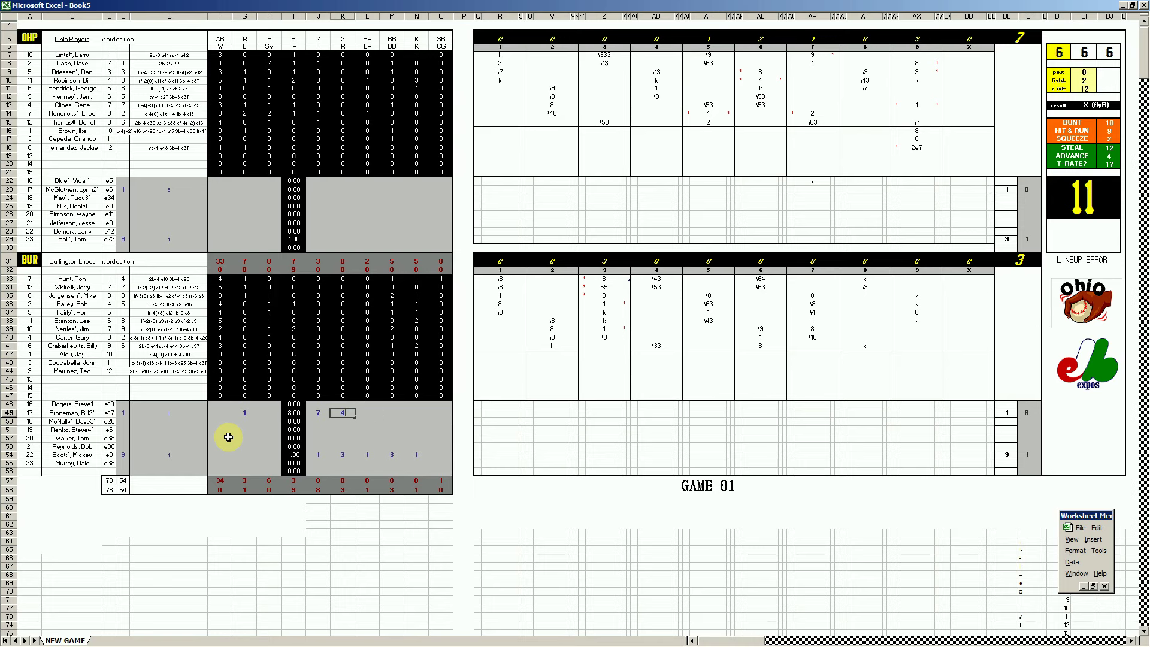
{"action": "key", "text": "Right"}
{"action": "type", "text": "4"}
{"action": "key", "text": "Right"}
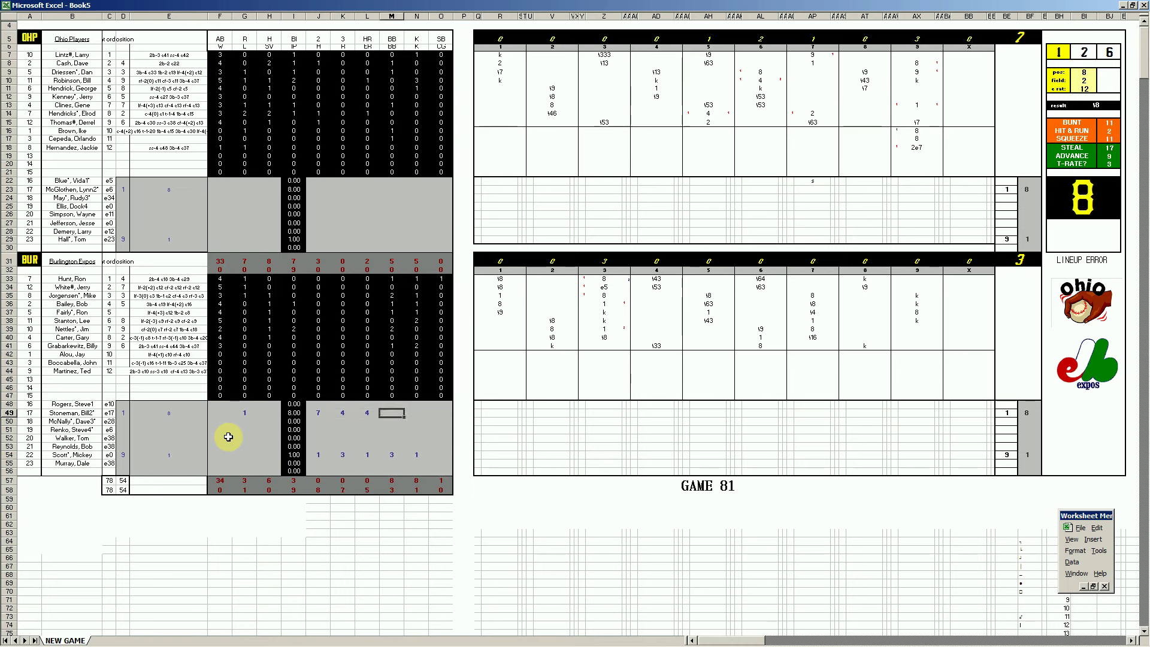
{"action": "type", "text": "2"}
{"action": "key", "text": "Right"}
{"action": "type", "text": "4"}
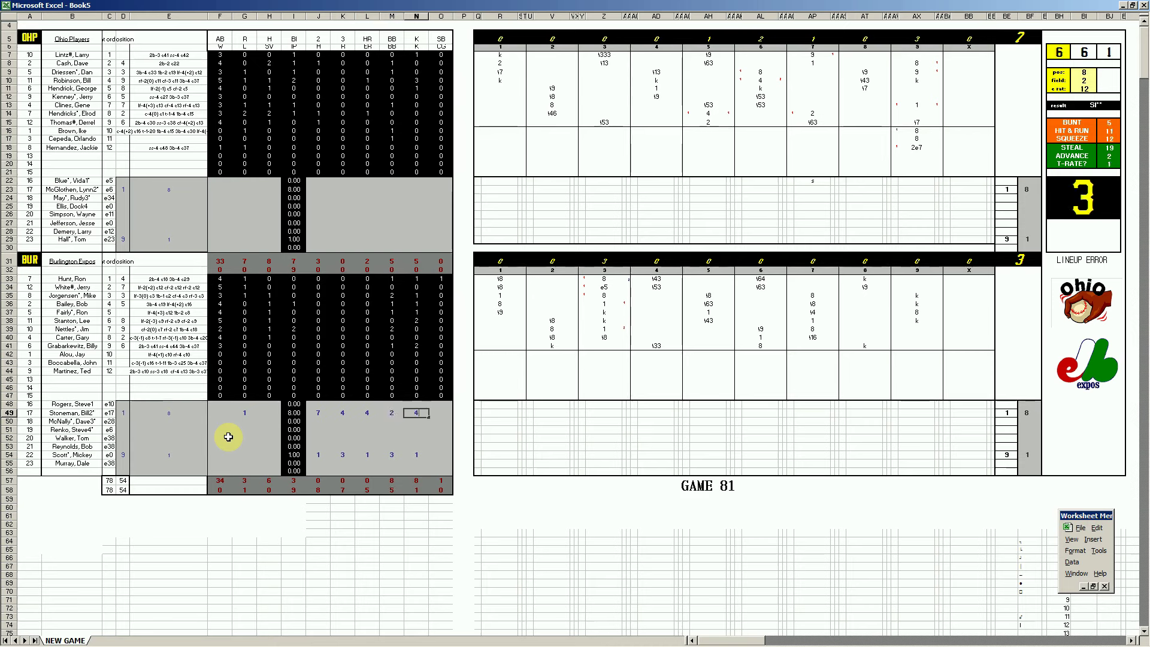
{"action": "key", "text": "Left"}
{"action": "key", "text": "Left"}
{"action": "key", "text": "Left"}
{"action": "key", "text": "Left"}
{"action": "key", "text": "Left"}
{"action": "key", "text": "Left"}
{"action": "key", "text": "Left"}
Step: Fill Ohio's row 29 with a save in H29, 1 walk and 3 strikeouts
{"action": "key", "text": "Up"}
{"action": "key", "text": "Up"}
{"action": "key", "text": "Up"}
{"action": "key", "text": "Up"}
{"action": "key", "text": "Up"}
{"action": "key", "text": "Up"}
{"action": "key", "text": "Up"}
{"action": "key", "text": "Up"}
{"action": "key", "text": "Up"}
{"action": "key", "text": "Up"}
{"action": "key", "text": "Up"}
{"action": "key", "text": "Up"}
{"action": "key", "text": "Up"}
{"action": "key", "text": "Up"}
{"action": "key", "text": "Up"}
{"action": "key", "text": "Up"}
{"action": "key", "text": "Up"}
{"action": "key", "text": "Up"}
{"action": "key", "text": "Up"}
{"action": "key", "text": "Up"}
{"action": "key", "text": "Up"}
{"action": "key", "text": "Up"}
{"action": "key", "text": "Left"}
{"action": "key", "text": "Down"}
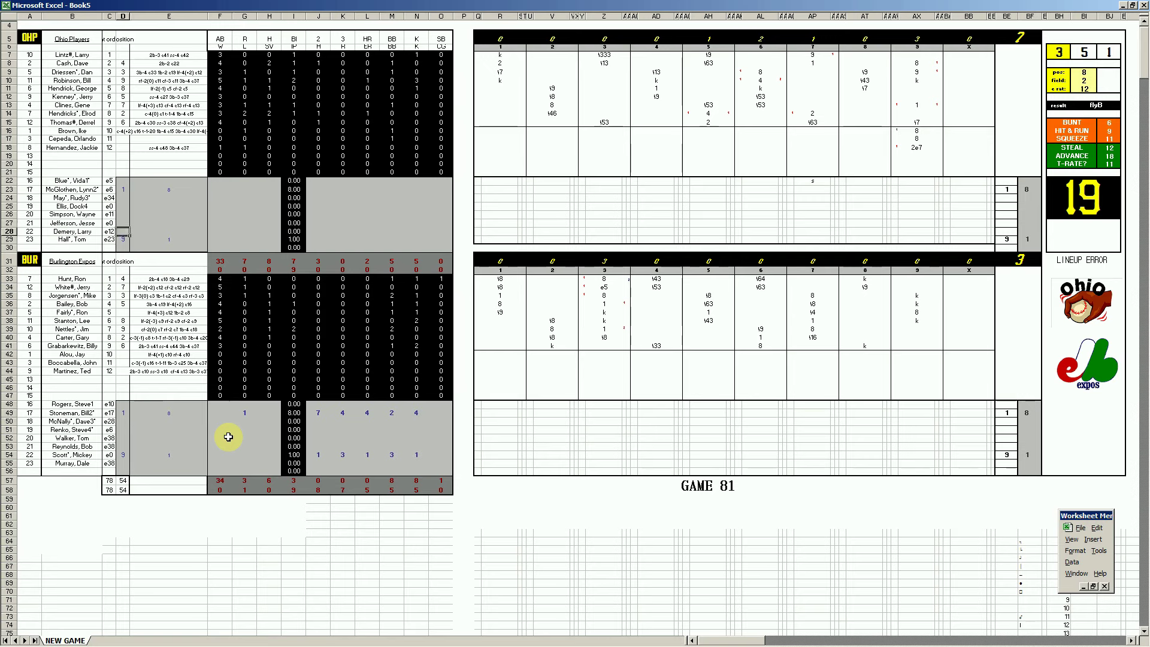
{"action": "key", "text": "Down"}
{"action": "key", "text": "Right"}
{"action": "key", "text": "Right"}
{"action": "type", "text": "1"}
{"action": "key", "text": "Right"}
{"action": "key", "text": "Right"}
{"action": "key", "text": "Right"}
{"action": "key", "text": "Right"}
{"action": "key", "text": "Right"}
{"action": "type", "text": "1"}
{"action": "key", "text": "Right"}
{"action": "type", "text": "3"}
{"action": "key", "text": "Up"}
{"action": "key", "text": "Left"}
{"action": "key", "text": "Left"}
{"action": "key", "text": "Left"}
{"action": "key", "text": "Left"}
{"action": "key", "text": "Up"}
{"action": "key", "text": "Up"}
{"action": "key", "text": "Up"}
{"action": "key", "text": "Up"}
{"action": "key", "text": "Up"}
Step: Fill Ohio's row 23: win in F23, then 6 hits, 3 runs, 1 earned run, 7 walks, 5 strikeouts
{"action": "key", "text": "Left"}
{"action": "key", "text": "Left"}
{"action": "key", "text": "Left"}
{"action": "key", "text": "Left"}
{"action": "type", "text": "1"}
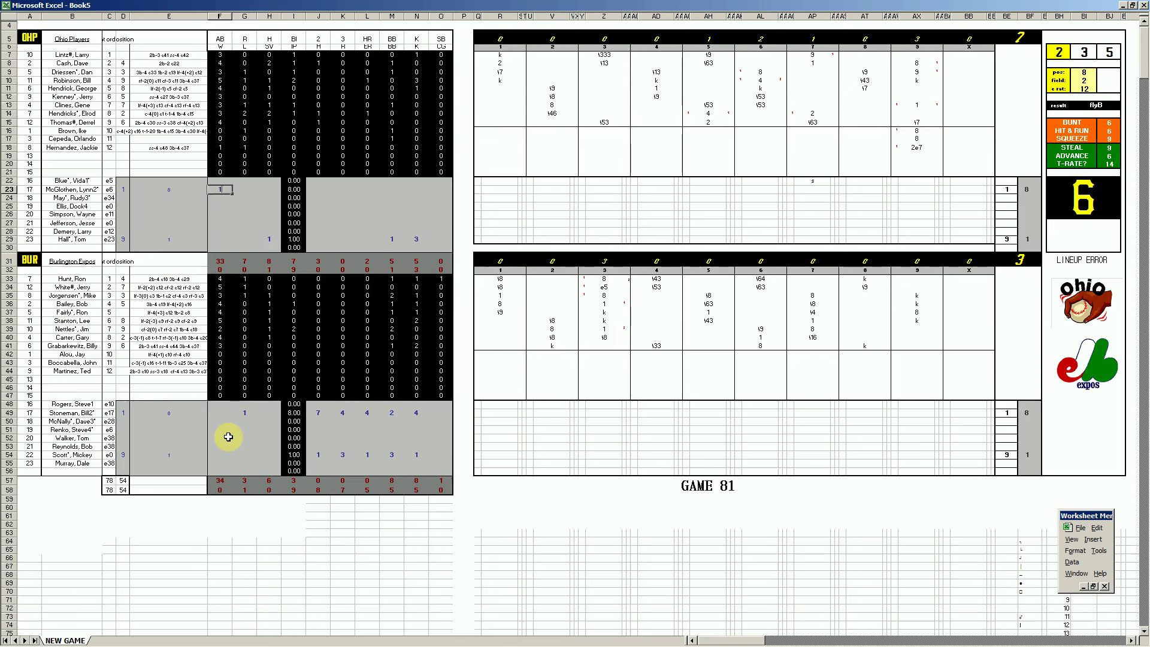
{"action": "key", "text": "Right"}
{"action": "key", "text": "Right"}
{"action": "key", "text": "Right"}
{"action": "key", "text": "Right"}
{"action": "type", "text": "6"}
{"action": "key", "text": "Right"}
{"action": "type", "text": "3"}
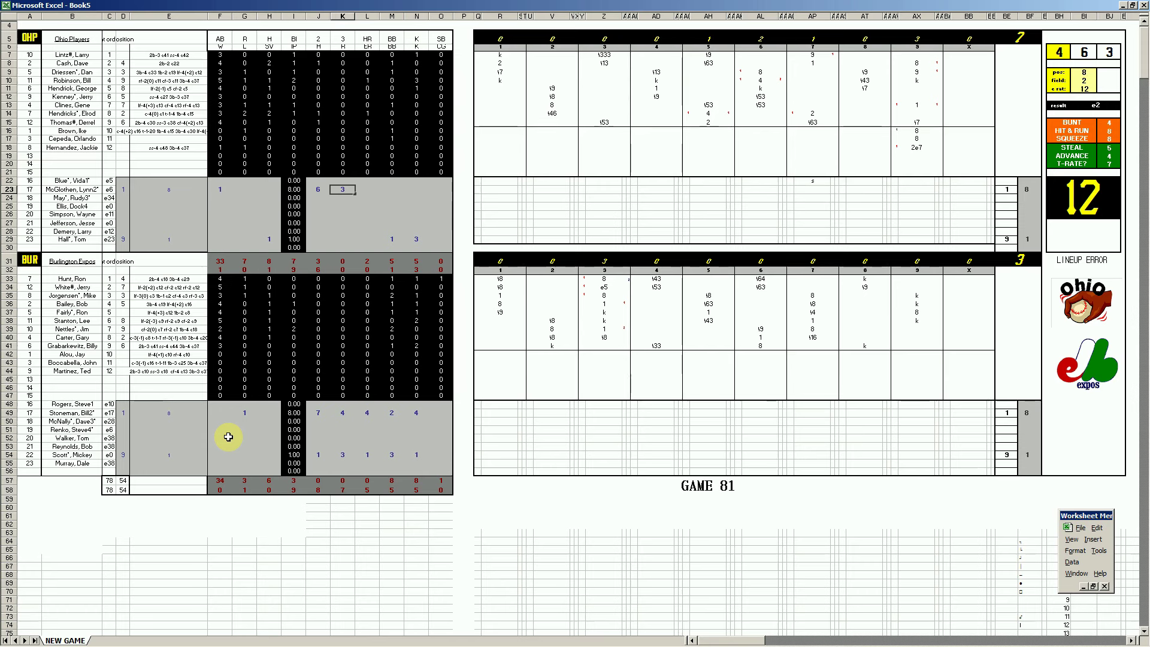
{"action": "key", "text": "Right"}
{"action": "type", "text": "1"}
{"action": "key", "text": "Right"}
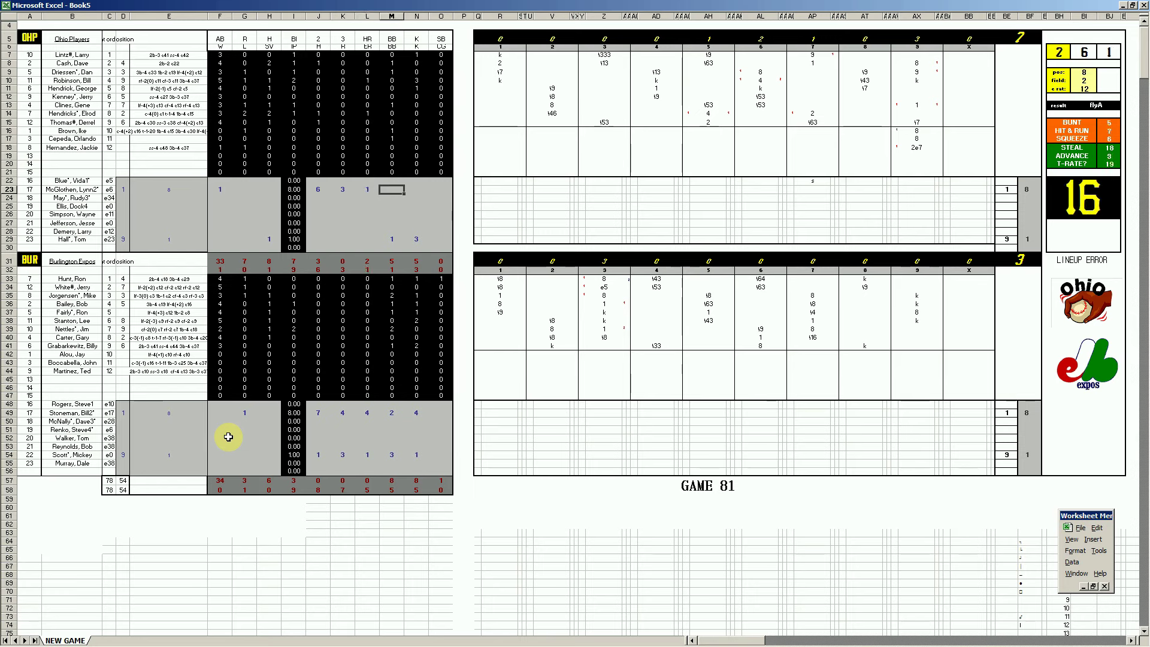
{"action": "type", "text": "7"}
{"action": "key", "text": "Right"}
{"action": "type", "text": "5"}
{"action": "key", "text": "Return"}
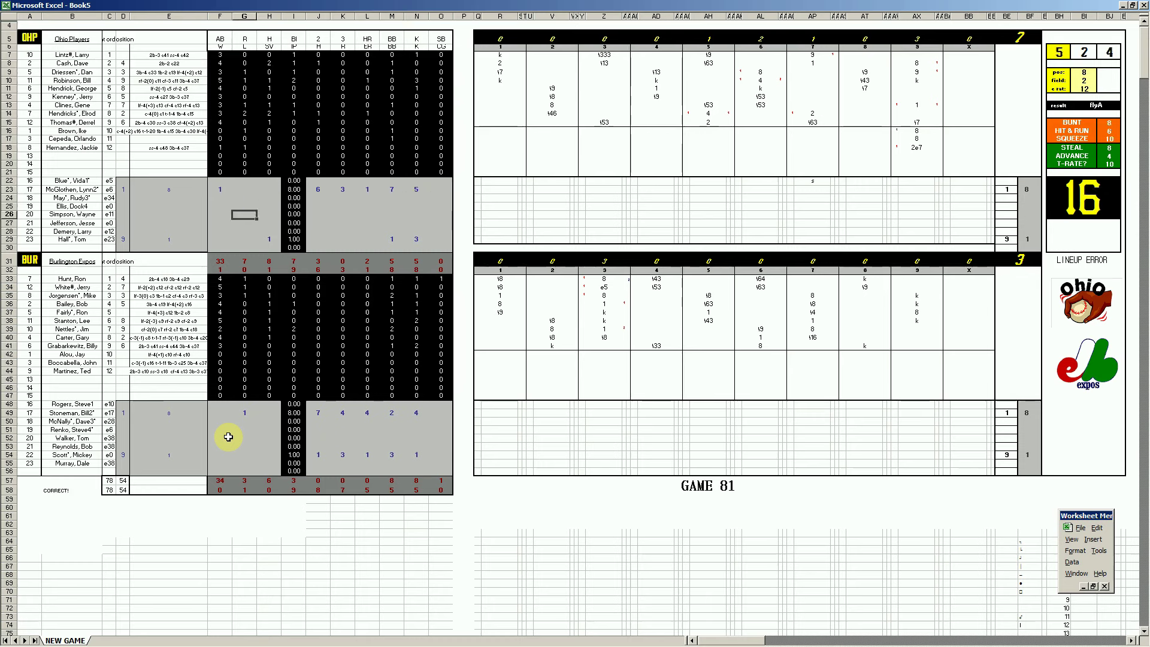
{"action": "key", "text": "Down"}
Step: Save the scoresheet as 24burohp.xls, adapting the old 23burohp.xls name
{"action": "key", "text": "ctrl+s"}
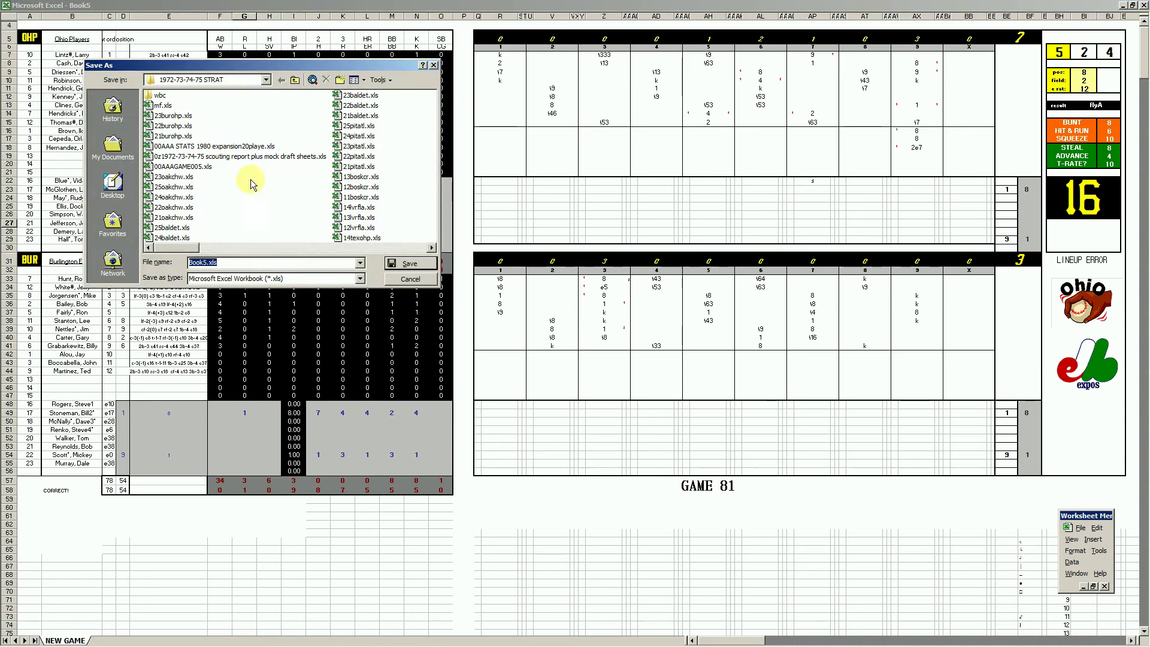
{"action": "left_click", "coordinate": [174, 116]}
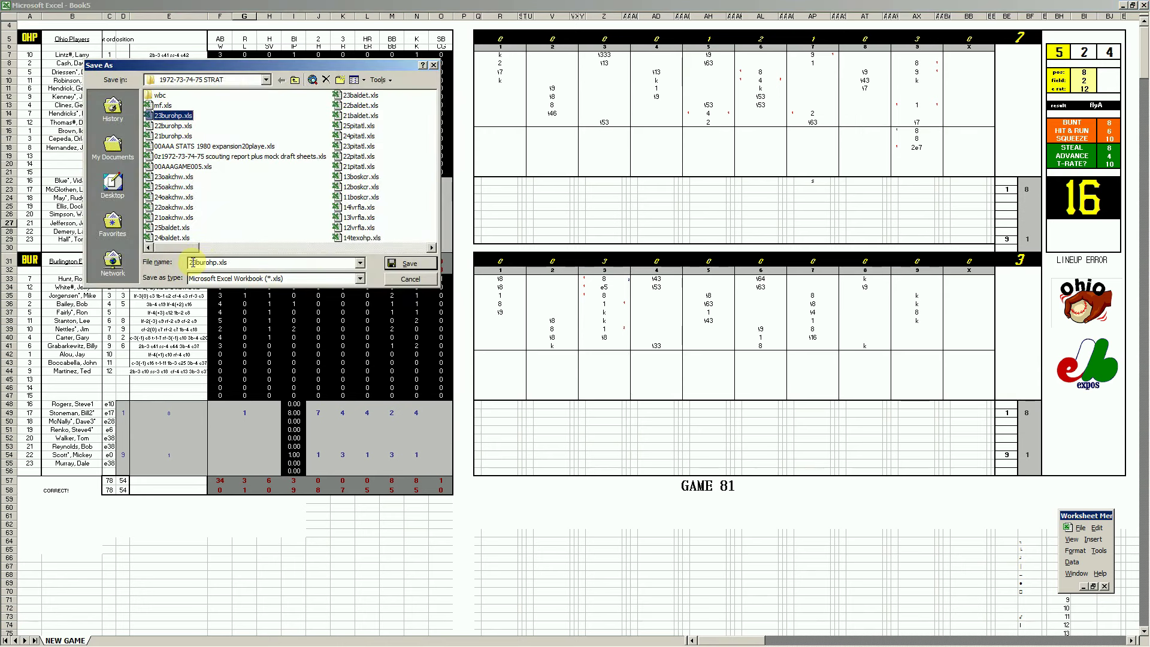
{"action": "left_click", "coordinate": [198, 262]}
{"action": "left_click", "coordinate": [194, 261]}
{"action": "key", "text": "BackSpace"}
{"action": "type", "text": "4"}
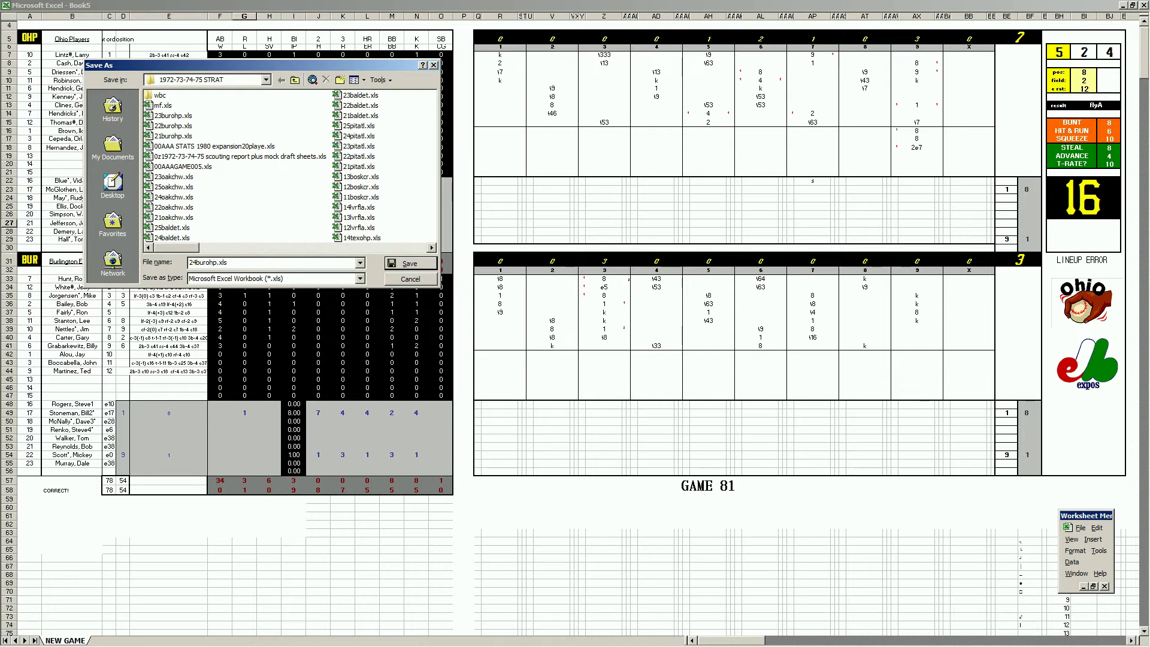
{"action": "key", "text": "Return"}
Step: Save it again as mf.xls, replacing the existing file, and close it
{"action": "key", "text": "F12"}
{"action": "type", "text": "mf"}
{"action": "key", "text": "Return"}
{"action": "key", "text": "Return"}
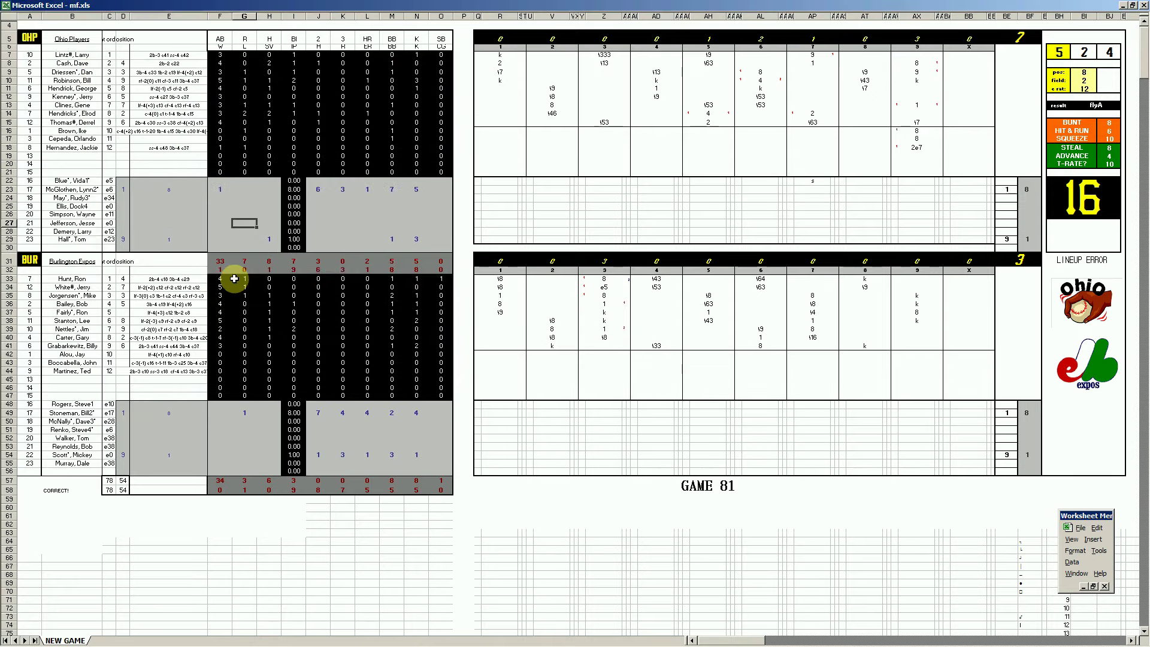
{"action": "key", "text": "ctrl+w"}
{"action": "key", "text": "Return"}
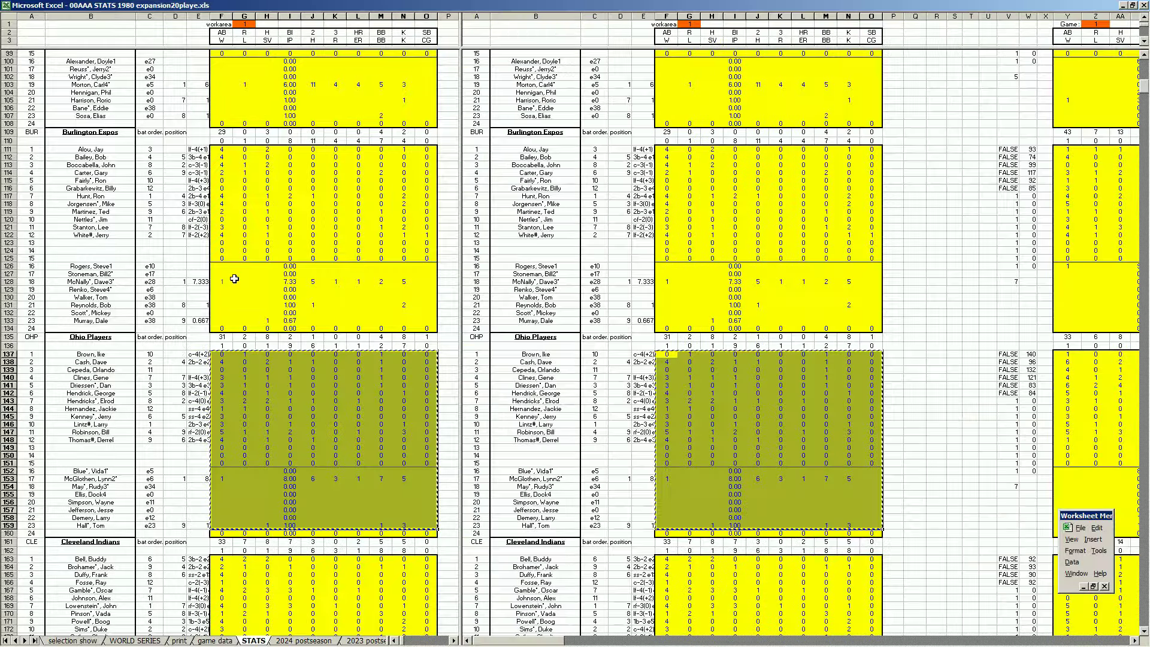
Step: Paste the Ohio stats into the STATS sheet at CG137
{"action": "left_click", "coordinate": [1131, 641]}
{"action": "left_click_drag", "start_coordinate": [1131, 641], "coordinate": [1133, 641]}
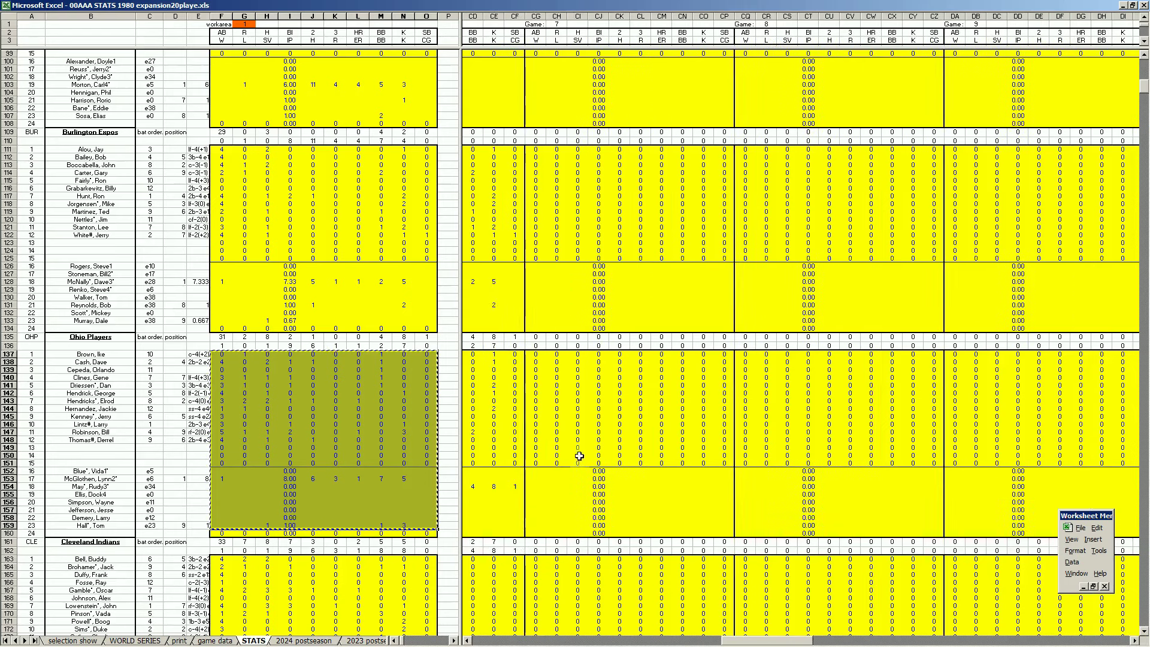
{"action": "right_click", "coordinate": [537, 356]}
{"action": "left_click", "coordinate": [563, 388]}
{"action": "left_click", "coordinate": [393, 436]}
Step: Copy Burlington's F111:O133 stats to CG111, then switch to the scouting-report workbook
{"action": "key", "text": "ctrl+g"}
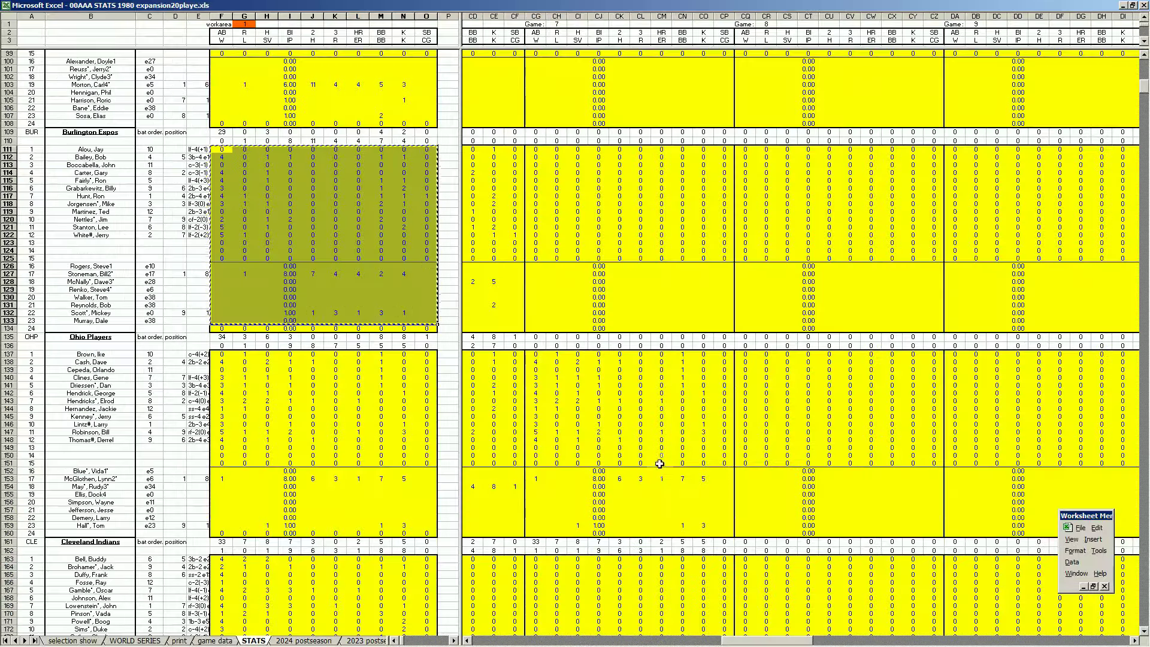
{"action": "right_click", "coordinate": [537, 150]}
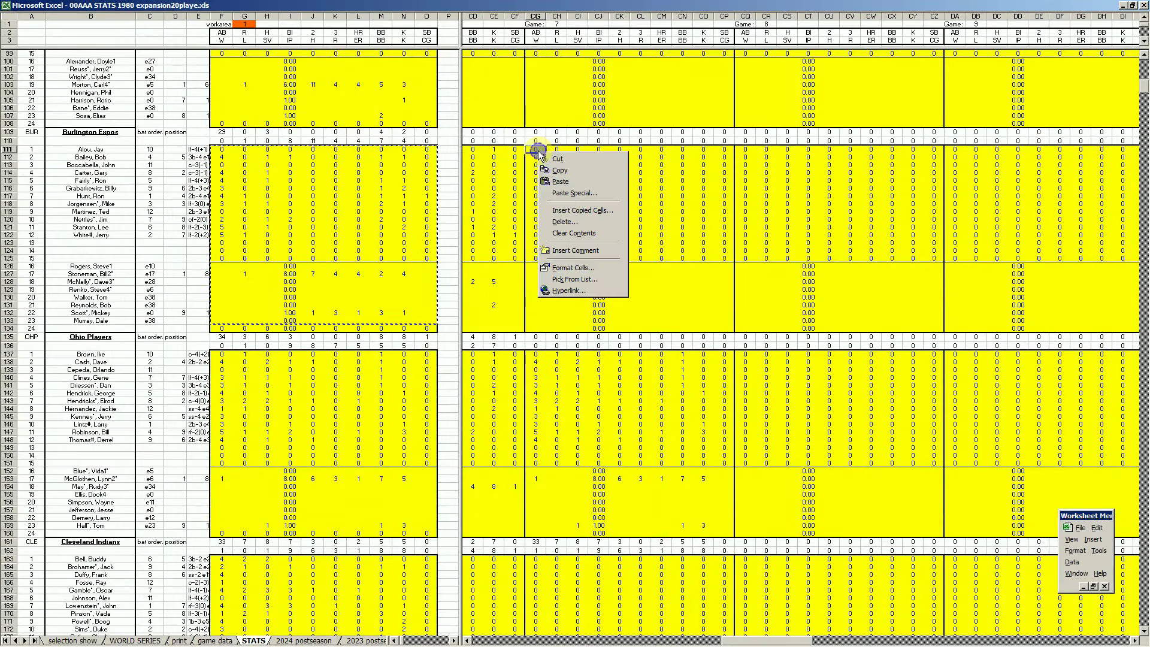
{"action": "left_click", "coordinate": [560, 181]}
{"action": "left_click_drag", "start_coordinate": [746, 635], "coordinate": [1102, 634]}
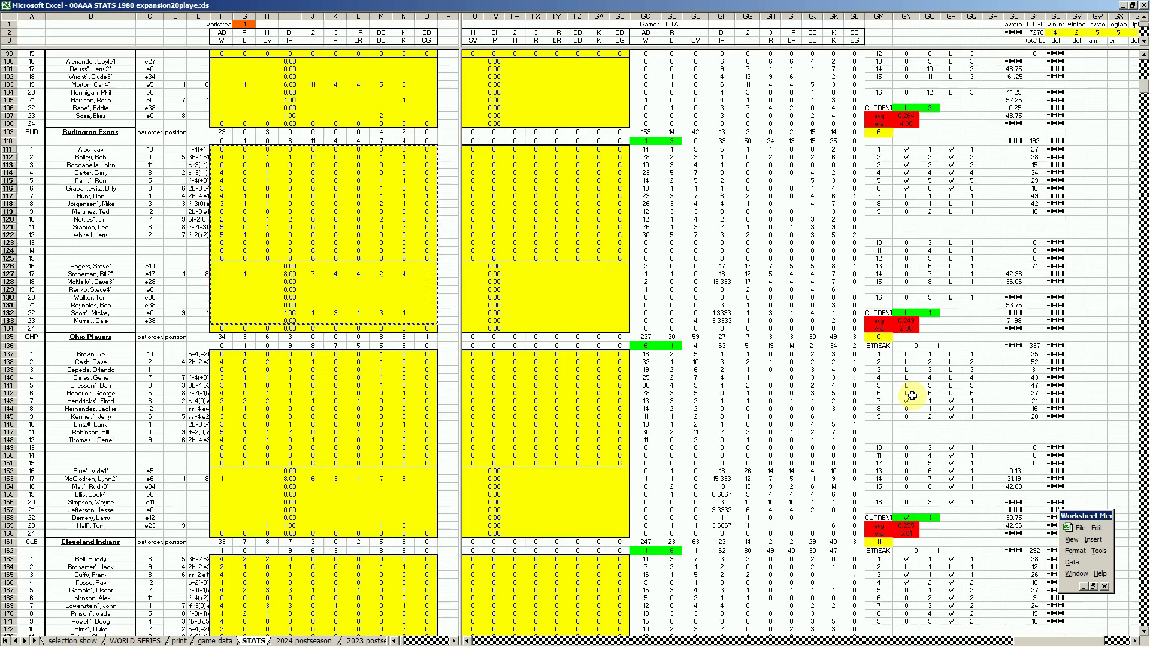
{"action": "left_click", "coordinate": [402, 418]}
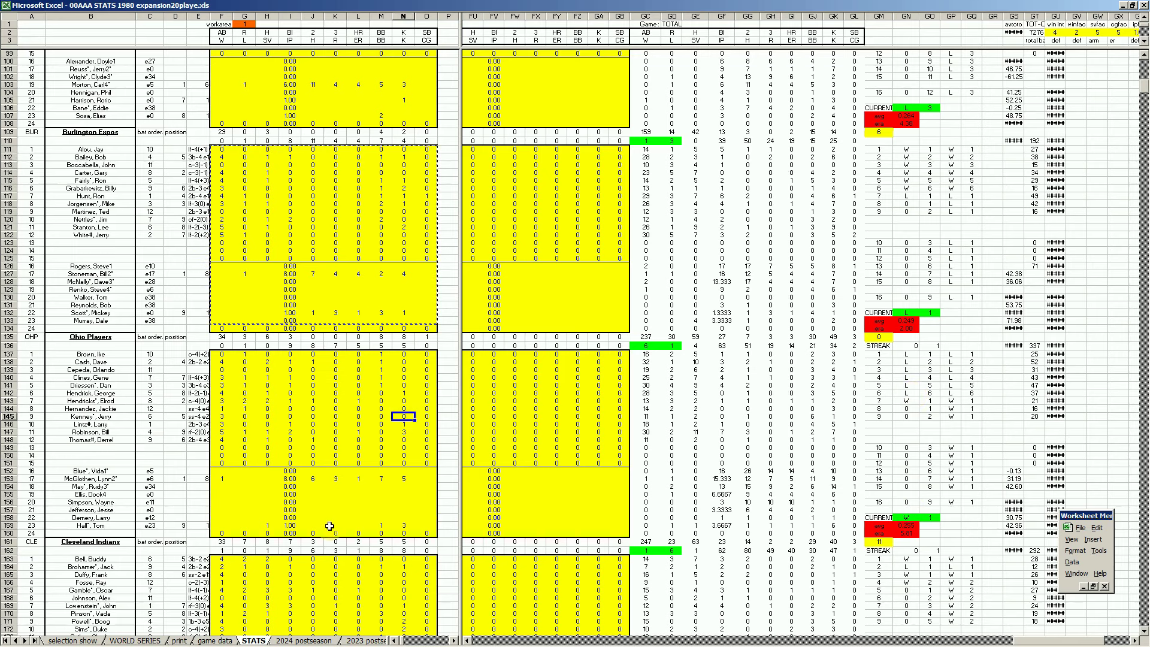
{"action": "mouse_move", "coordinate": [336, 642]}
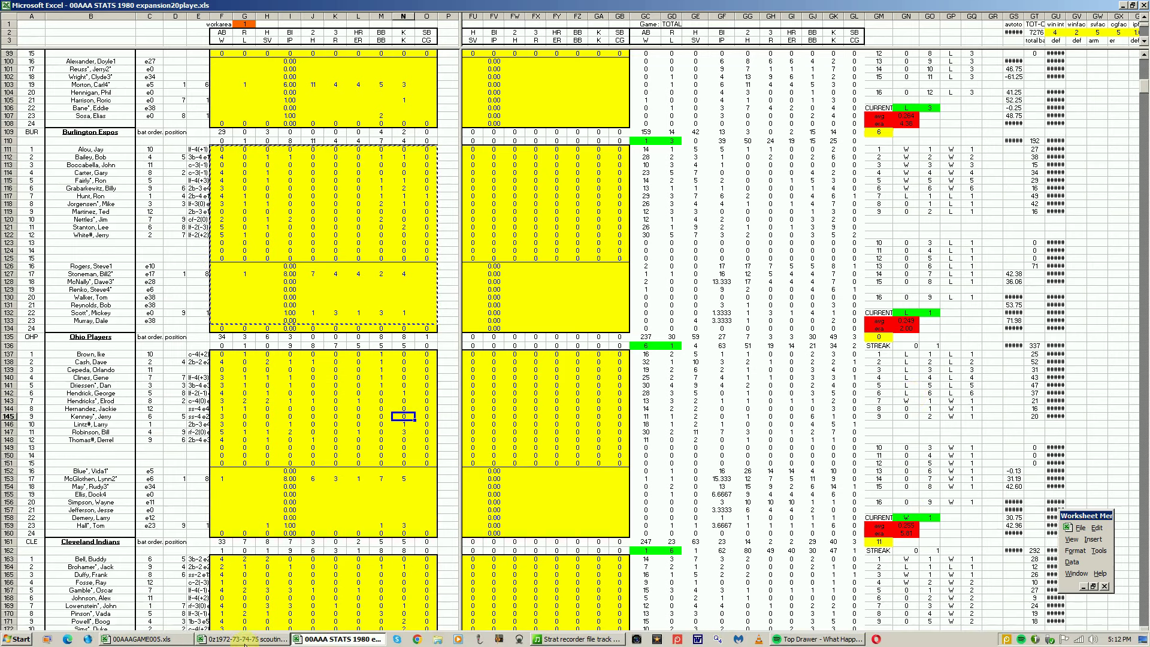
{"action": "left_click", "coordinate": [249, 639]}
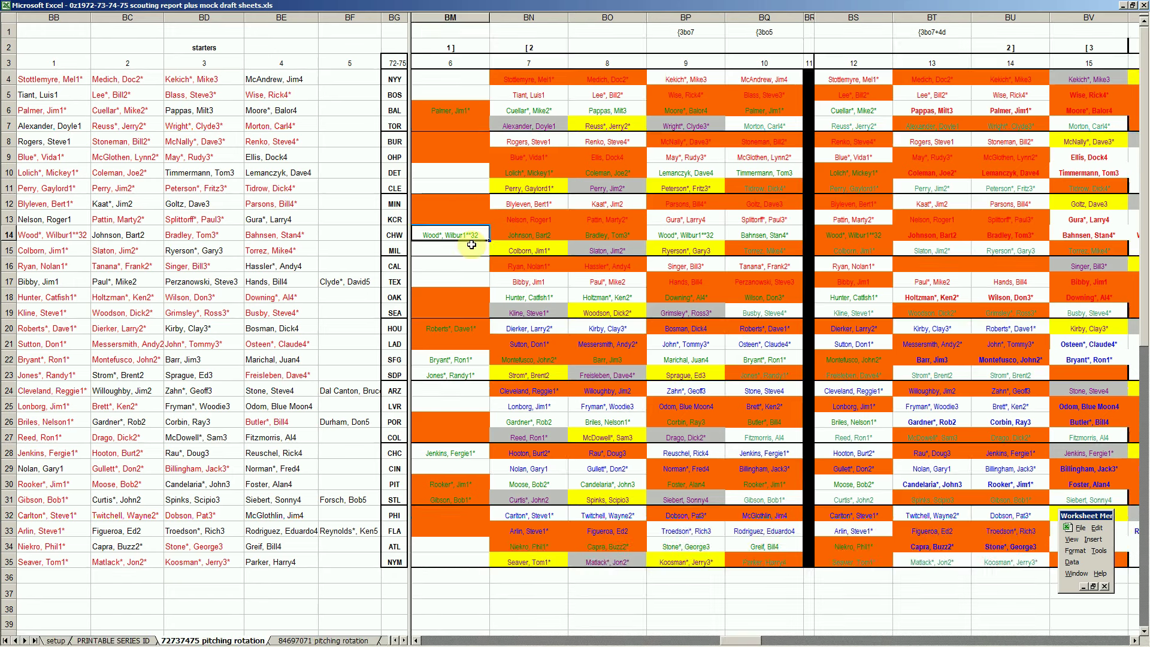
Step: Step through the Burlington and Ohio rotation starters in cells BS8 to BU9
{"action": "left_click", "coordinate": [870, 154]}
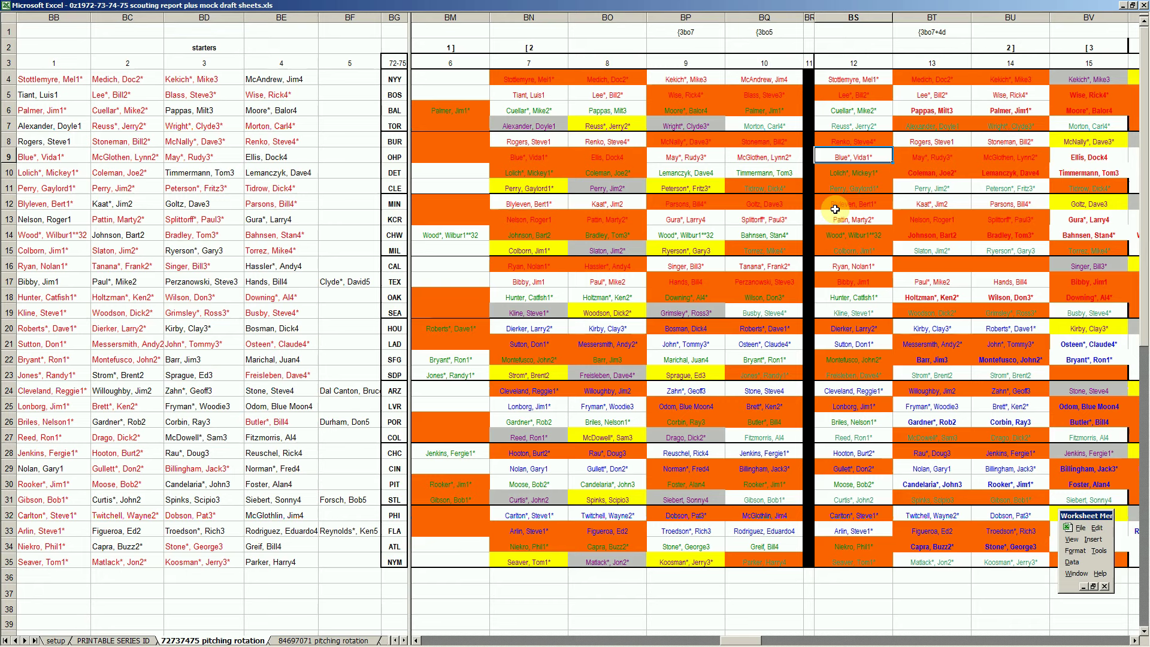
{"action": "key", "text": "Up"}
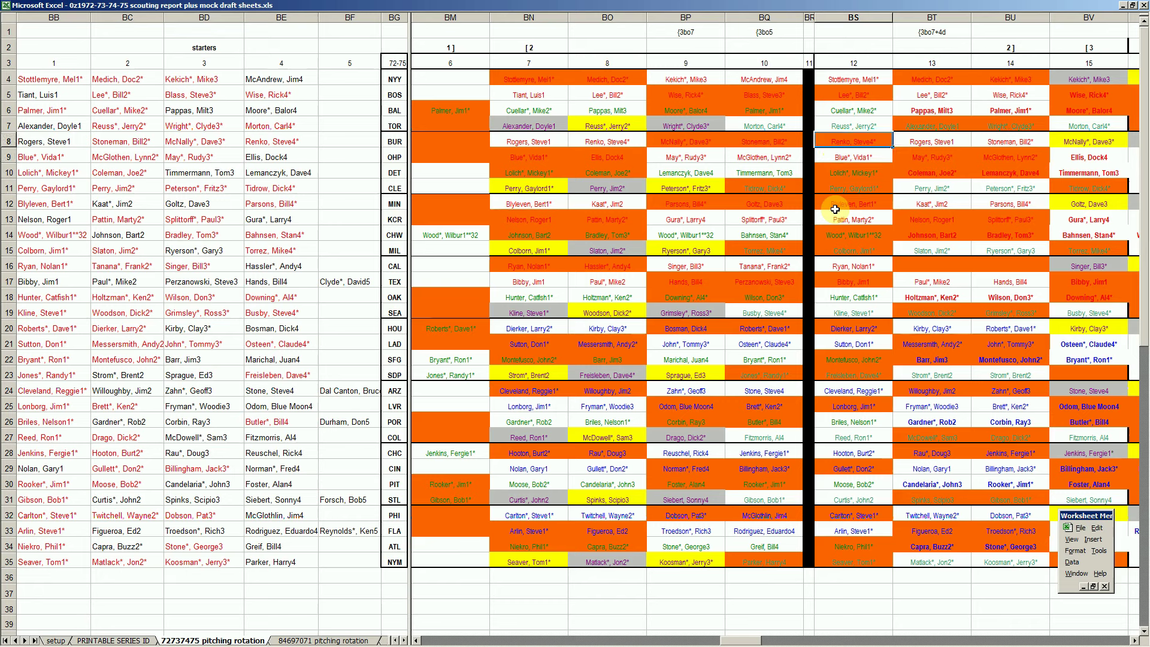
{"action": "key", "text": "Down"}
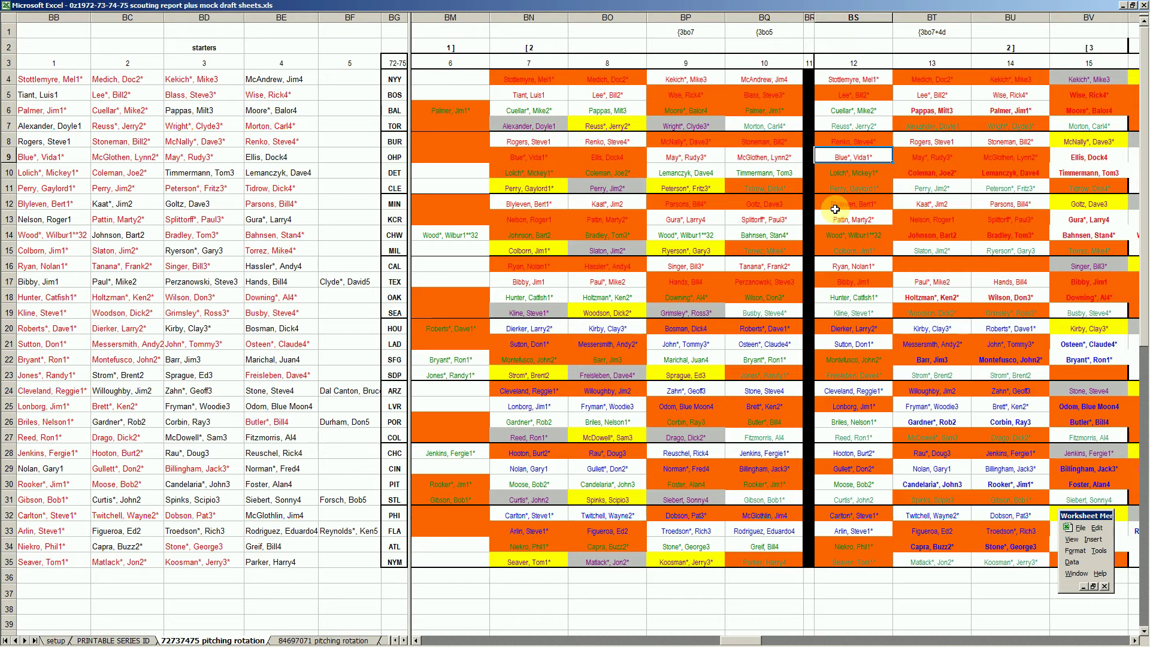
{"action": "key", "text": "Up"}
{"action": "key", "text": "Right"}
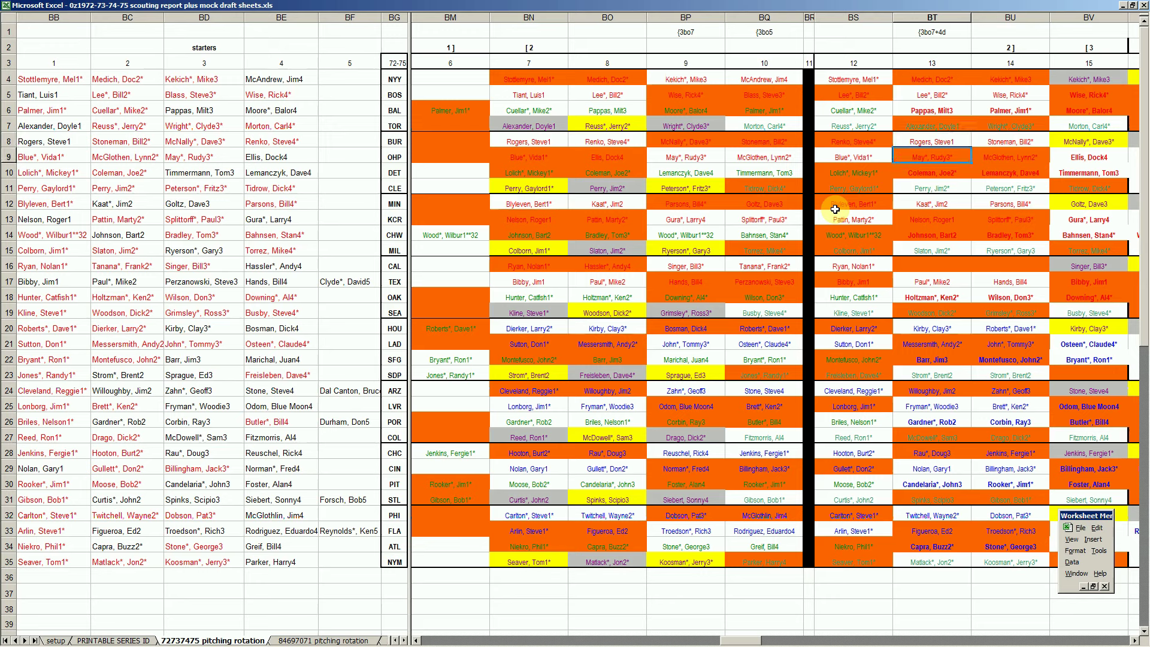
{"action": "key", "text": "Right"}
{"action": "key", "text": "Down"}
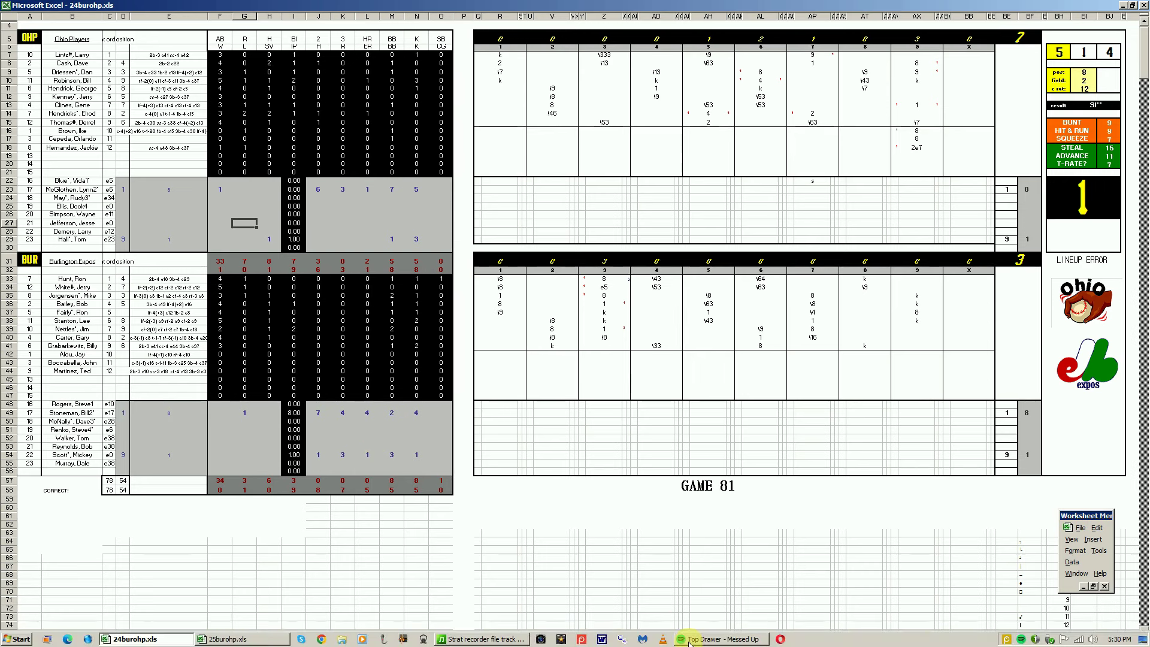
Step: Raise the Spotify volume slightly, then return to the 24burohp.xls scoresheet
{"action": "left_click", "coordinate": [719, 640]}
{"action": "left_click_drag", "start_coordinate": [1083, 618], "coordinate": [1086, 618]}
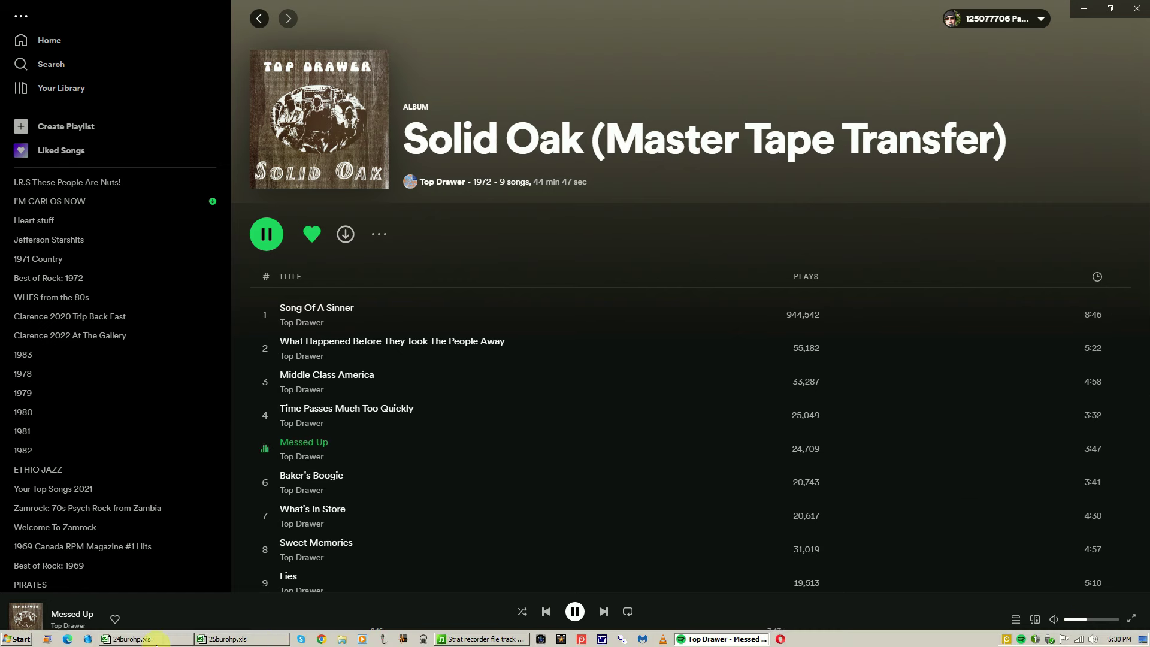
{"action": "left_click", "coordinate": [180, 638]}
{"action": "left_click", "coordinate": [344, 346]}
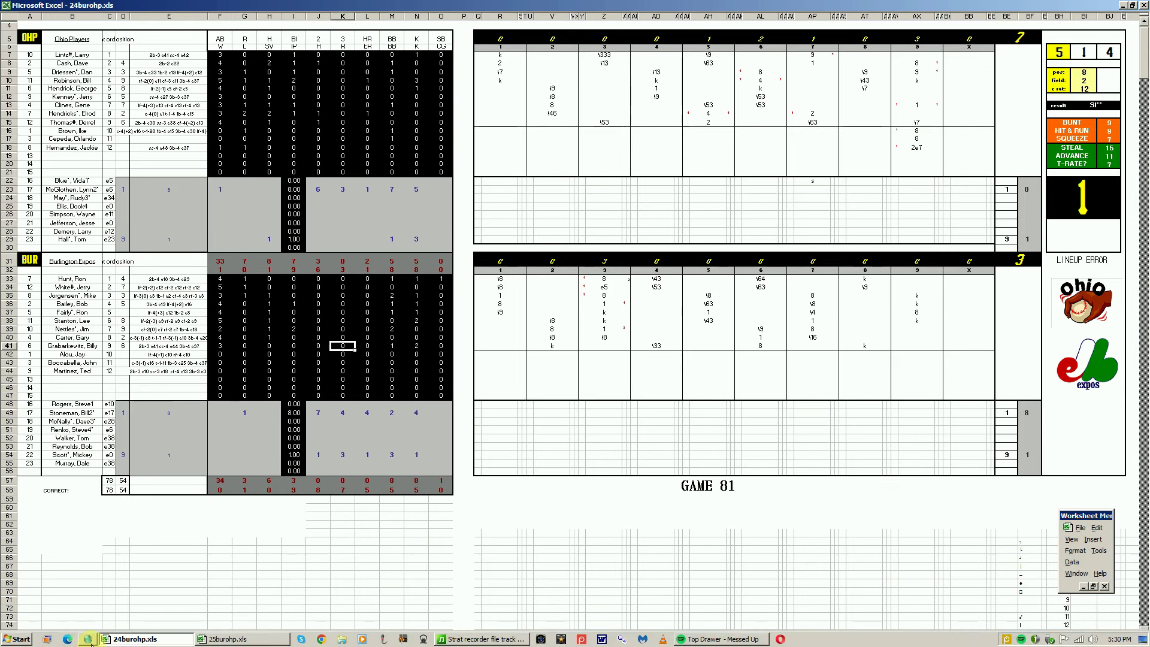
Step: Close the 24burohp.xls window without saving changes
{"action": "right_click", "coordinate": [129, 638]}
{"action": "left_click", "coordinate": [129, 624]}
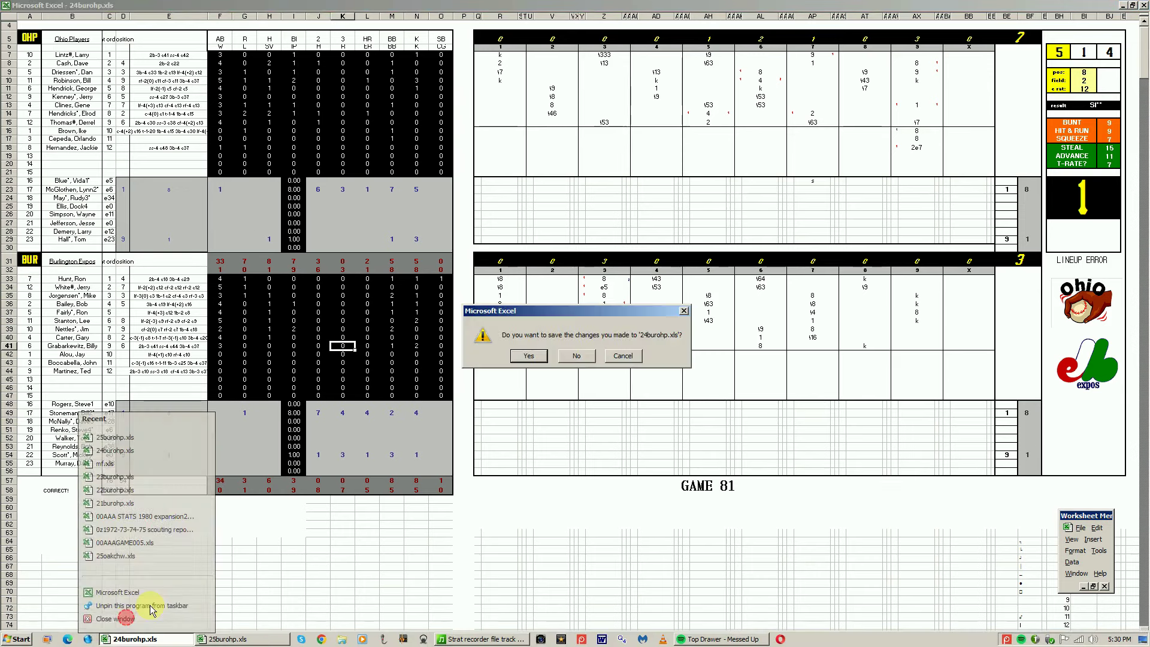
{"action": "left_click", "coordinate": [589, 359]}
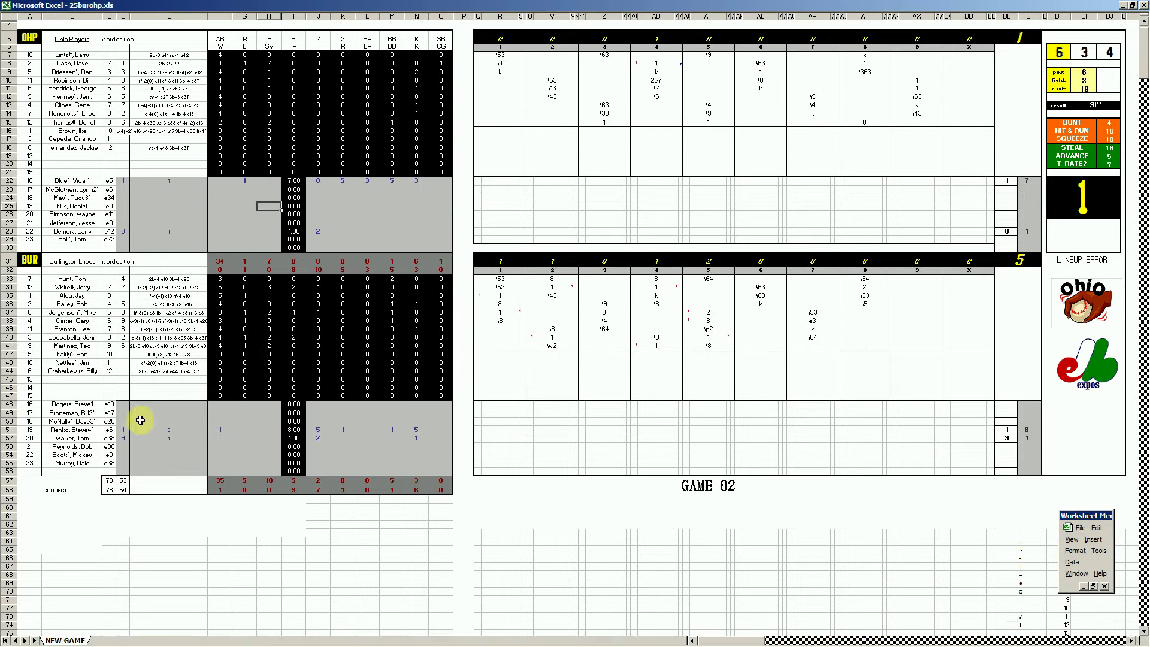
Step: Turn the Spotify volume down slightly, then return to the 25burohp.xls Game 82 scoresheet
{"action": "left_click", "coordinate": [97, 430]}
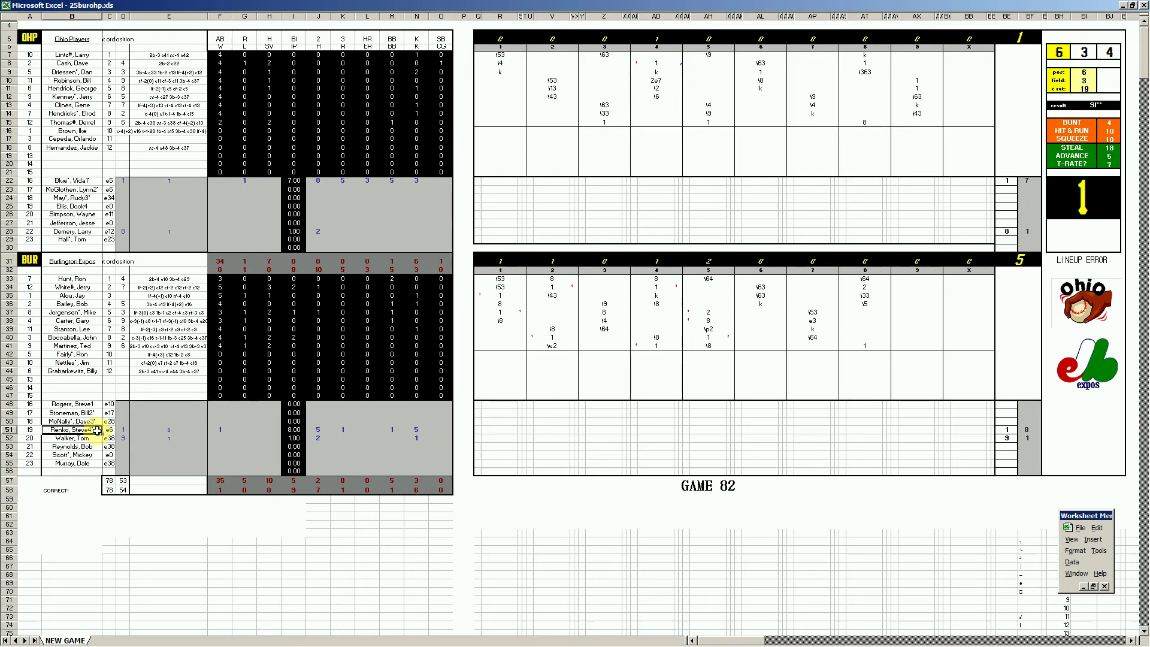
{"action": "mouse_move", "coordinate": [521, 644]}
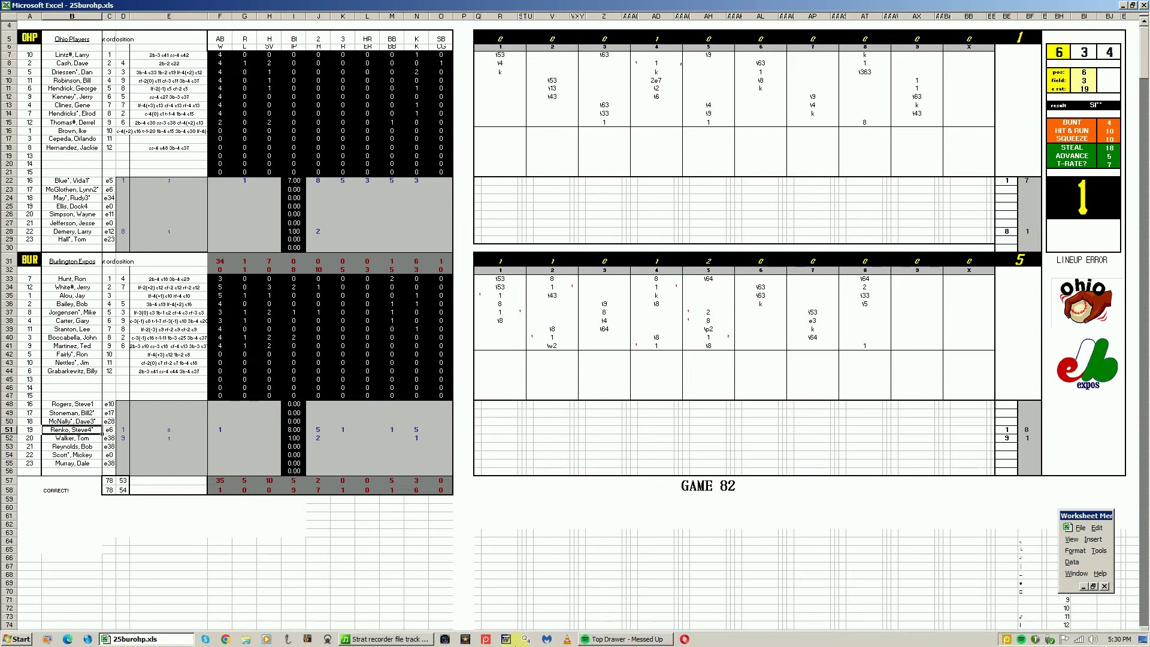
{"action": "left_click", "coordinate": [647, 638]}
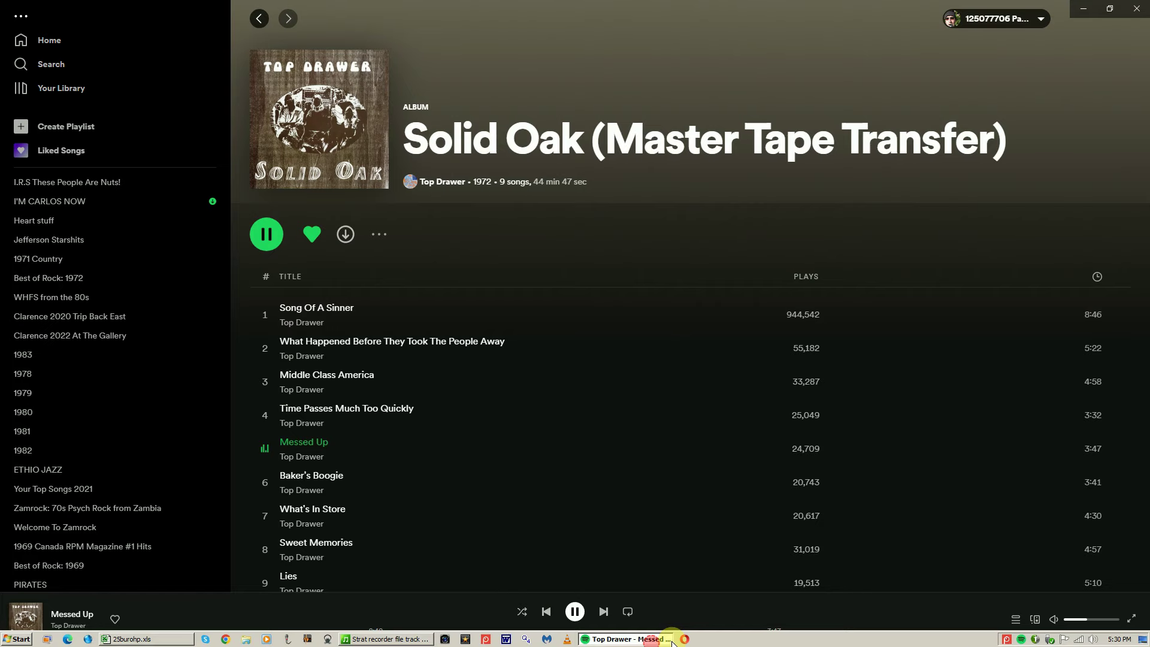
{"action": "left_click", "coordinate": [1076, 617]}
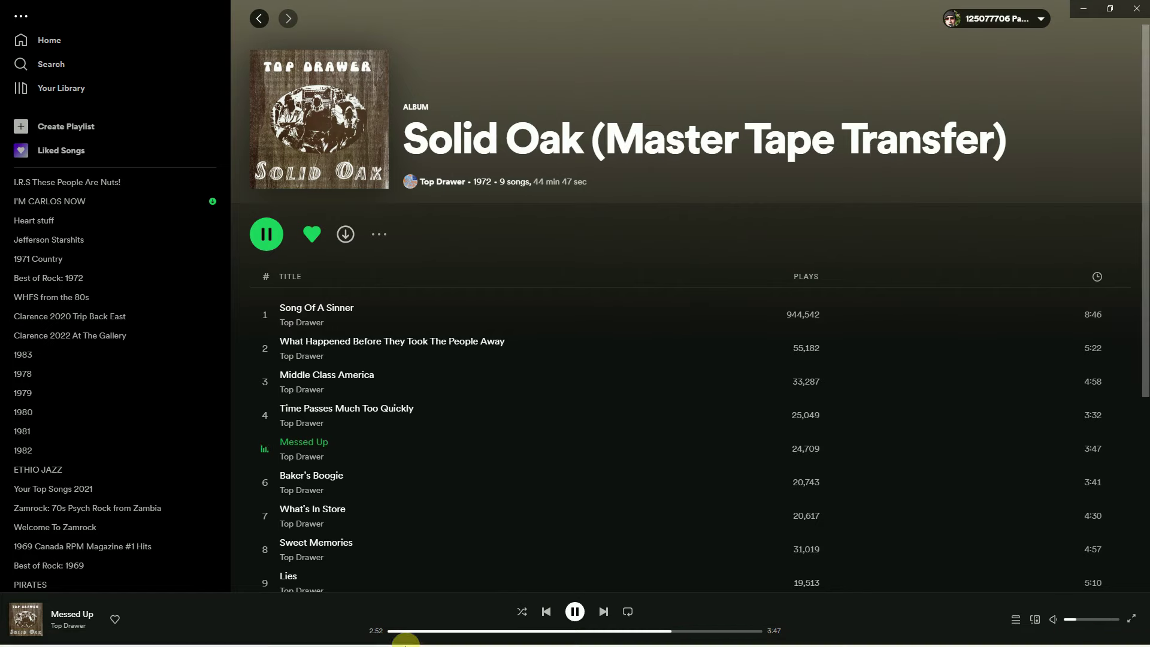
{"action": "left_click", "coordinate": [145, 640]}
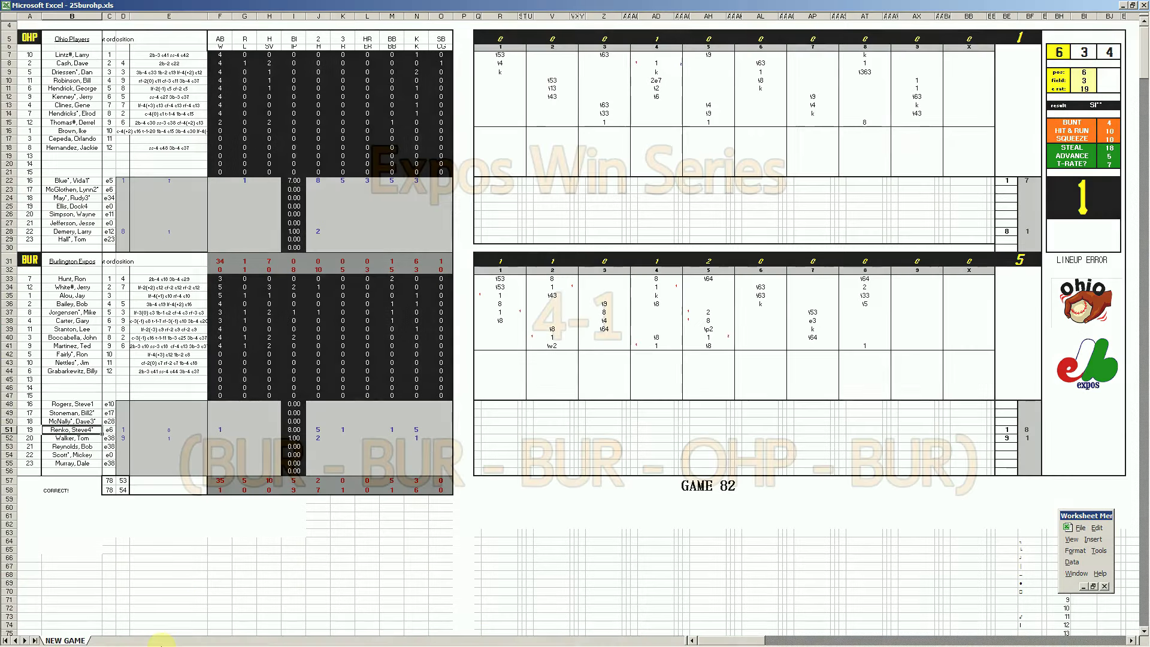
Step: Close the 25burohp.xls window from its taskbar button
{"action": "right_click", "coordinate": [135, 638]}
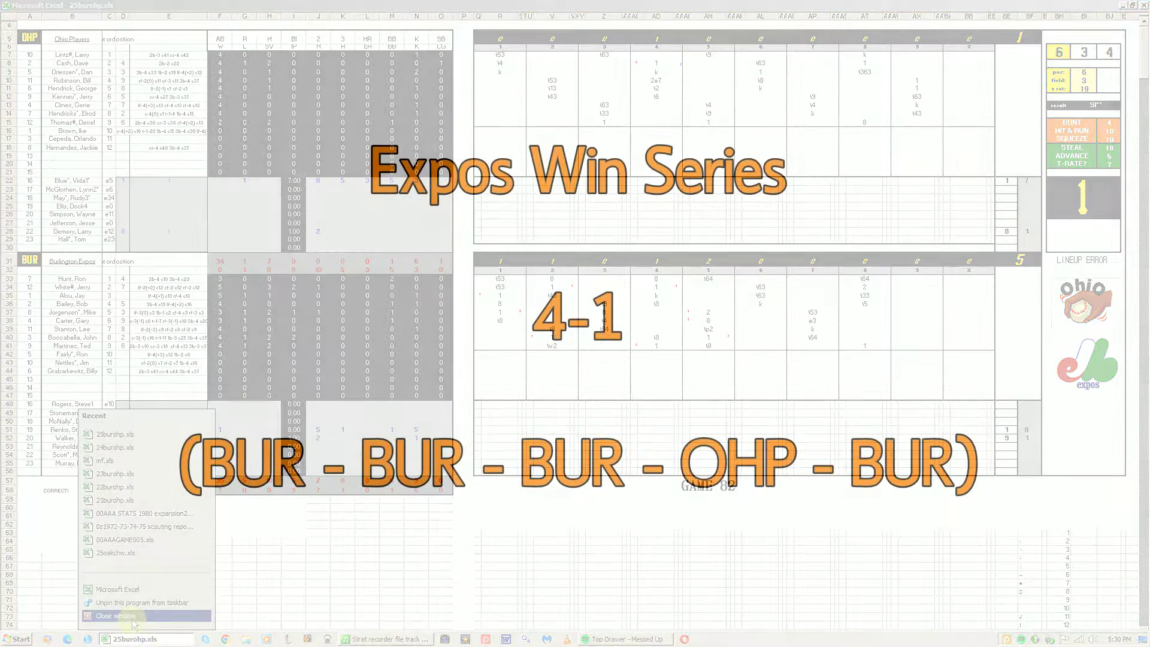
{"action": "left_click", "coordinate": [132, 619]}
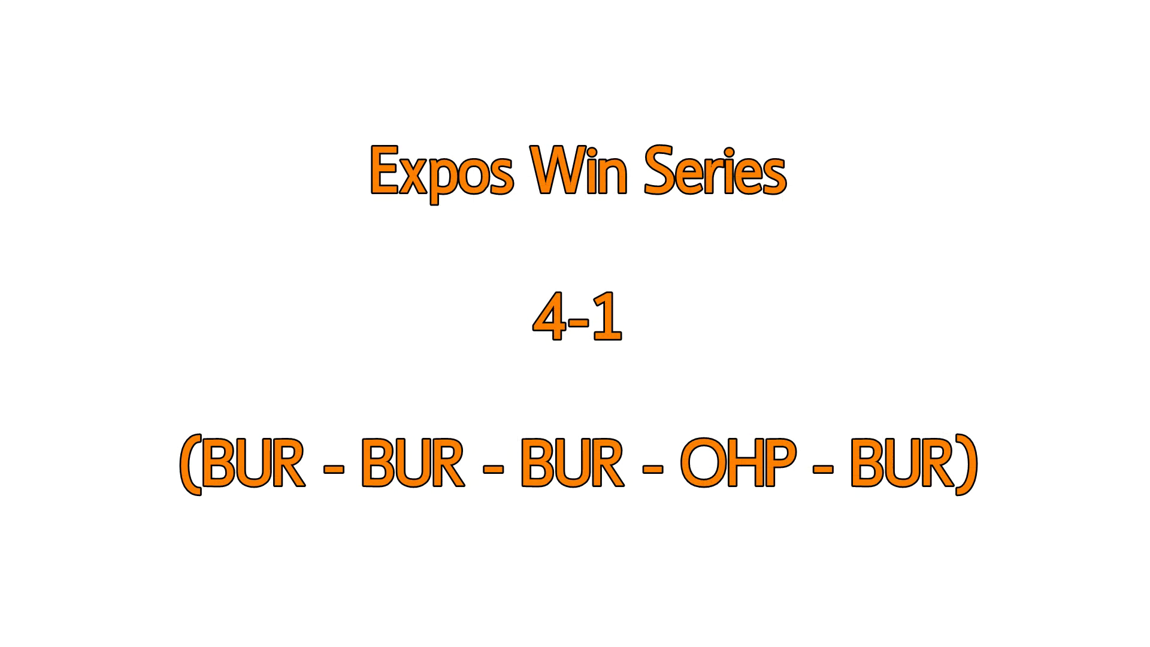